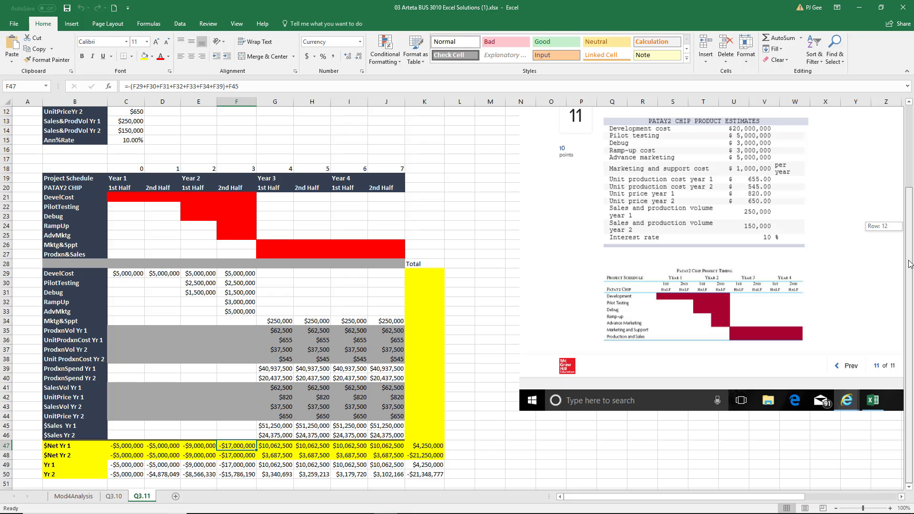
- Create a copy of the Q3.11 worksheet at the end of the workbook and make the copy the active sheet
{"action": "left_click_drag", "start_coordinate": [907, 264], "coordinate": [911, 151]}
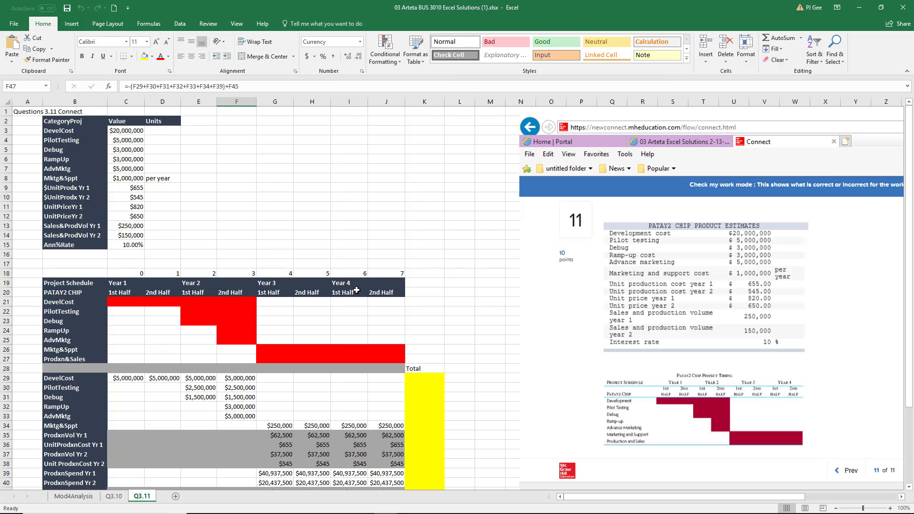
{"action": "left_click_drag", "start_coordinate": [909, 183], "coordinate": [912, 299]}
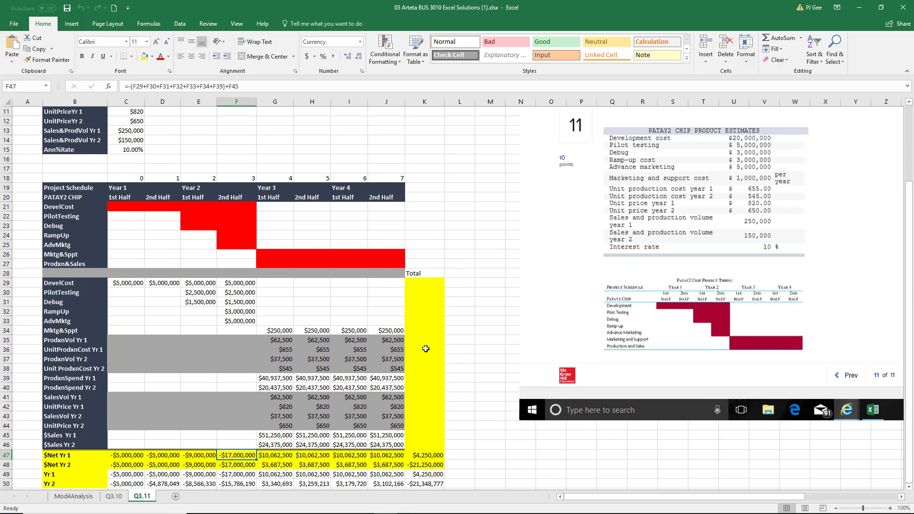
{"action": "right_click", "coordinate": [142, 497]}
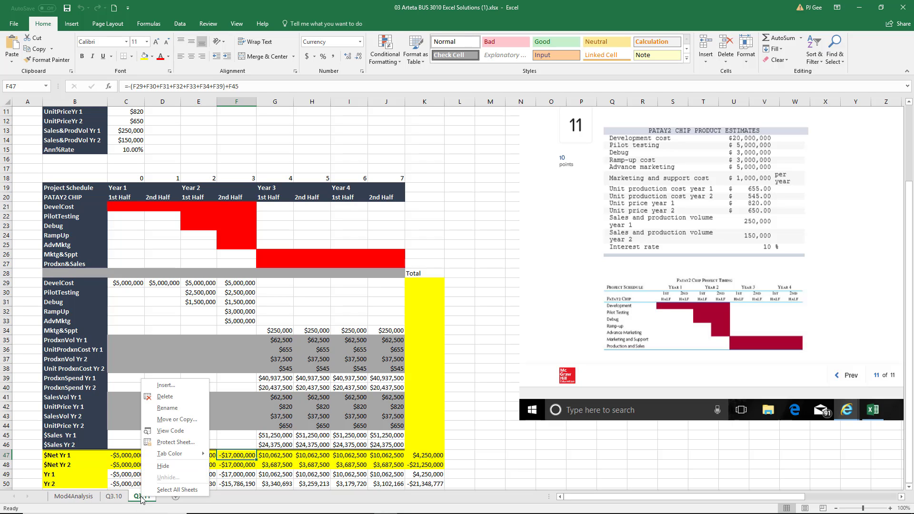
{"action": "left_click", "coordinate": [172, 419]}
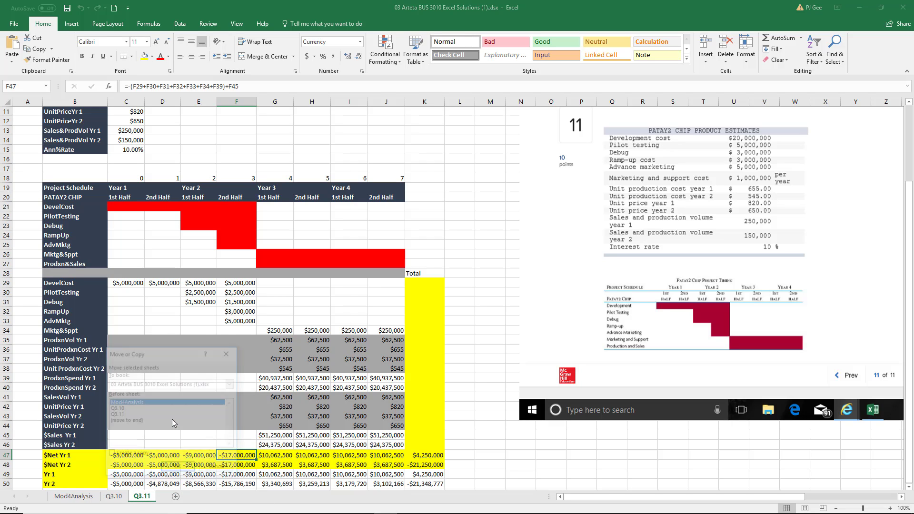
{"action": "left_click", "coordinate": [114, 453]}
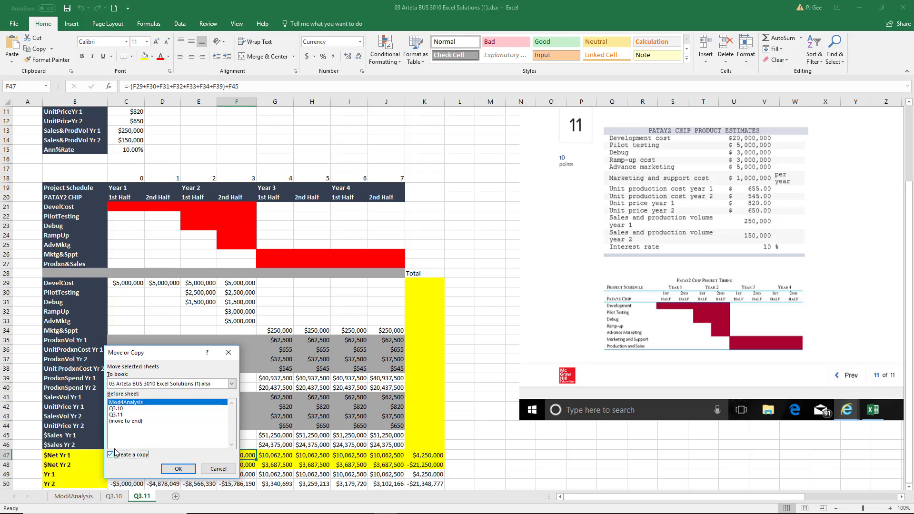
{"action": "left_click", "coordinate": [123, 421]}
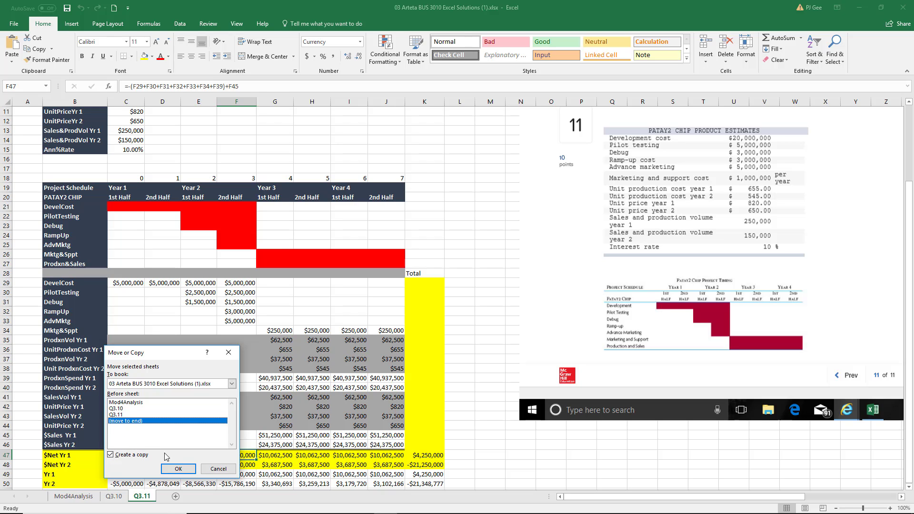
{"action": "left_click", "coordinate": [178, 469]}
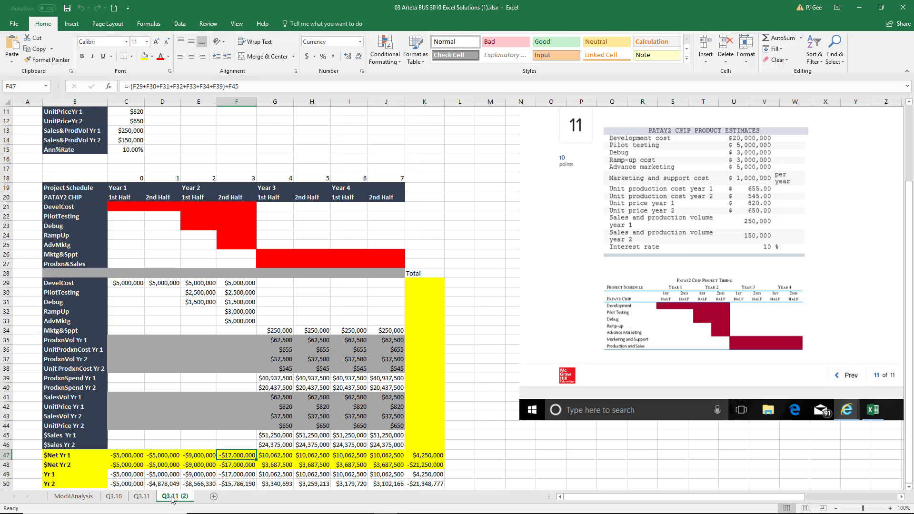
{"action": "left_click", "coordinate": [144, 496]}
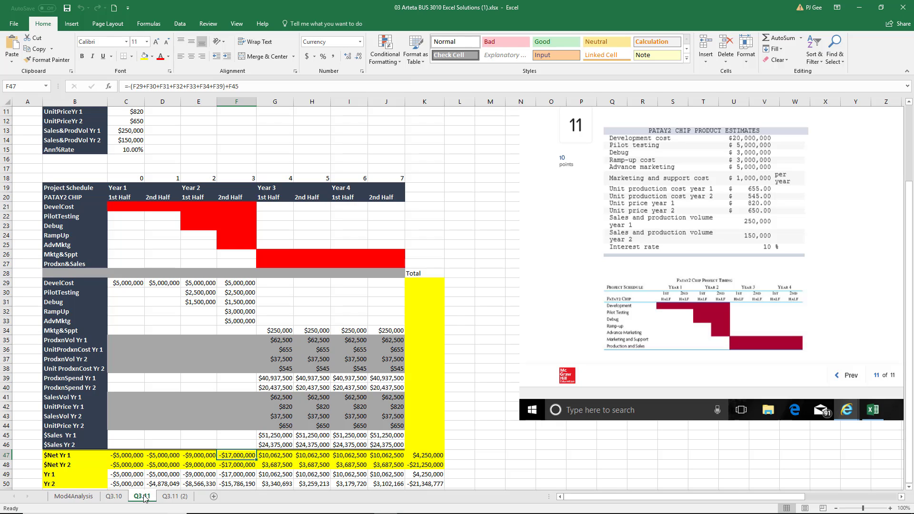
{"action": "left_click", "coordinate": [170, 496]}
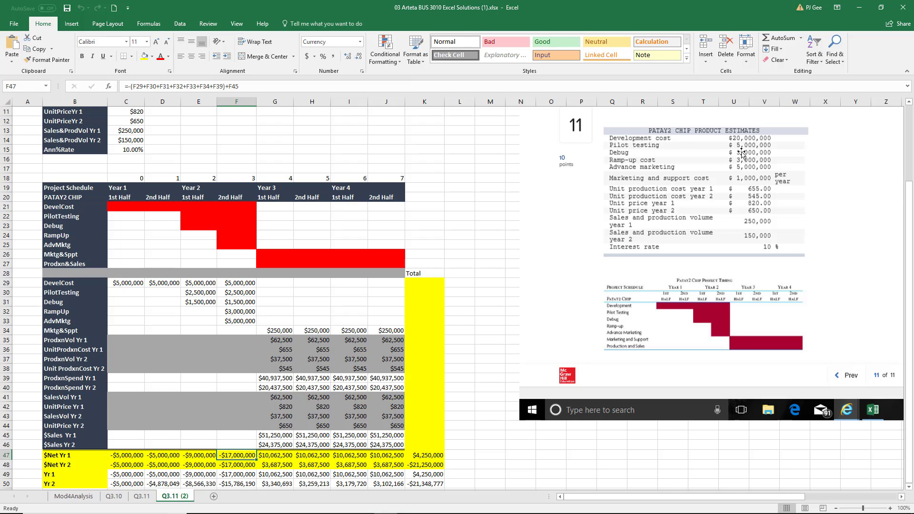
{"action": "left_click_drag", "start_coordinate": [910, 196], "coordinate": [910, 229]}
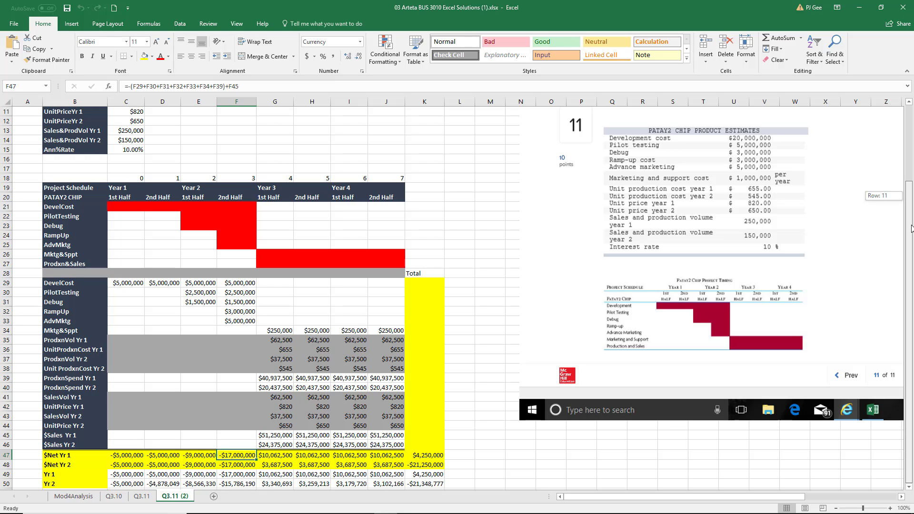
{"action": "left_click_drag", "start_coordinate": [911, 229], "coordinate": [910, 228]}
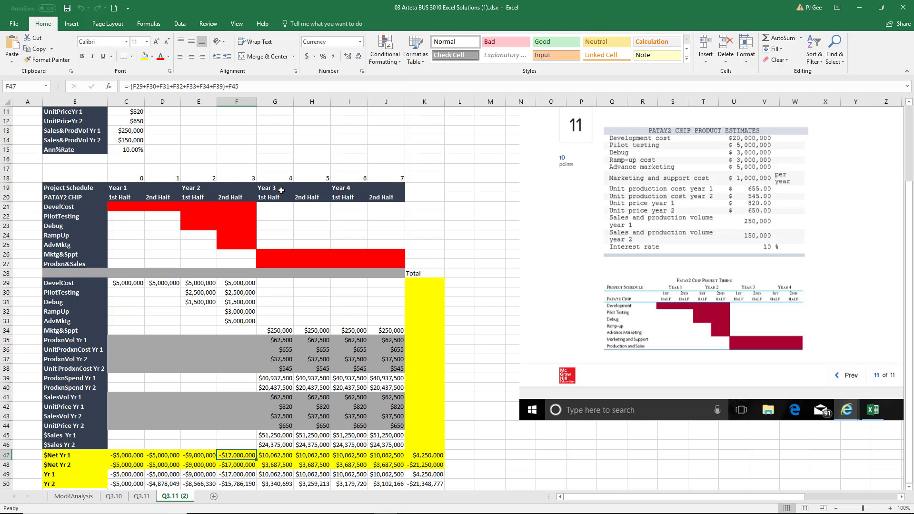
{"action": "left_click", "coordinate": [125, 176]}
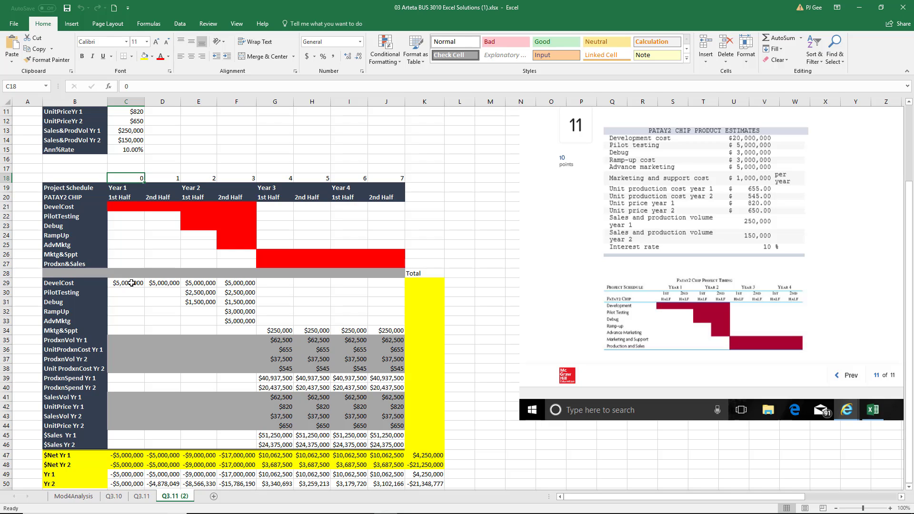
{"action": "left_click_drag", "start_coordinate": [909, 248], "coordinate": [912, 246]}
{"action": "left_click", "coordinate": [407, 460]}
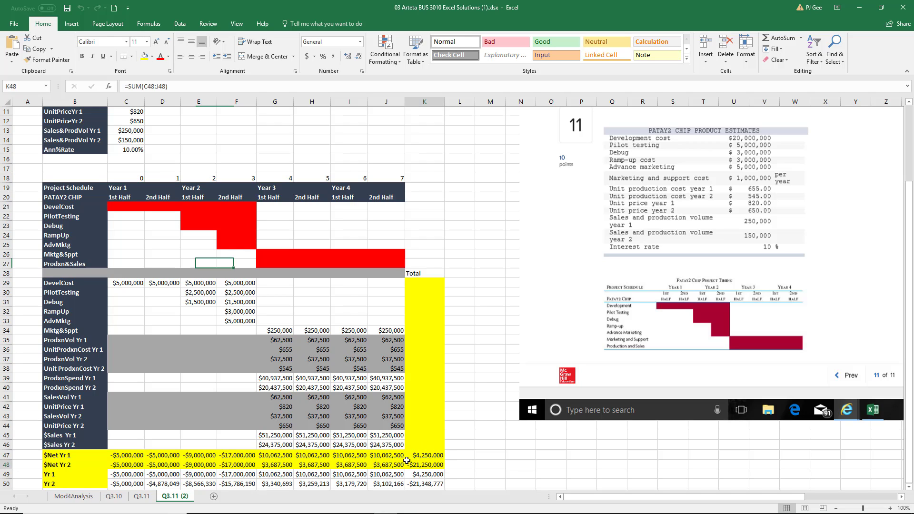
{"action": "left_click", "coordinate": [455, 470]}
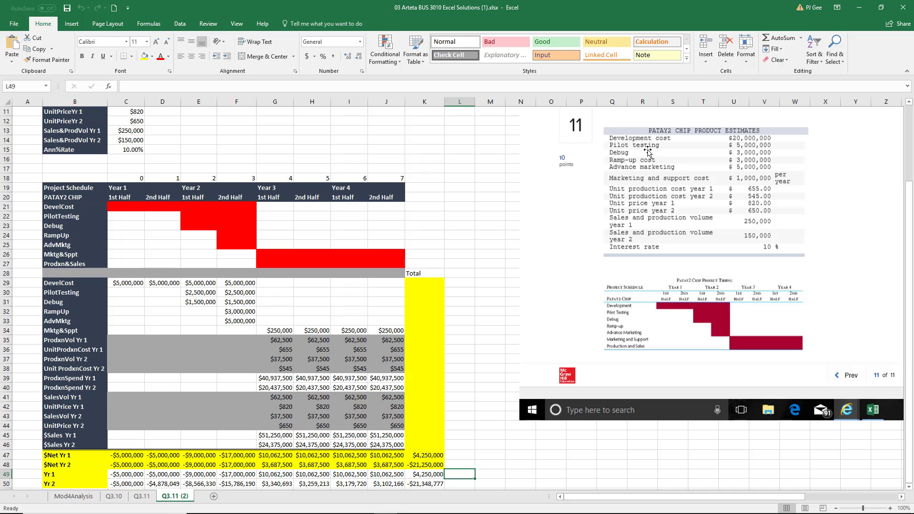
- Move the screenshot picture of the PATAY2 chip product estimates closer to the Total column and further down the sheet
{"action": "left_click_drag", "start_coordinate": [648, 152], "coordinate": [583, 220]}
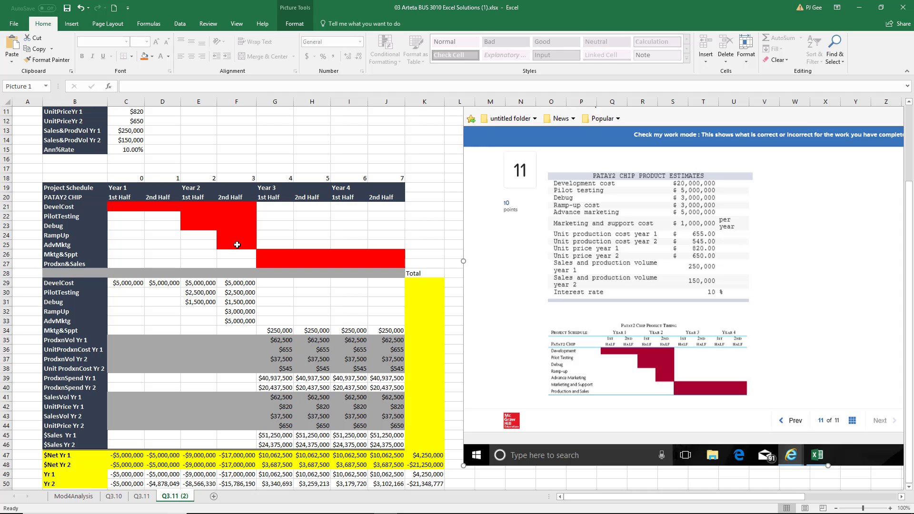
{"action": "left_click", "coordinate": [237, 245]}
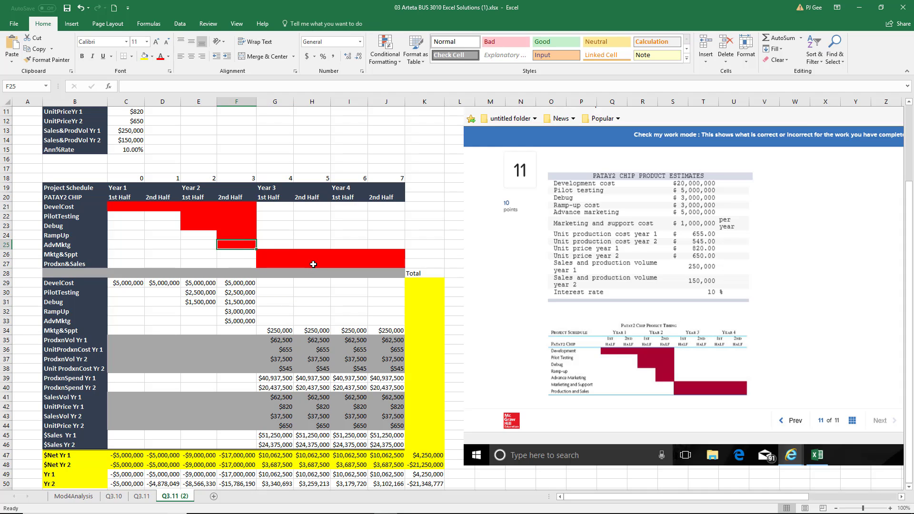
{"action": "left_click", "coordinate": [352, 234]}
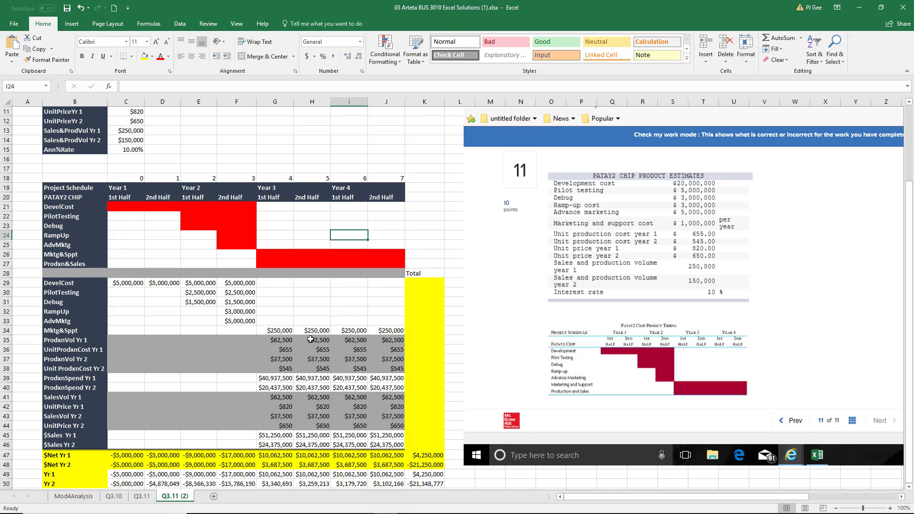
- Examine the formulas that spread the DevelCost, PilotTesting, Debug, RampUp and AdvMktg costs over the half-year columns
{"action": "left_click", "coordinate": [131, 284]}
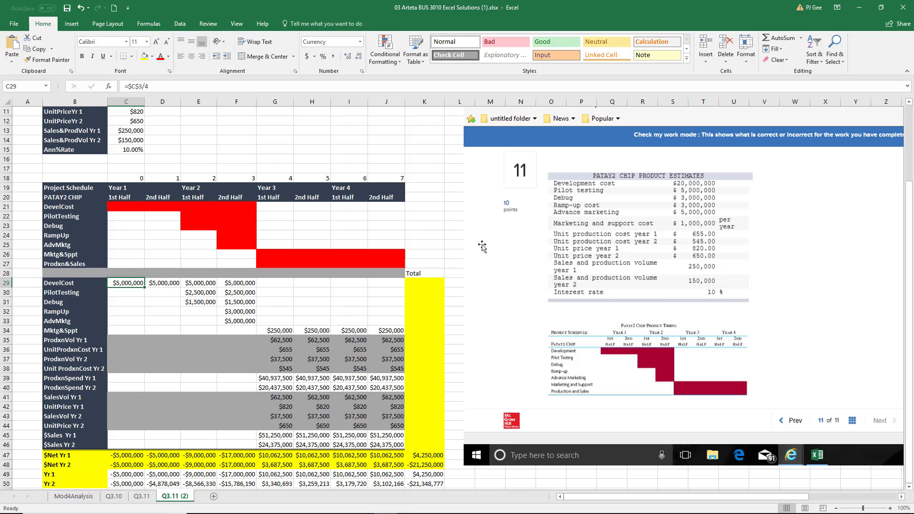
{"action": "left_click_drag", "start_coordinate": [909, 309], "coordinate": [906, 219]}
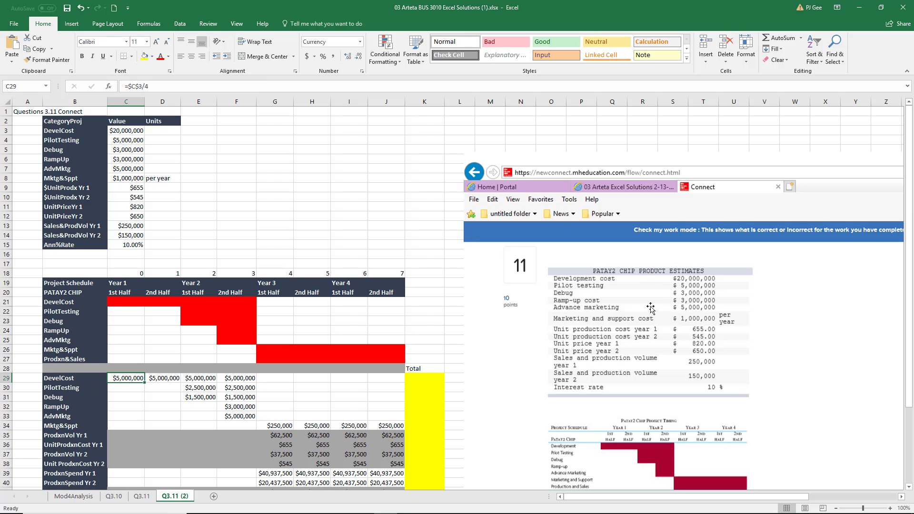
{"action": "left_click", "coordinate": [203, 389]}
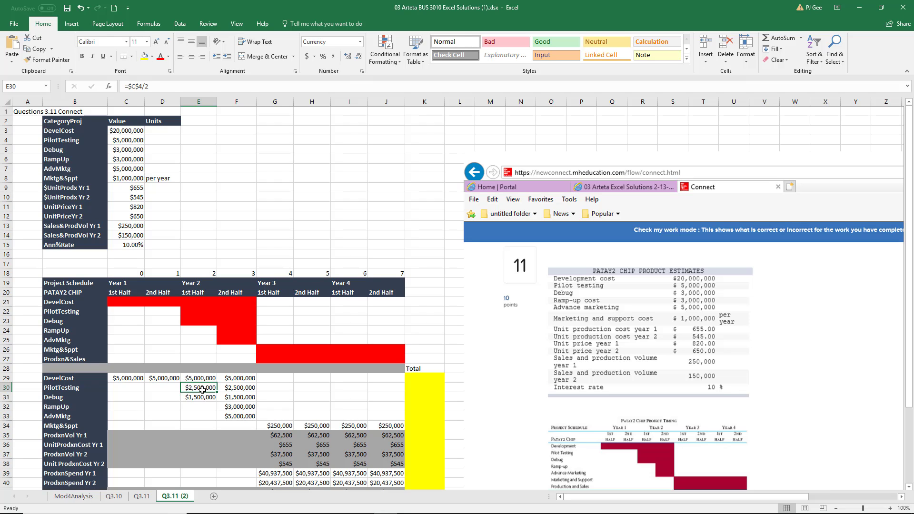
{"action": "key", "text": "Right"}
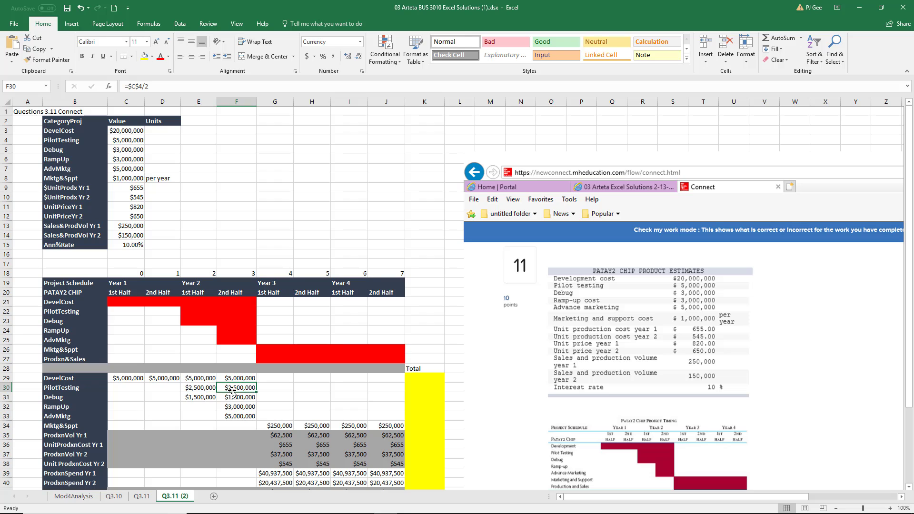
{"action": "left_click", "coordinate": [201, 399]}
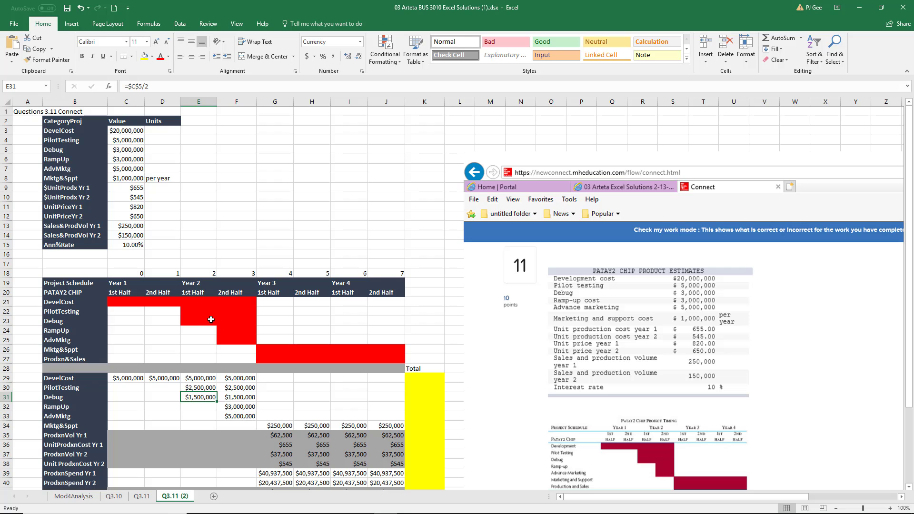
{"action": "left_click", "coordinate": [241, 408]}
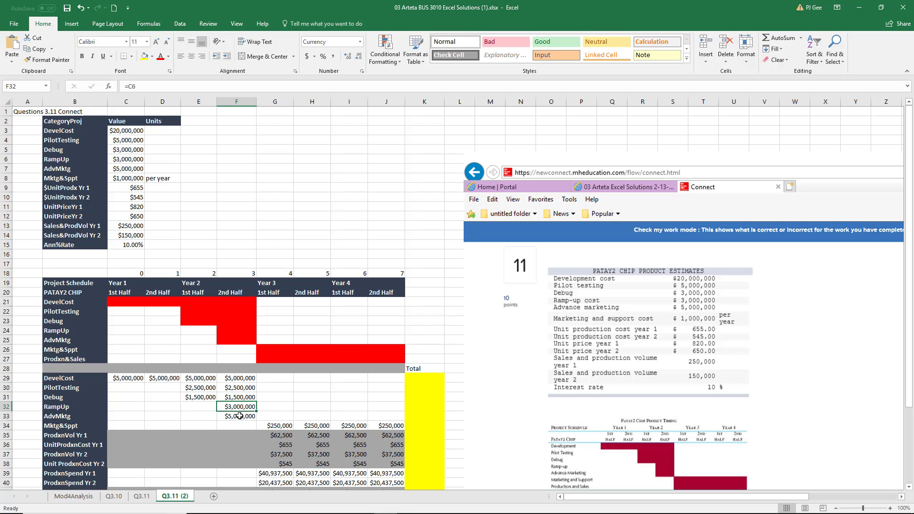
{"action": "left_click", "coordinate": [239, 416]}
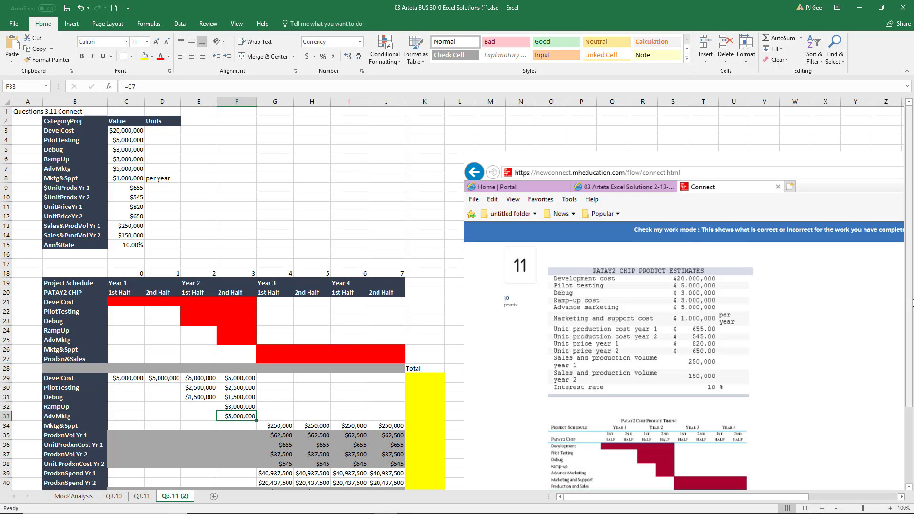
- Change the Mktg&Sppt formula in G34 to =$C$8/2 and fill it across to J34
{"action": "scroll", "coordinate": [504, 319], "scroll_direction": "down", "scroll_amount": 3}
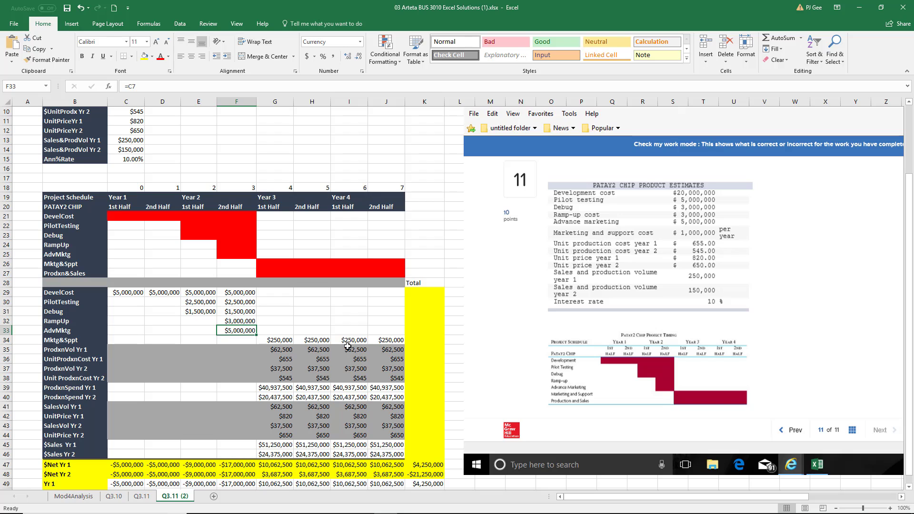
{"action": "left_click", "coordinate": [272, 340]}
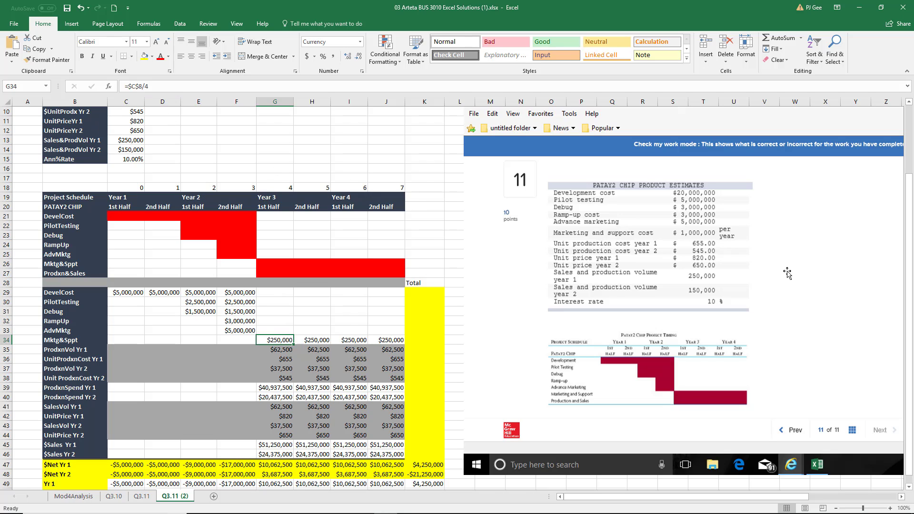
{"action": "left_click_drag", "start_coordinate": [906, 330], "coordinate": [912, 313]}
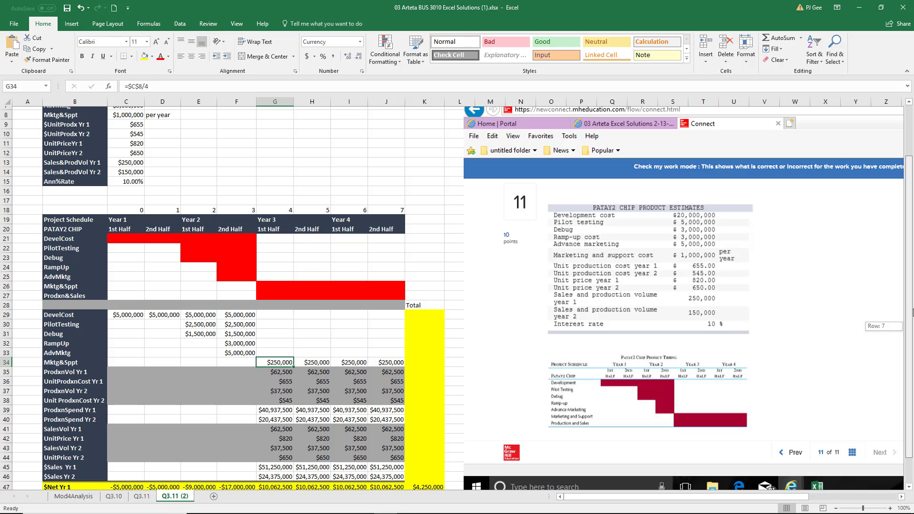
{"action": "left_click_drag", "start_coordinate": [912, 313], "coordinate": [912, 315]}
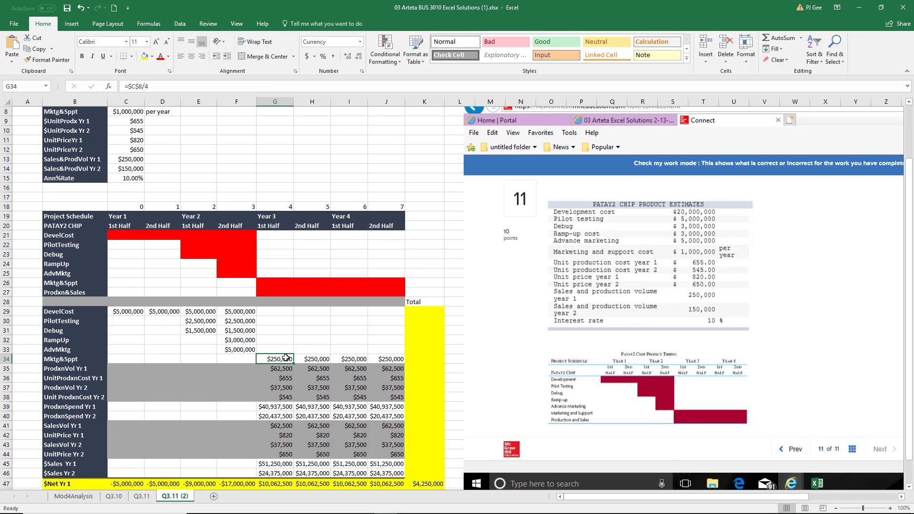
{"action": "left_click", "coordinate": [161, 86]}
{"action": "key", "text": "BackSpace"}
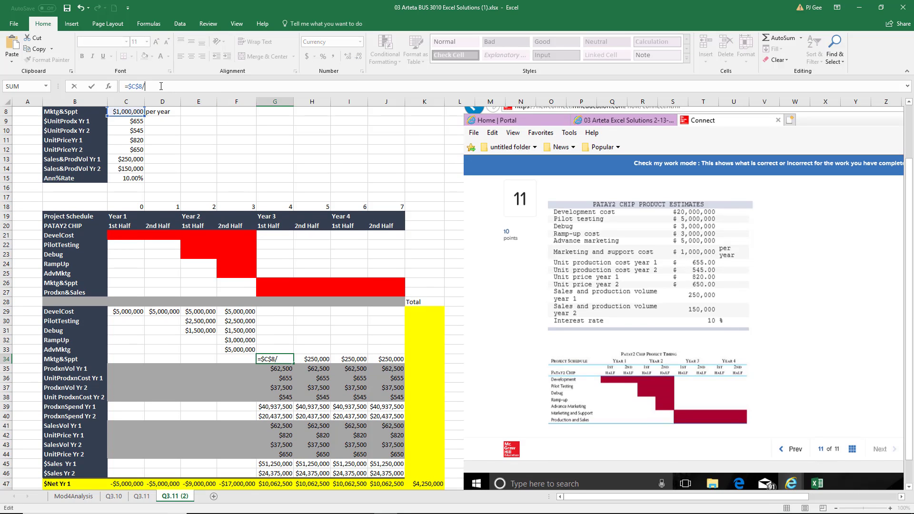
{"action": "type", "text": "2"}
{"action": "key", "text": "Return"}
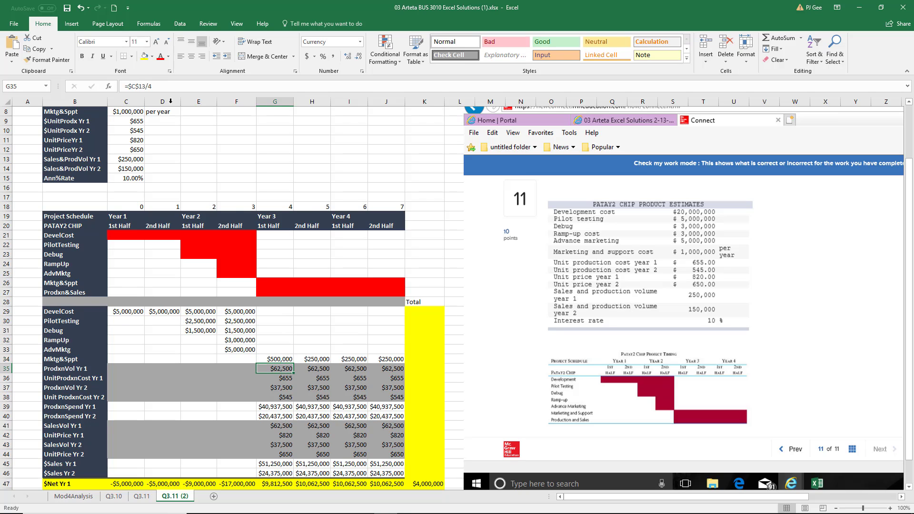
{"action": "left_click", "coordinate": [287, 359]}
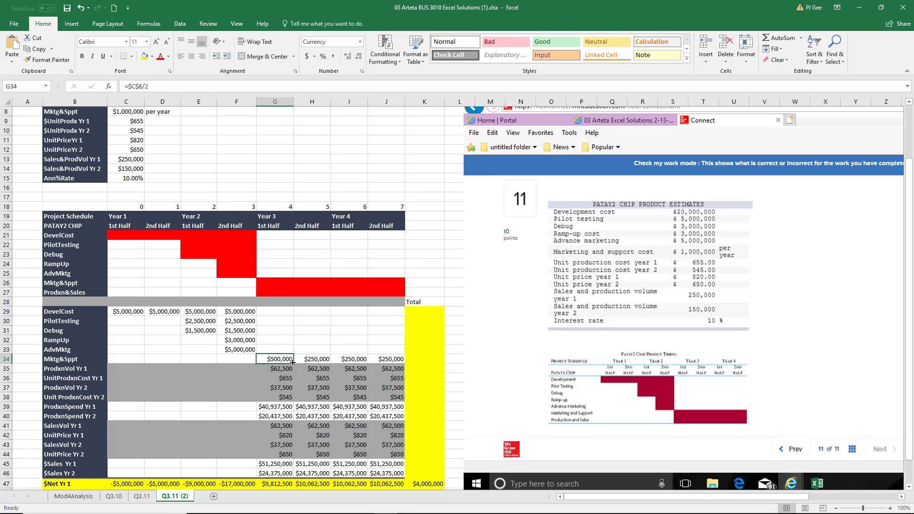
{"action": "left_click_drag", "start_coordinate": [293, 364], "coordinate": [406, 379]}
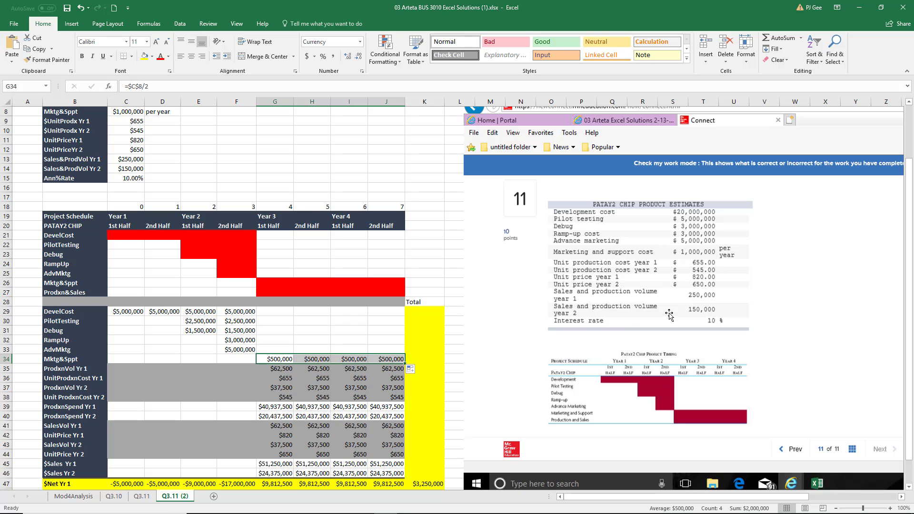
- Change the ProdxnVol Yr 1 formula in G35 to =$C$13/2 and fill it across to H35
{"action": "left_click_drag", "start_coordinate": [910, 254], "coordinate": [909, 258]}
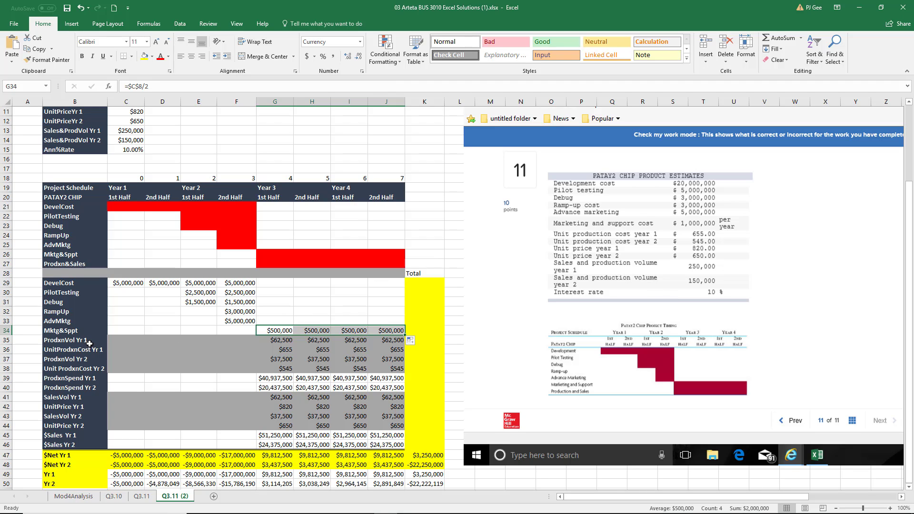
{"action": "left_click", "coordinate": [285, 341]}
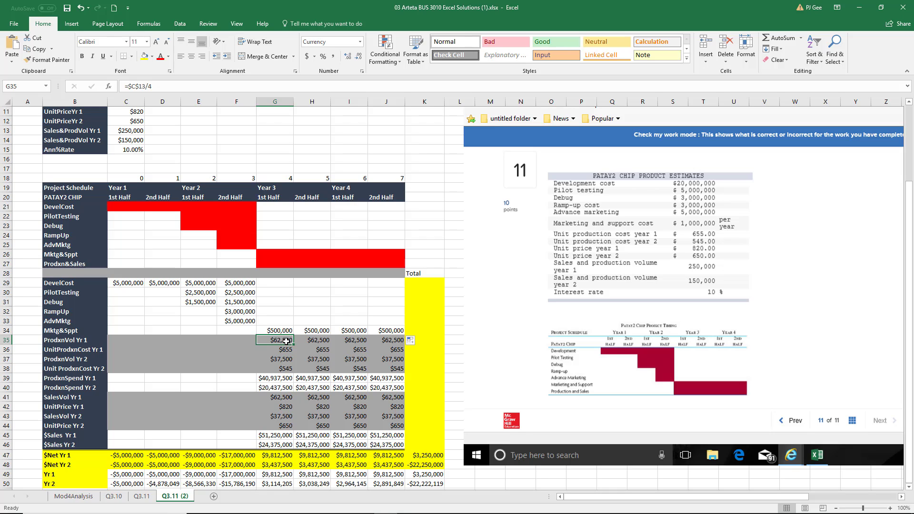
{"action": "left_click", "coordinate": [157, 86]}
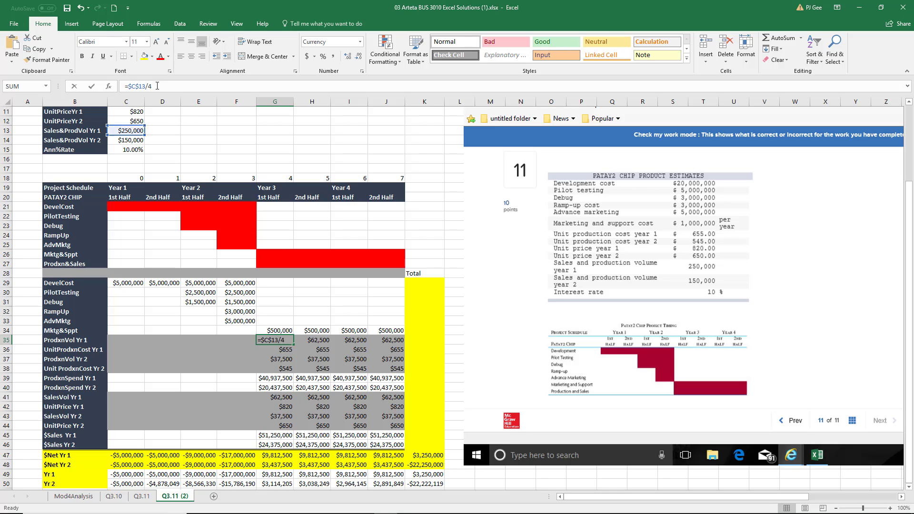
{"action": "key", "text": "BackSpace"}
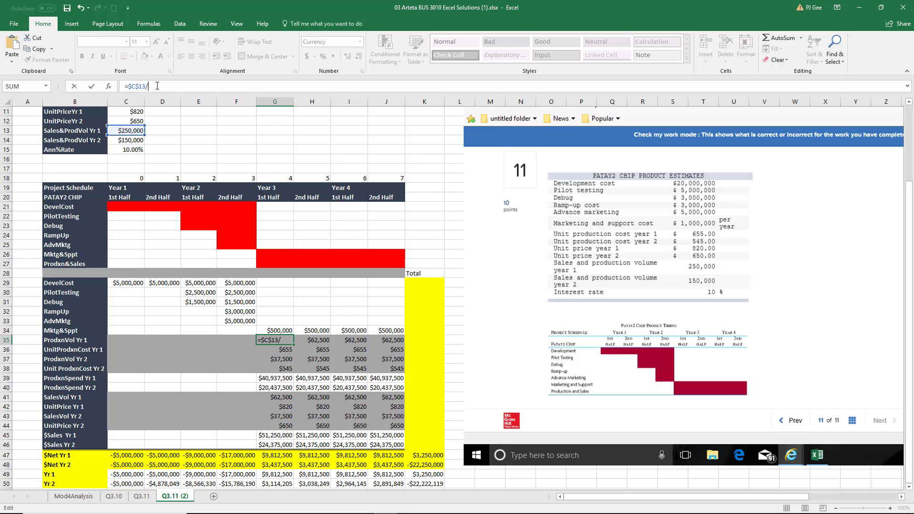
{"action": "type", "text": "2"}
{"action": "key", "text": "Return"}
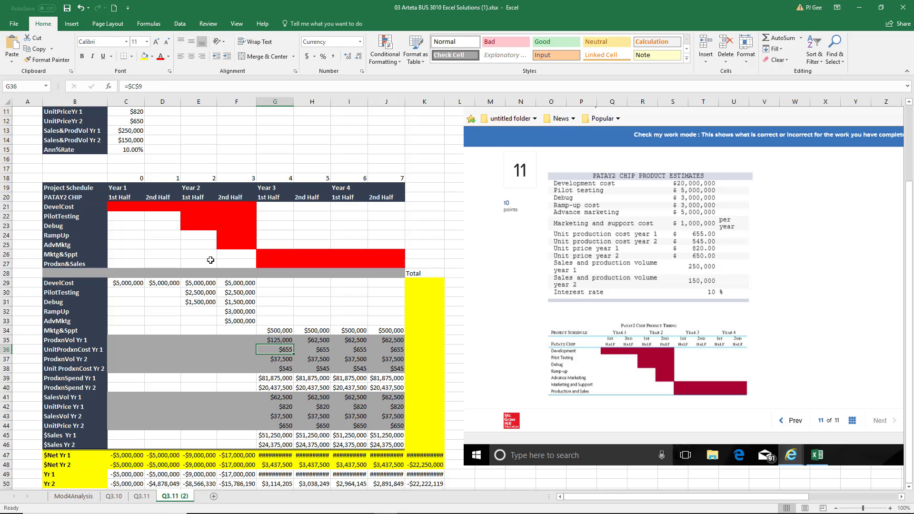
{"action": "left_click", "coordinate": [288, 342]}
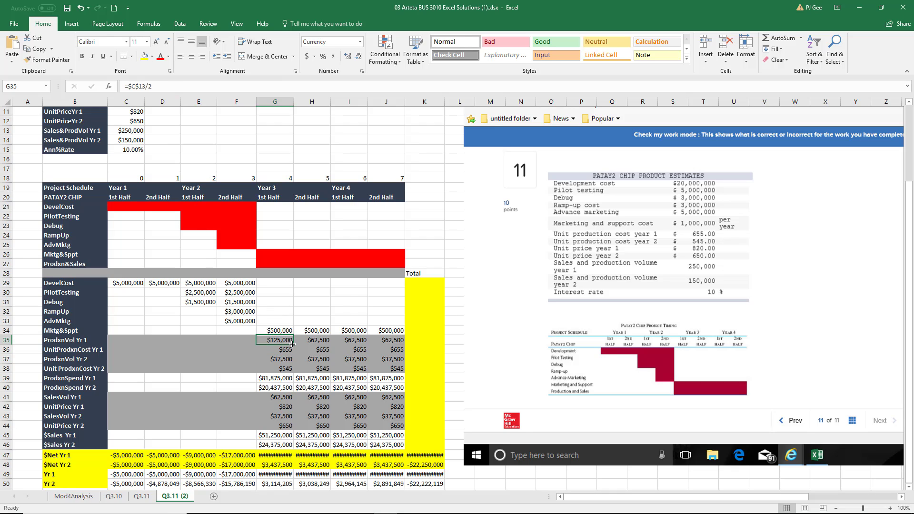
{"action": "left_click_drag", "start_coordinate": [294, 345], "coordinate": [330, 344]}
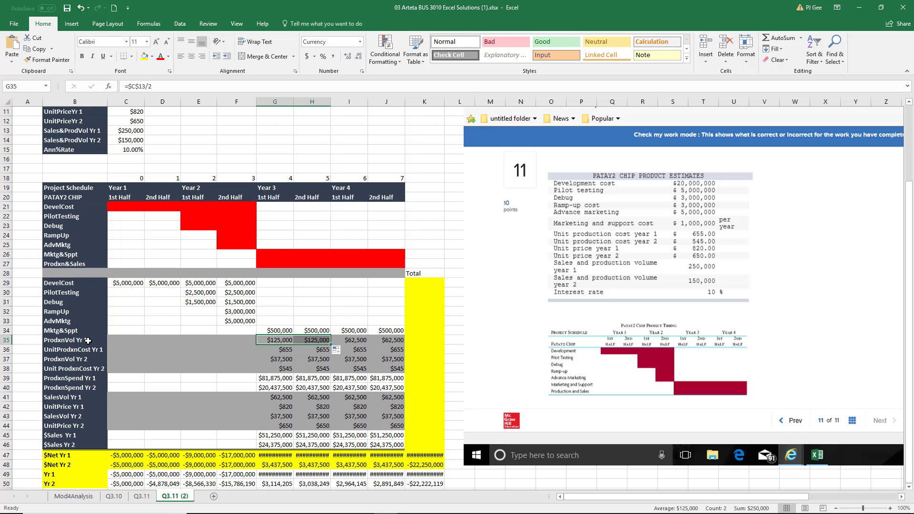
- Shorten the row 35 label to ProdxnVol and apply the Number format to G35:J35
{"action": "double_click", "coordinate": [74, 340]}
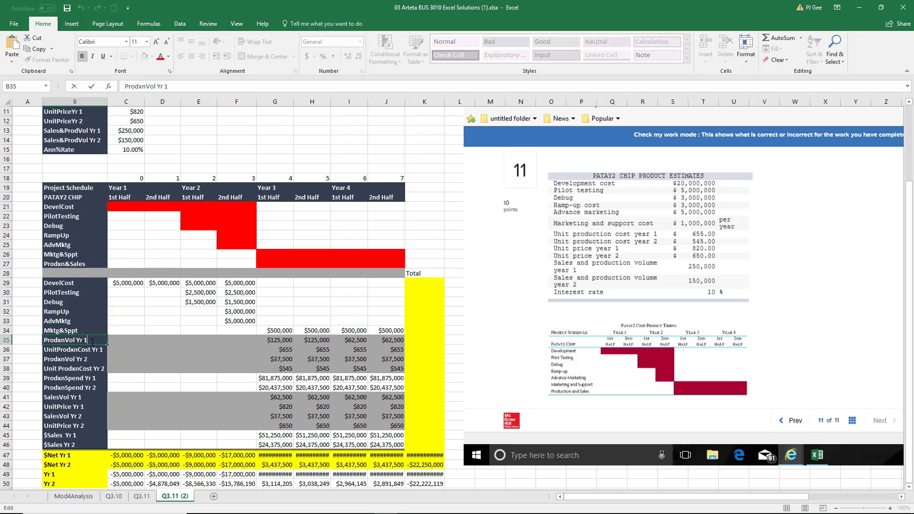
{"action": "key", "text": "BackSpace"}
{"action": "key", "text": "BackSpace"}
{"action": "left_click_drag", "start_coordinate": [283, 341], "coordinate": [387, 341]}
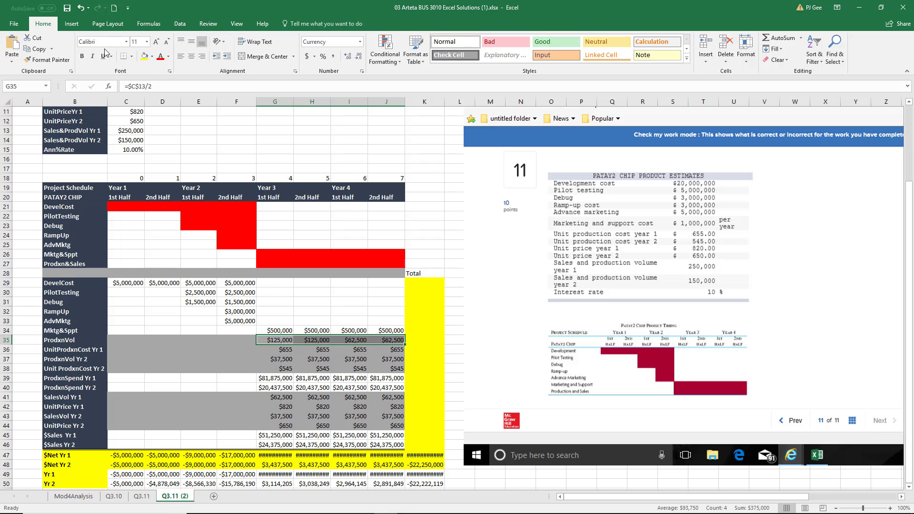
{"action": "left_click", "coordinate": [363, 71]}
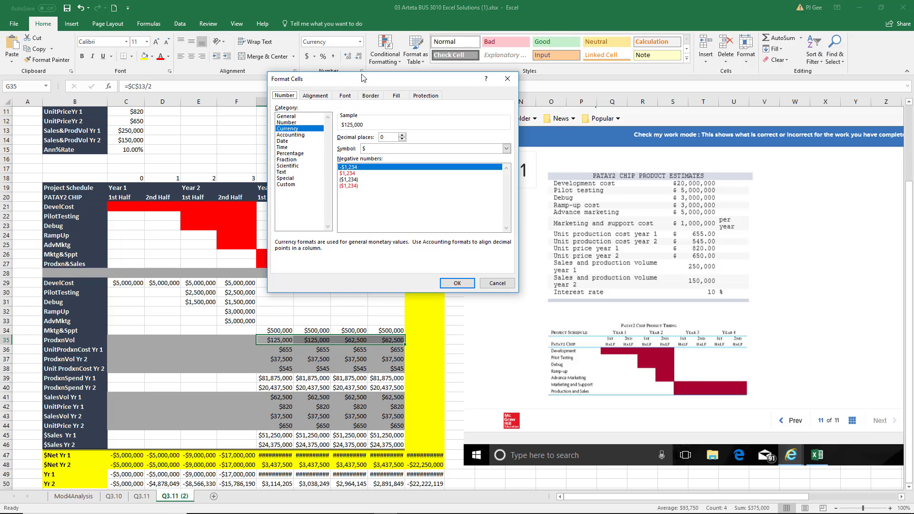
{"action": "left_click", "coordinate": [299, 123]}
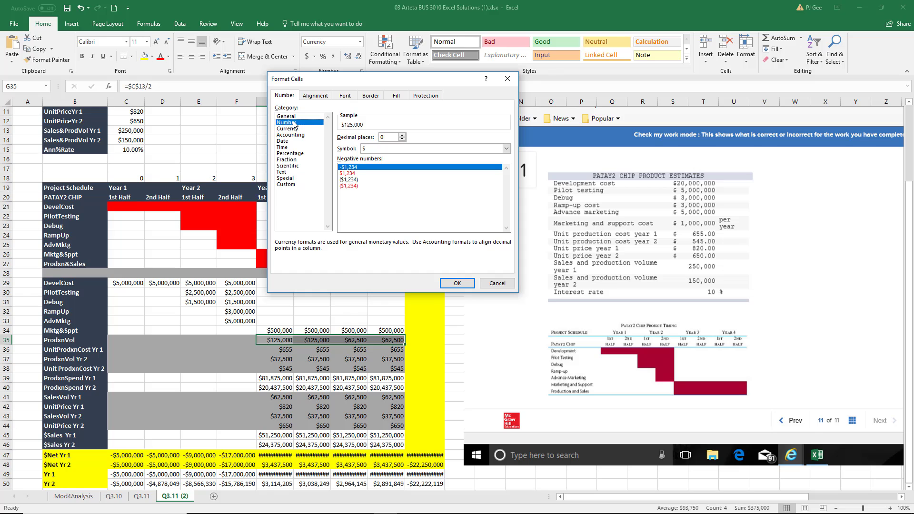
{"action": "left_click", "coordinate": [457, 283]}
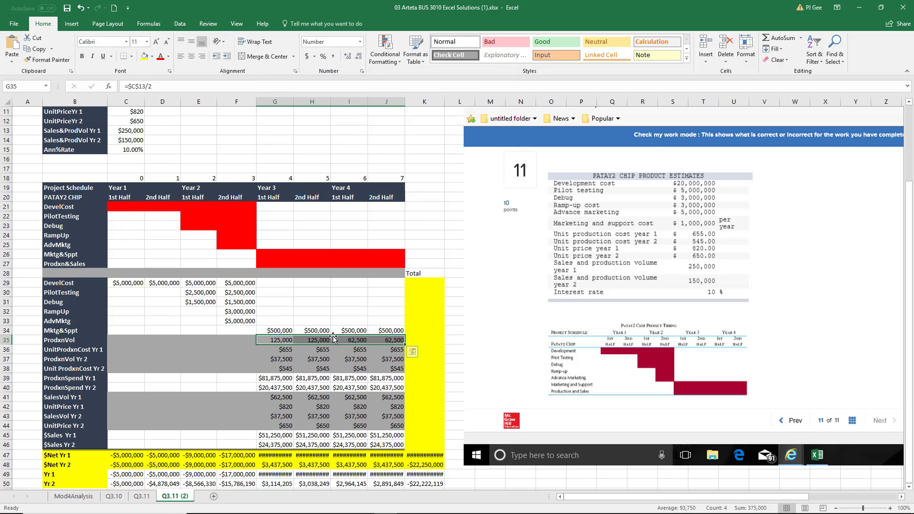
- Change the Year 4 ProdxnVol formula in I35 to =$C$14/2 and fill it across to J35
{"action": "left_click", "coordinate": [350, 339]}
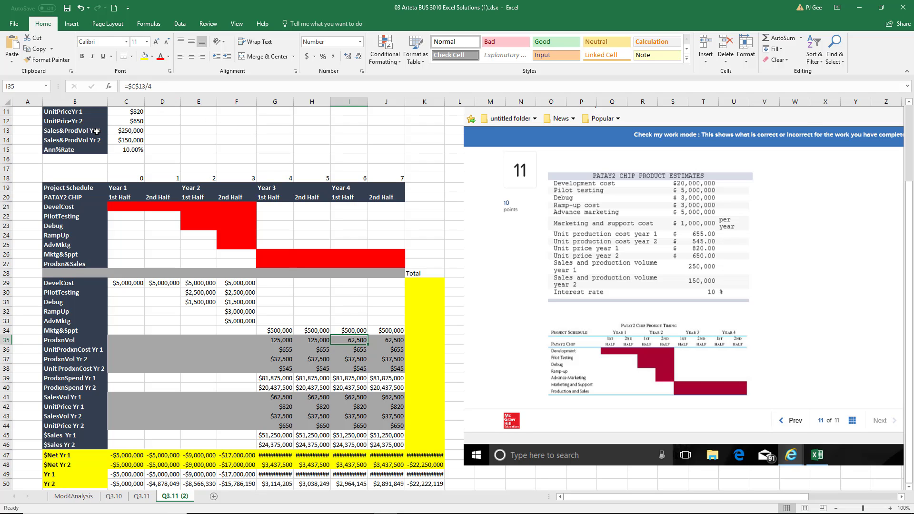
{"action": "left_click", "coordinate": [145, 86]}
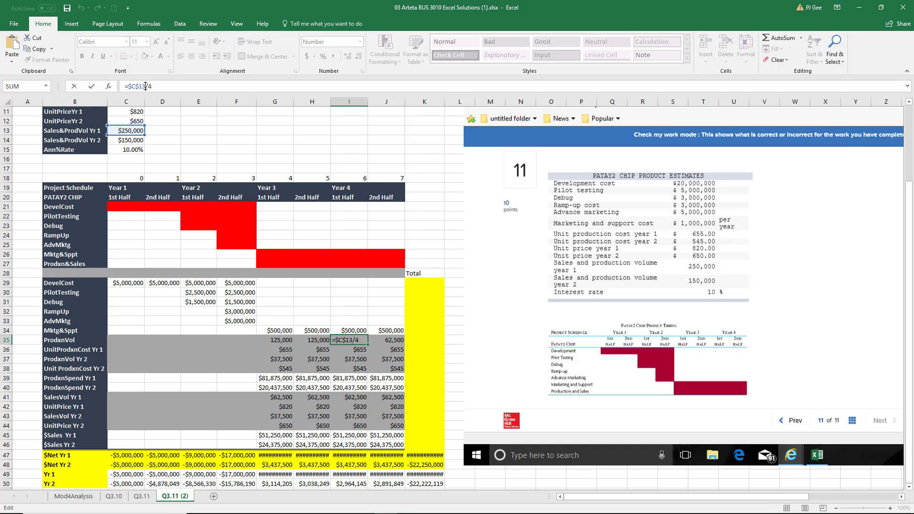
{"action": "key", "text": "BackSpace"}
{"action": "type", "text": "4"}
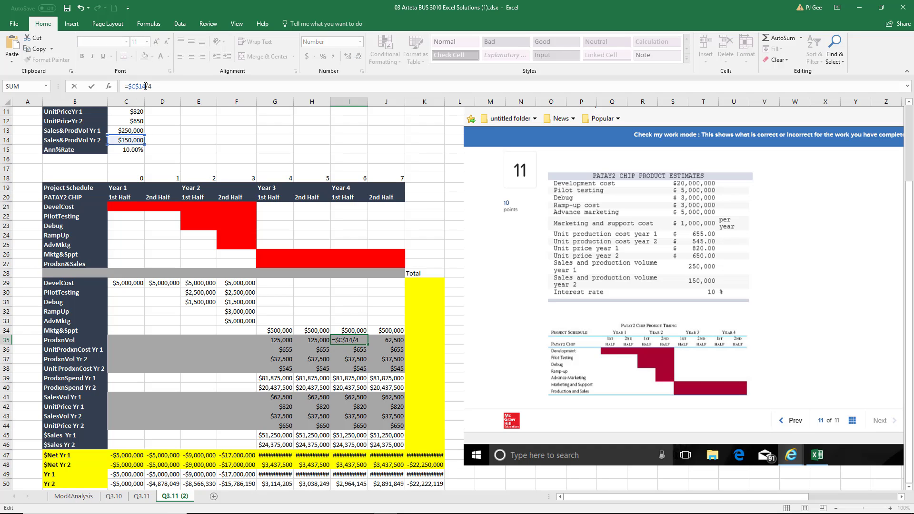
{"action": "key", "text": "Return"}
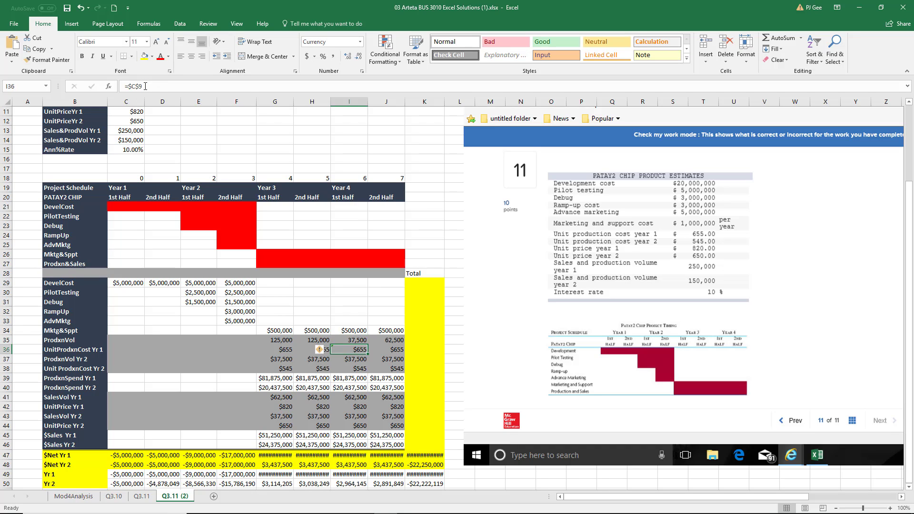
{"action": "left_click", "coordinate": [358, 340]}
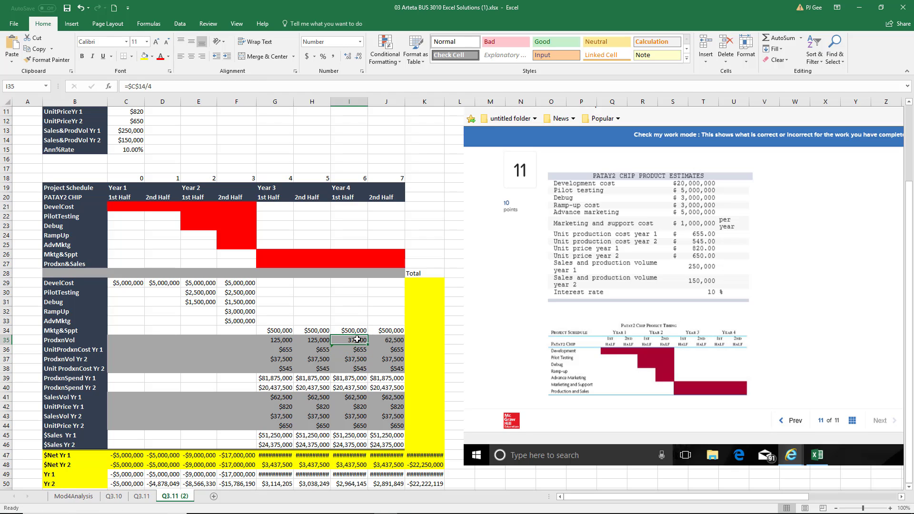
{"action": "left_click", "coordinate": [173, 85]}
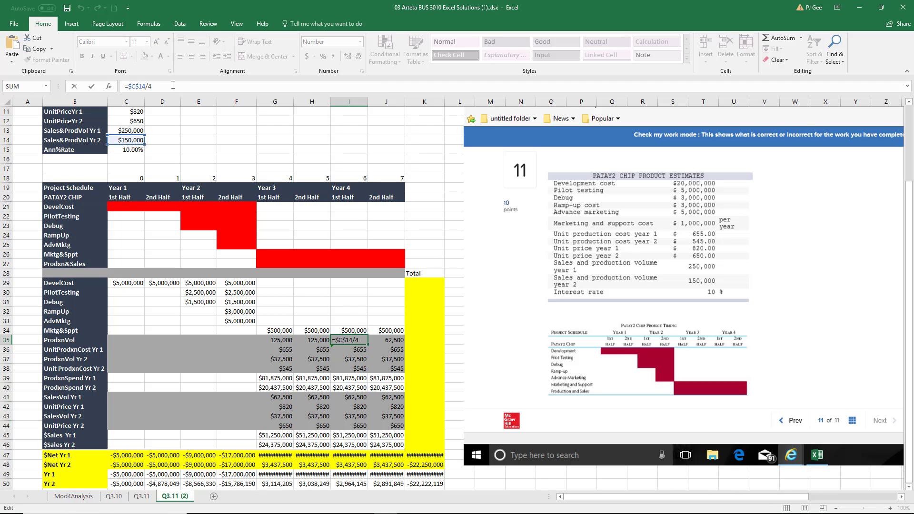
{"action": "key", "text": "BackSpace"}
{"action": "type", "text": "2"}
{"action": "key", "text": "ctrl+Return"}
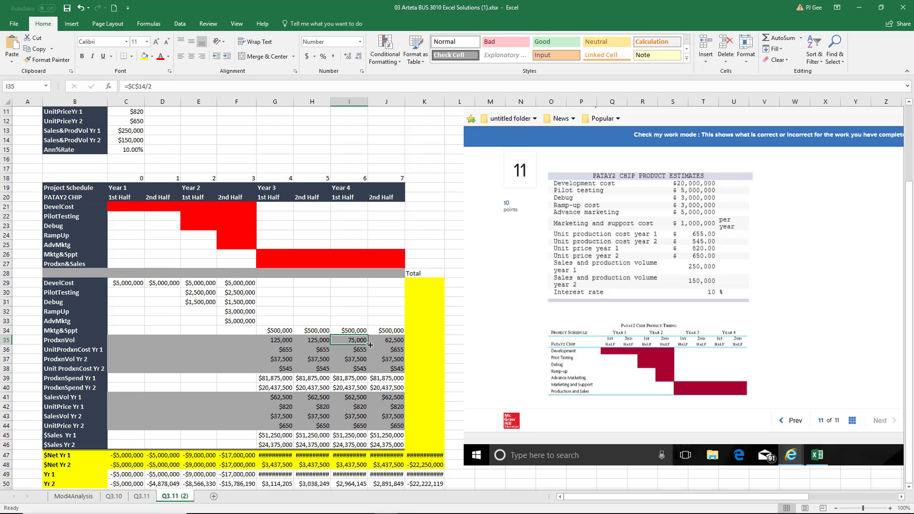
{"action": "left_click_drag", "start_coordinate": [366, 343], "coordinate": [402, 343]}
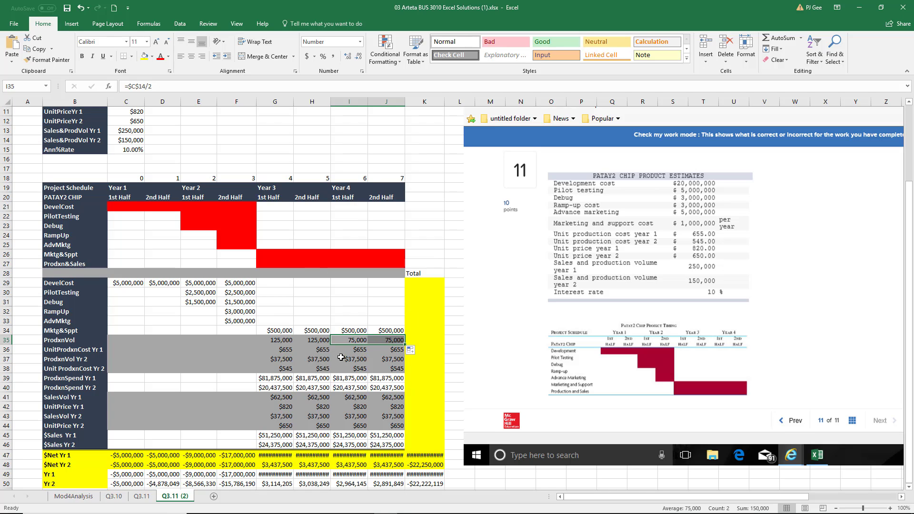
- Shorten the row 36 label to UnitProdxnCost and check the Year 3 volume and unit cost formulas against the input values
{"action": "double_click", "coordinate": [66, 350]}
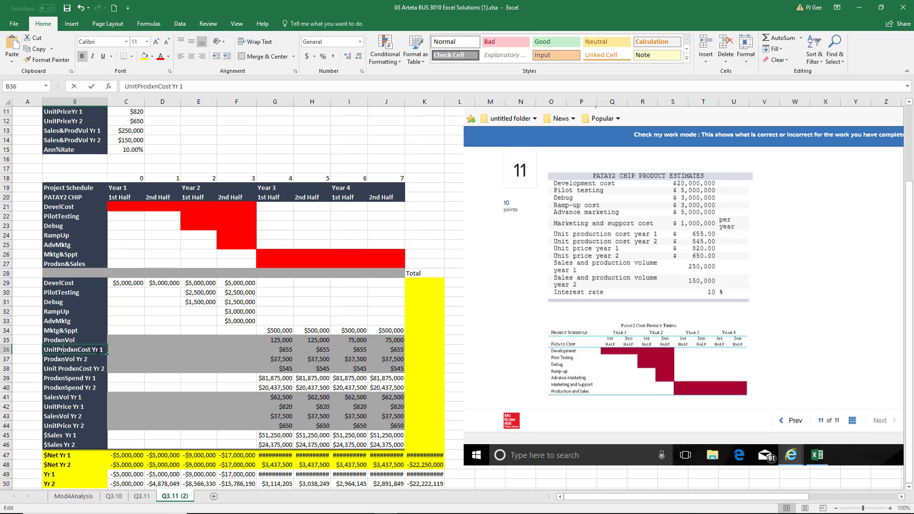
{"action": "key", "text": "BackSpace"}
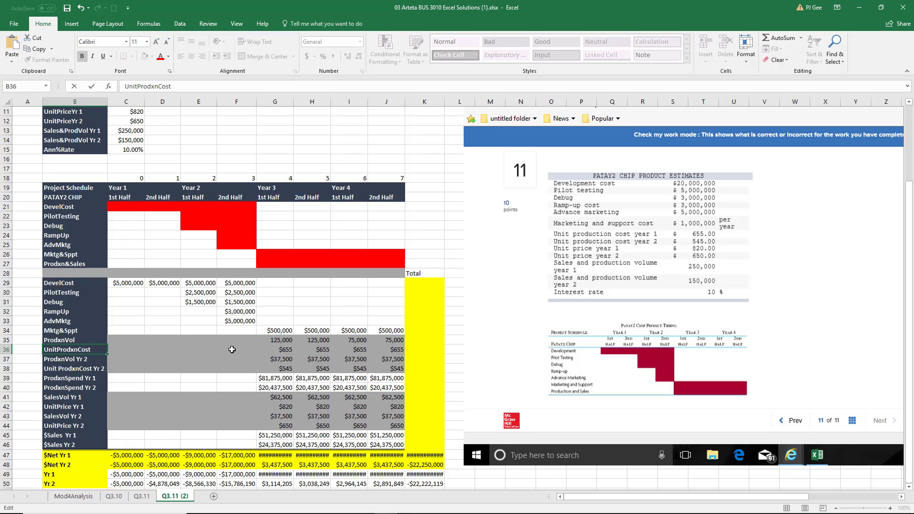
{"action": "left_click", "coordinate": [288, 351]}
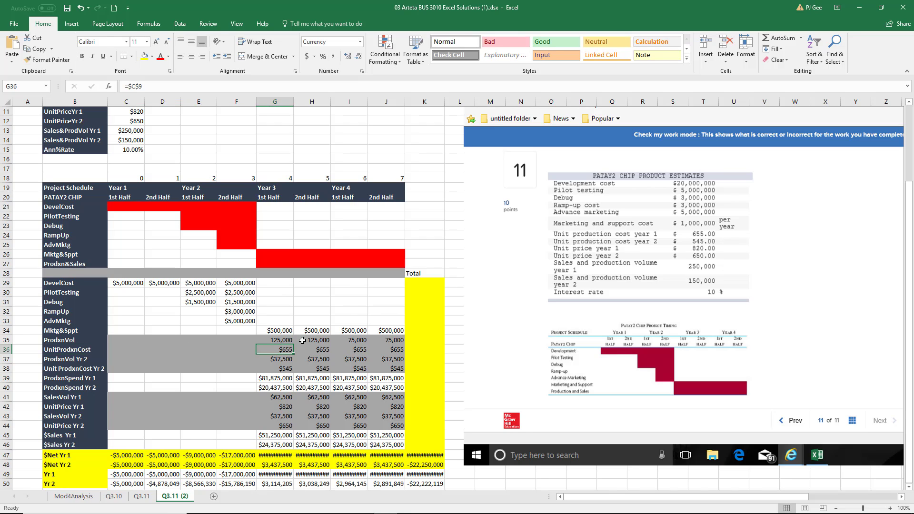
{"action": "left_click", "coordinate": [325, 350]}
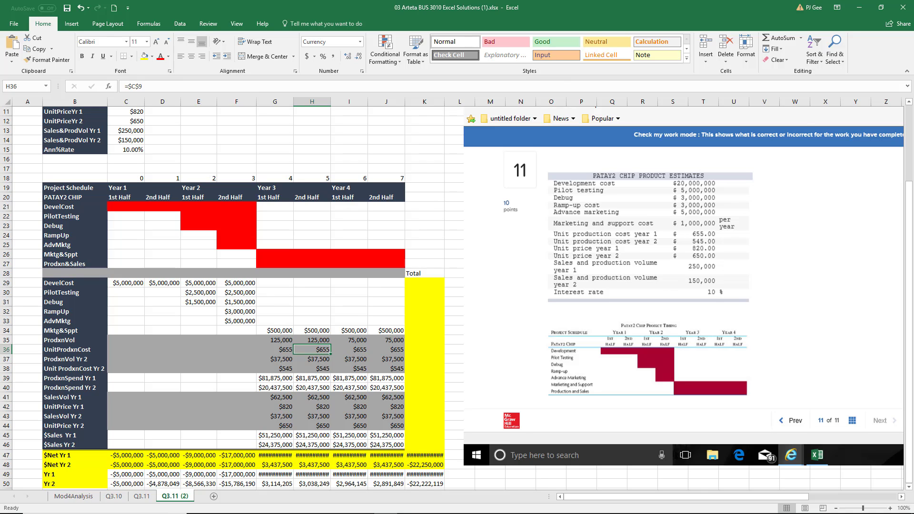
{"action": "scroll", "coordinate": [407, 182], "scroll_direction": "up", "scroll_amount": 2}
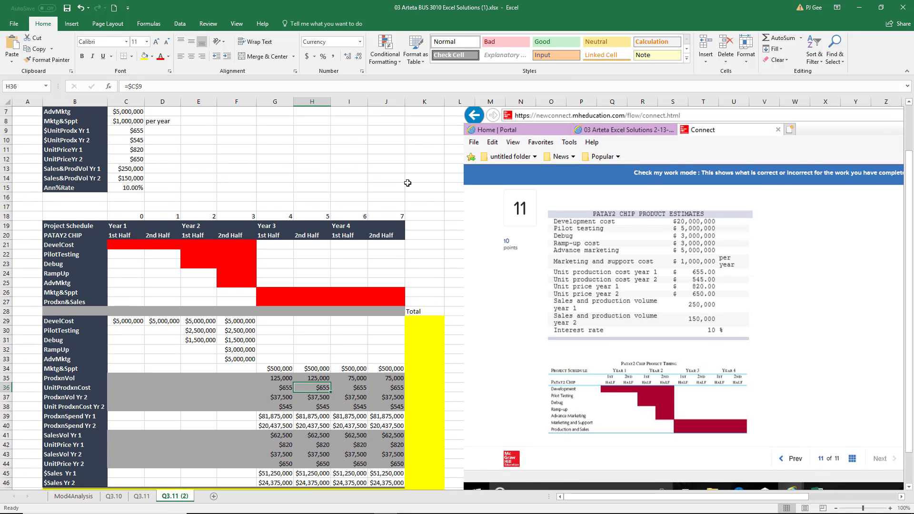
{"action": "left_click", "coordinate": [285, 387]}
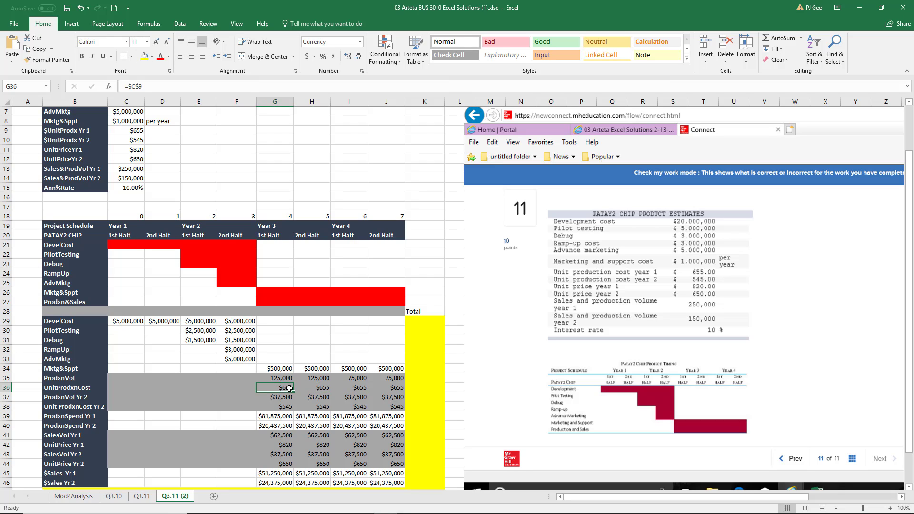
{"action": "left_click", "coordinate": [283, 378]}
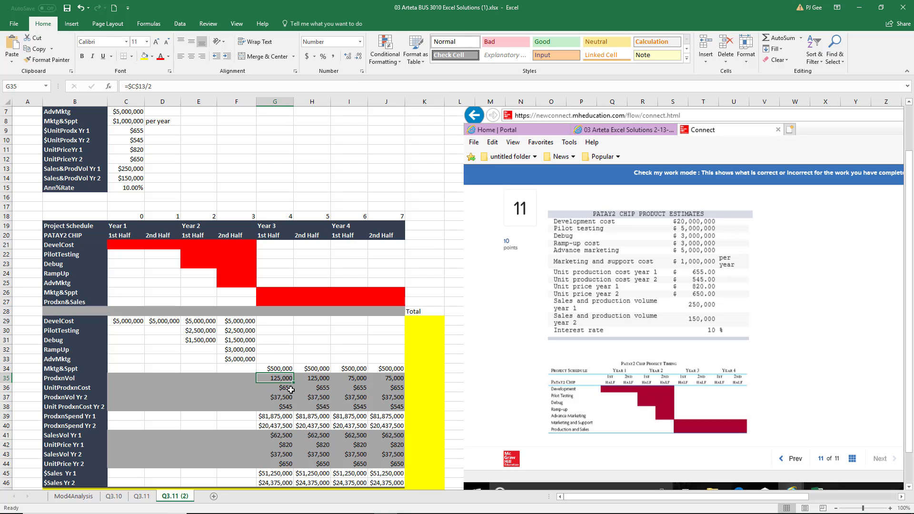
{"action": "left_click", "coordinate": [290, 389]}
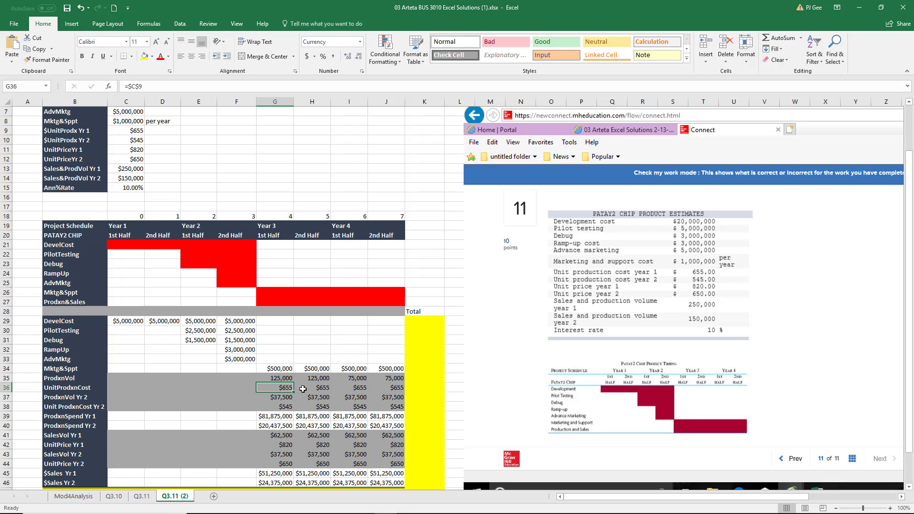
{"action": "left_click", "coordinate": [302, 388]}
- Change the Year 4 UnitProdxnCost formula in I36 to =$C$10 and fill it across to J36
{"action": "left_click", "coordinate": [350, 388]}
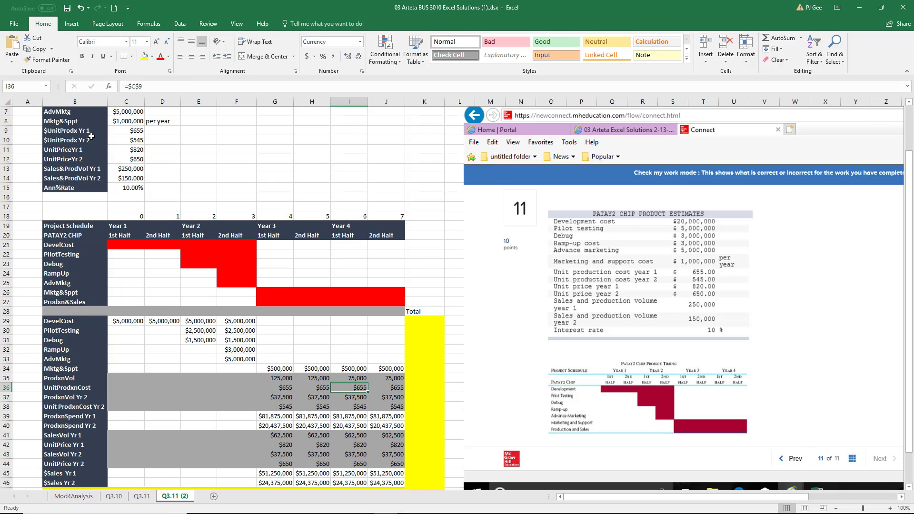
{"action": "left_click", "coordinate": [148, 86]}
{"action": "key", "text": "BackSpace"}
{"action": "type", "text": "10"}
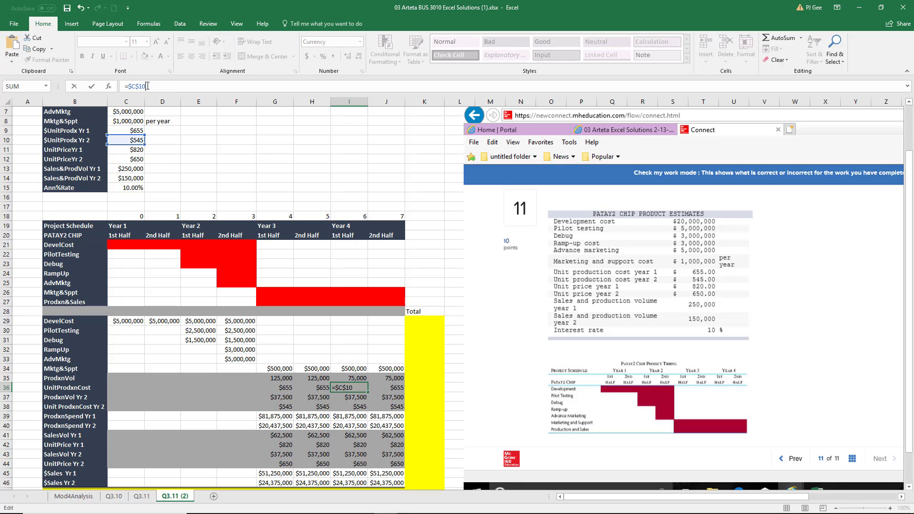
{"action": "key", "text": "Return"}
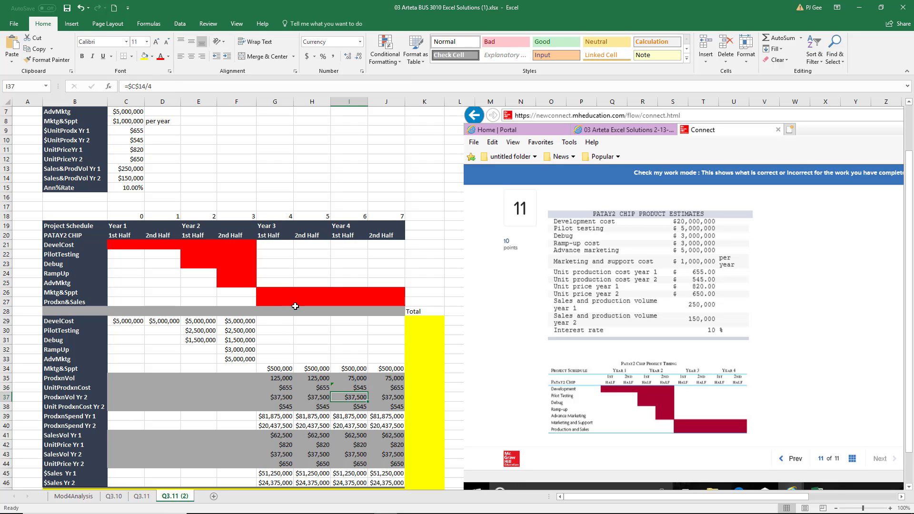
{"action": "left_click", "coordinate": [363, 388]}
{"action": "left_click_drag", "start_coordinate": [367, 390], "coordinate": [402, 391]}
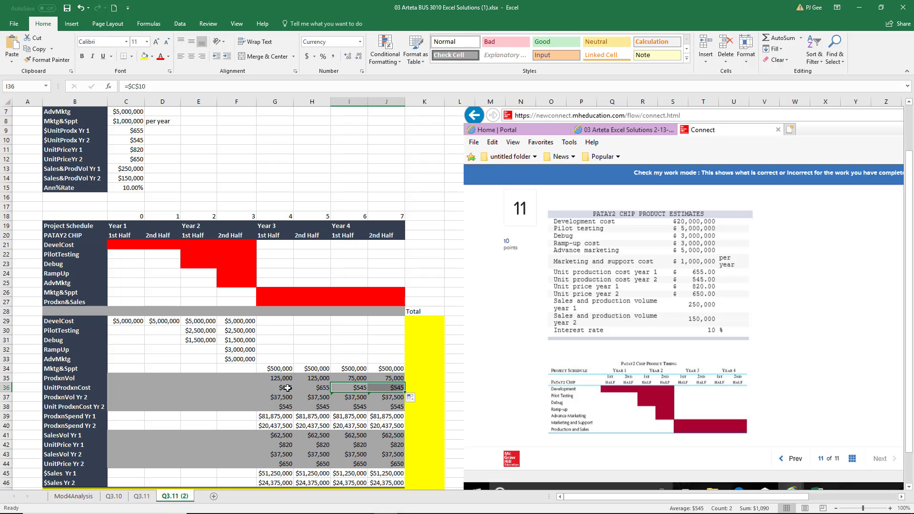
- Insert a blank row above the ProdxnVol Yr 2 row and select its label cell B37
{"action": "left_click", "coordinate": [3, 397]}
{"action": "right_click", "coordinate": [3, 397]}
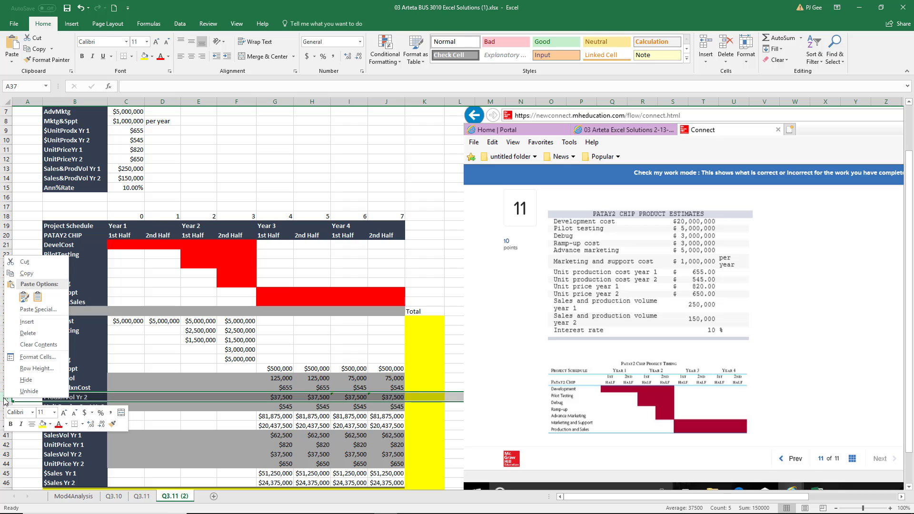
{"action": "left_click", "coordinate": [24, 322]}
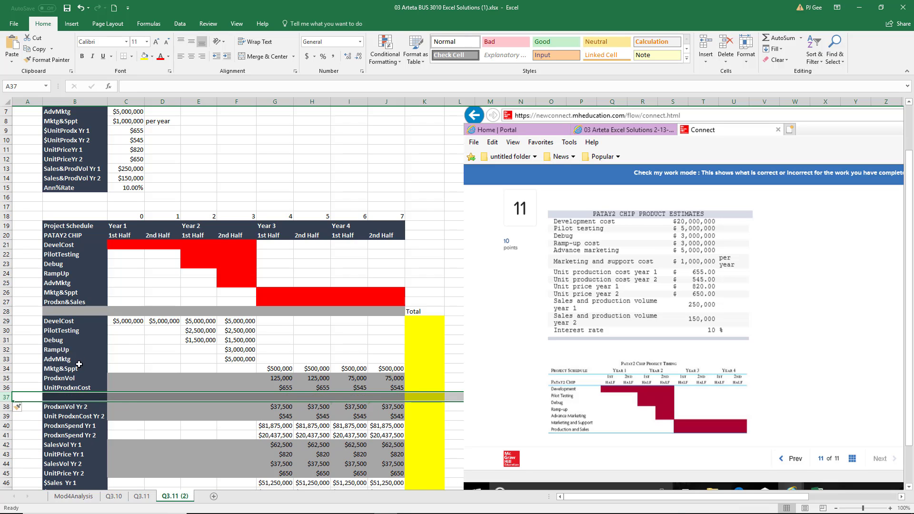
{"action": "left_click", "coordinate": [78, 395]}
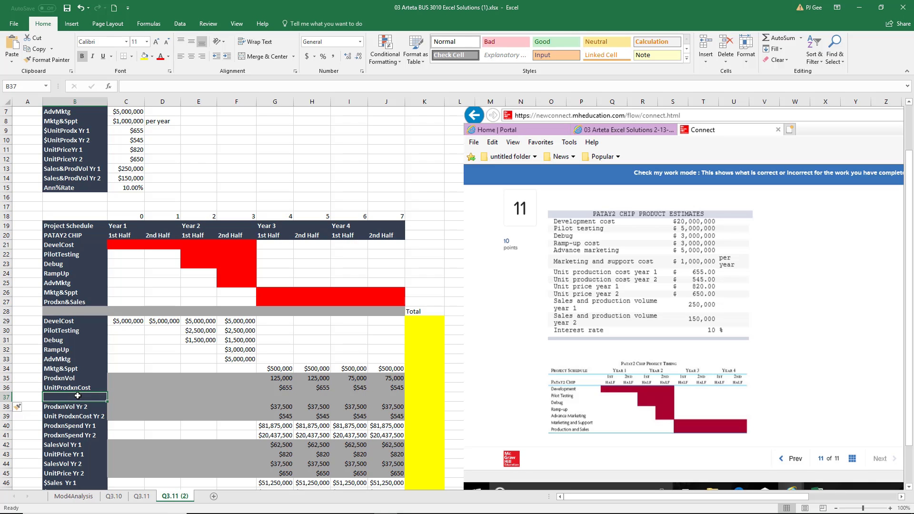
- Label the new row 37 $TotalProdxn in B37
{"action": "type", "text": "To"}
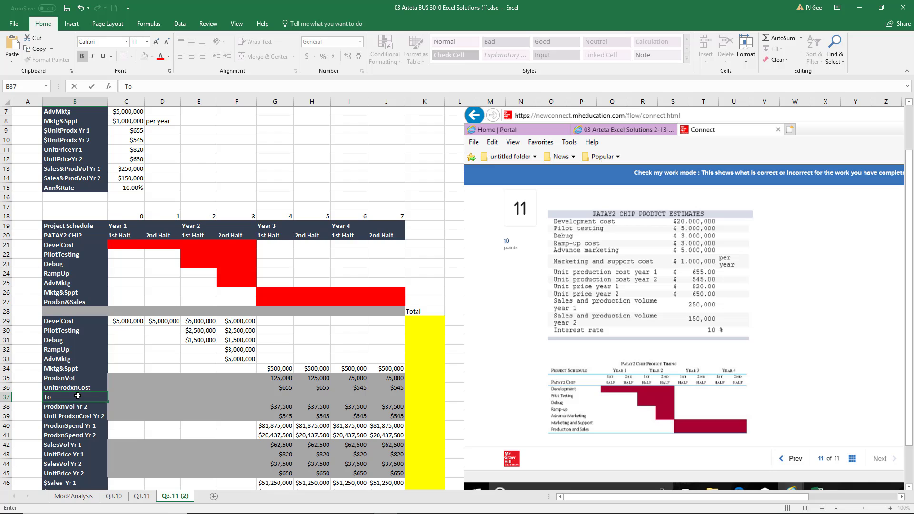
{"action": "type", "text": "talProdxn"}
{"action": "key", "text": "Home"}
{"action": "type", "text": "$"}
- Enter =G35*G36 in G37 for the total production cost and fill it across to J37
{"action": "left_click", "coordinate": [272, 398]}
{"action": "type", "text": "="}
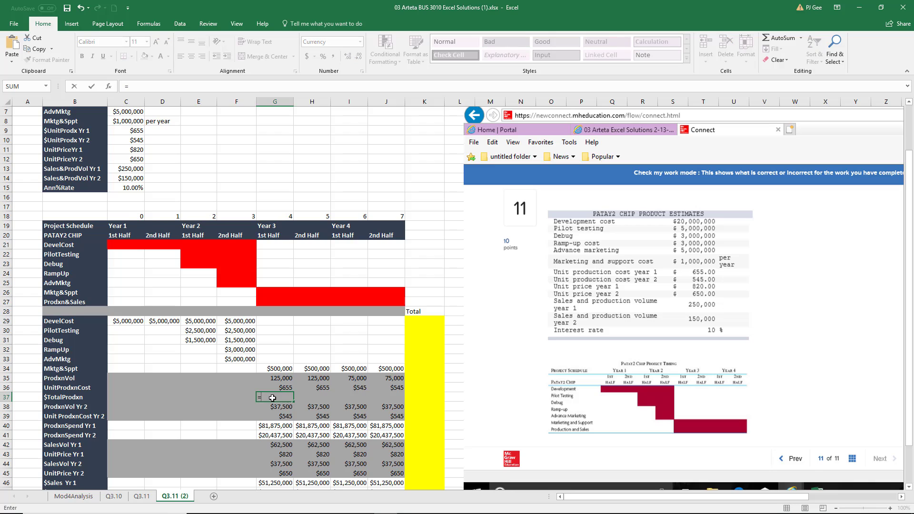
{"action": "left_click", "coordinate": [285, 380]}
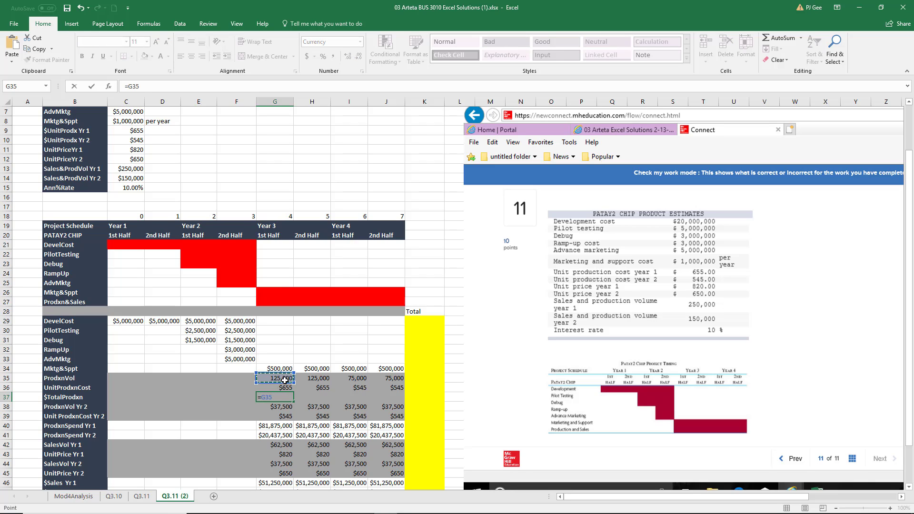
{"action": "type", "text": "*"}
{"action": "left_click", "coordinate": [285, 388]}
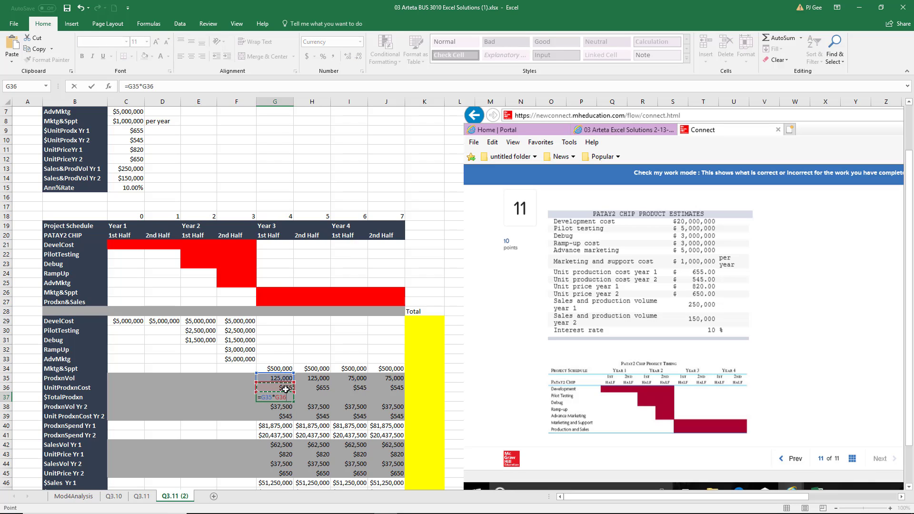
{"action": "key", "text": "Return"}
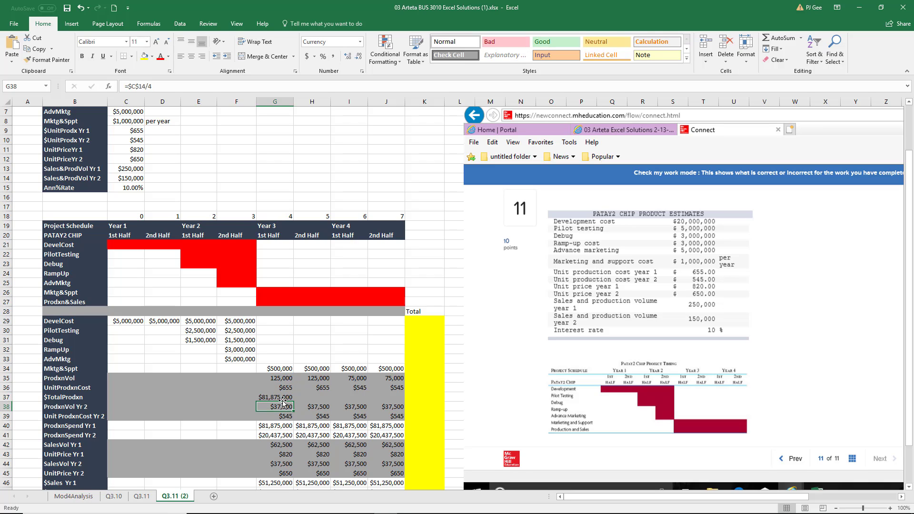
{"action": "left_click", "coordinate": [281, 398]}
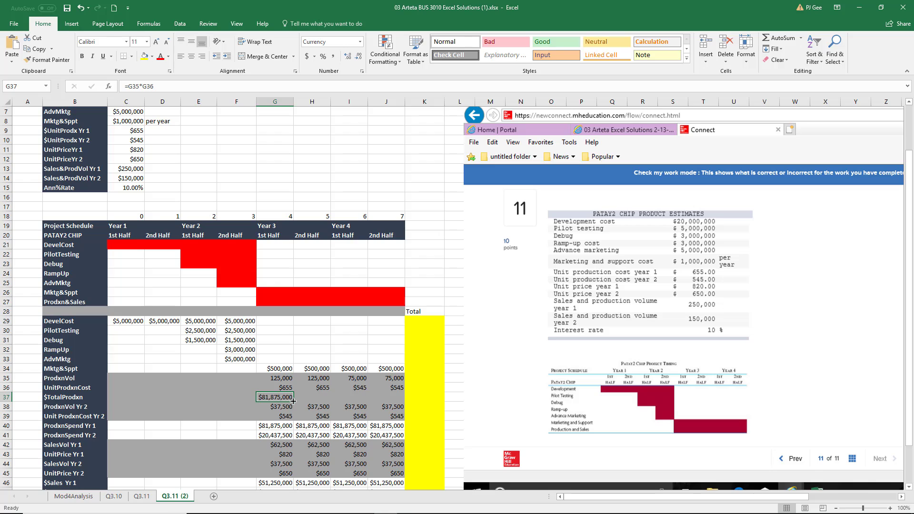
{"action": "left_click_drag", "start_coordinate": [294, 402], "coordinate": [398, 407]}
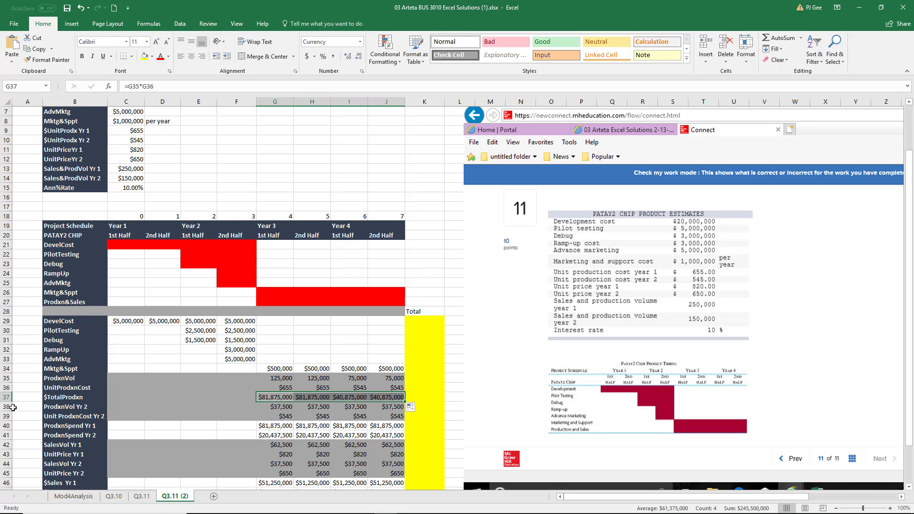
- Delete the ProdxnVol Yr 2 and Unit ProdxnCost Yr 2 rows below $TotalProdxn
{"action": "left_click", "coordinate": [3, 407]}
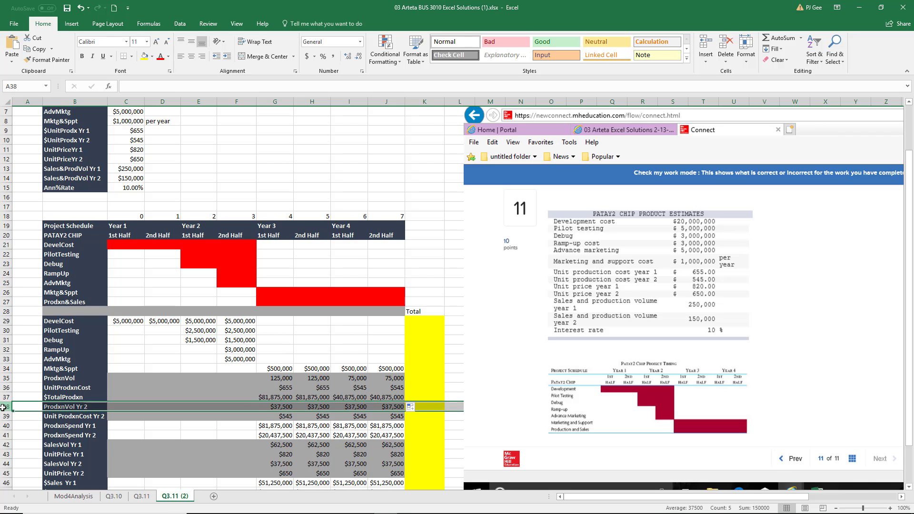
{"action": "right_click", "coordinate": [3, 408]}
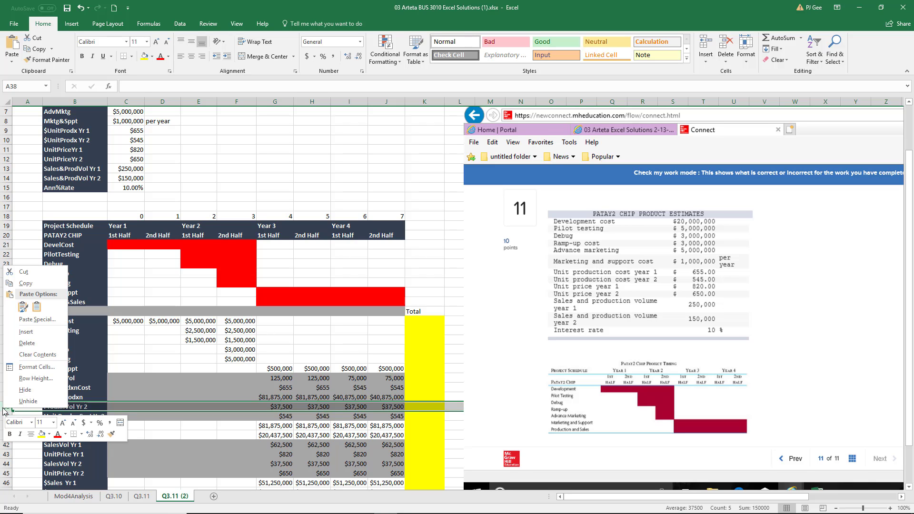
{"action": "left_click", "coordinate": [27, 343]}
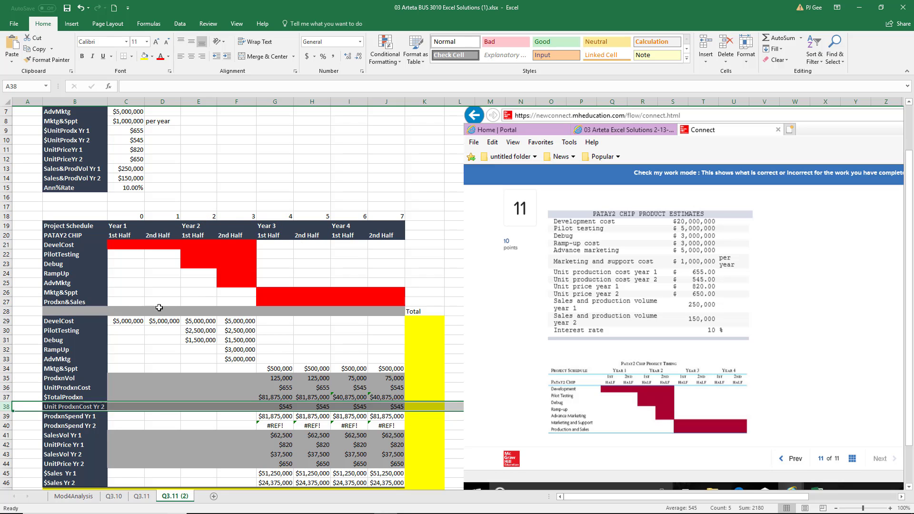
{"action": "left_click_drag", "start_coordinate": [4, 407], "coordinate": [6, 407]}
{"action": "right_click", "coordinate": [7, 407]}
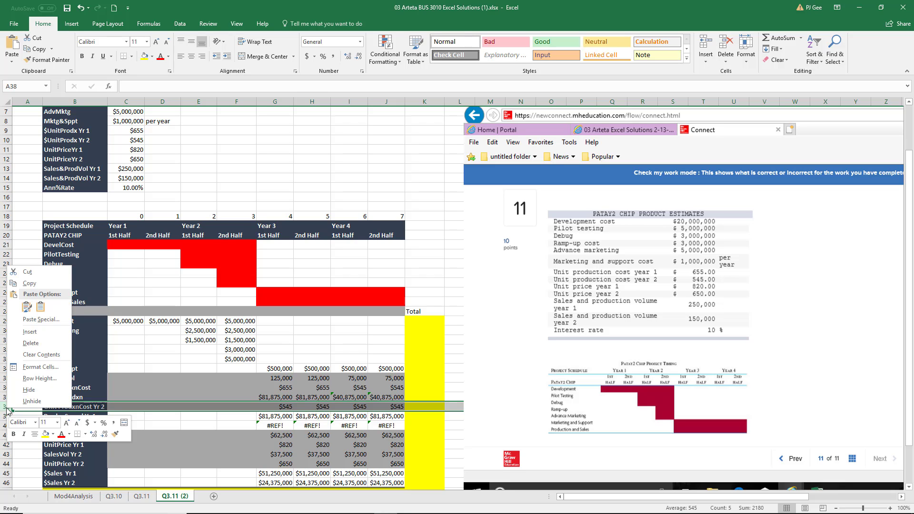
{"action": "left_click", "coordinate": [25, 344]}
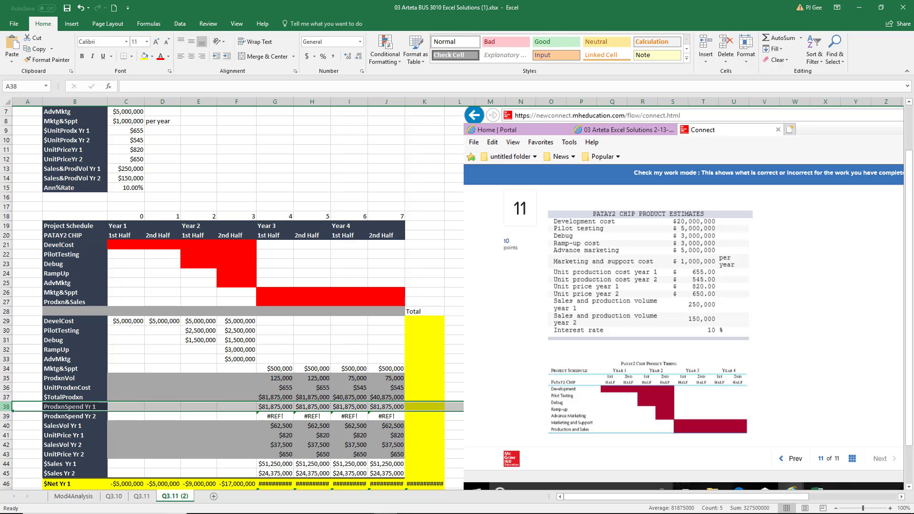
- Delete the ProdxnSpend Yr 1 and ProdxnSpend Yr 2 rows together
{"action": "left_click_drag", "start_coordinate": [3, 407], "coordinate": [4, 414]}
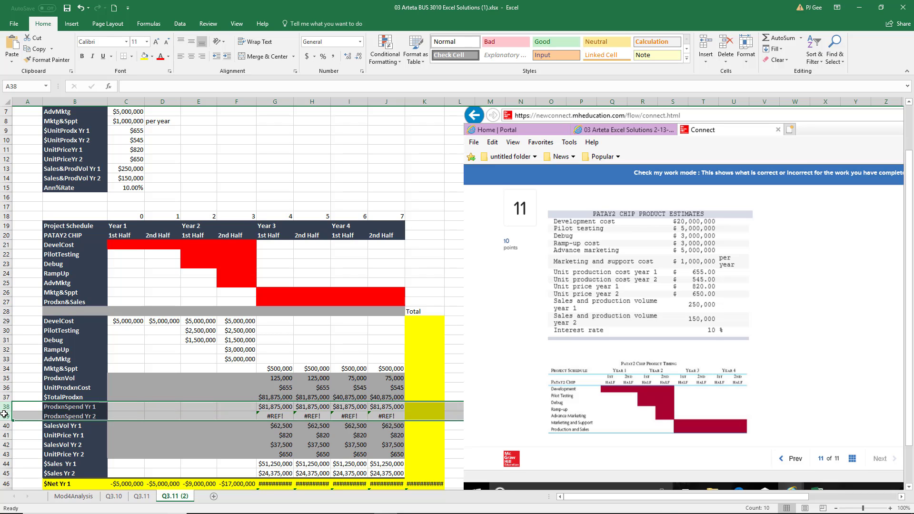
{"action": "right_click", "coordinate": [5, 415]}
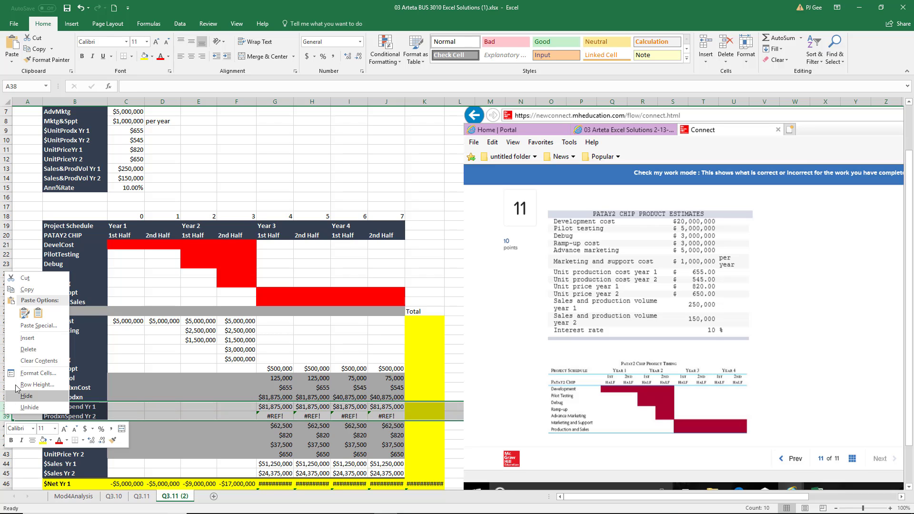
{"action": "left_click", "coordinate": [28, 349]}
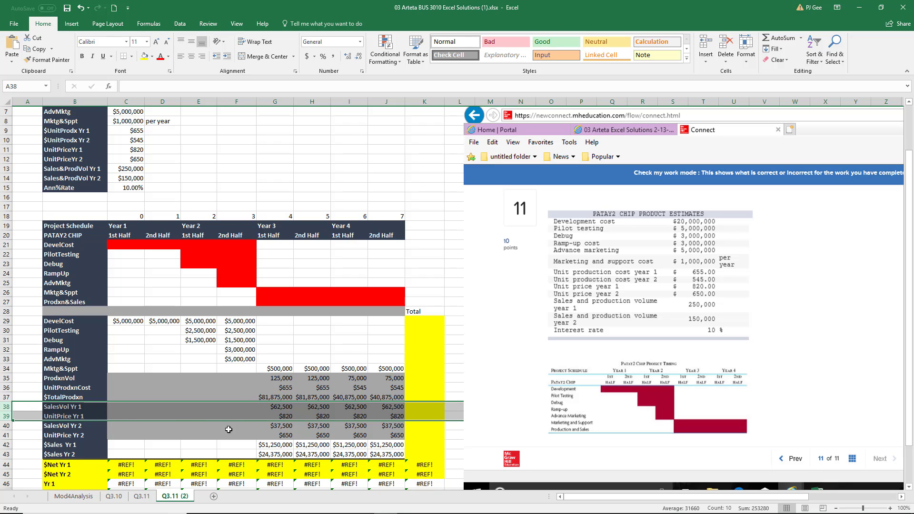
- Copy the ProdxnVol formulas in G35:J35 into the SalesVol Yr 1 cells G38:J38
{"action": "left_click", "coordinate": [277, 378]}
{"action": "left_click_drag", "start_coordinate": [277, 378], "coordinate": [382, 378]}
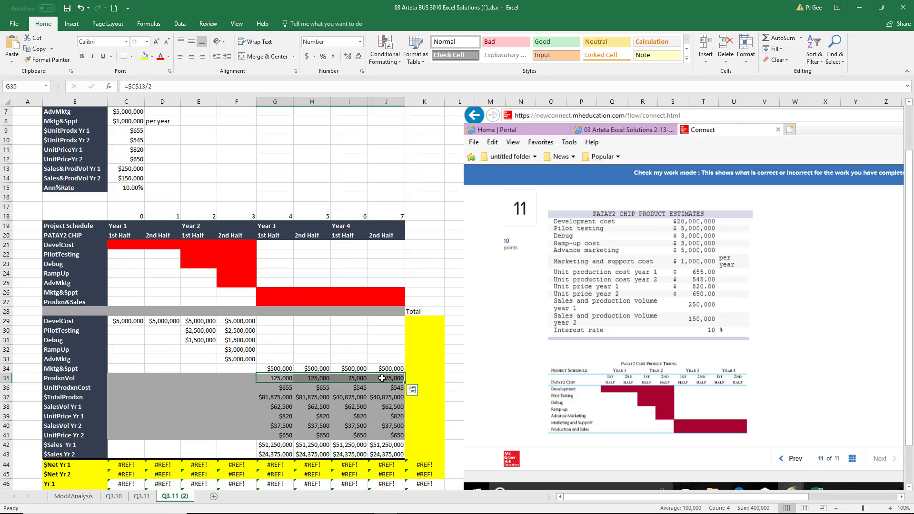
{"action": "key", "text": "ctrl+c"}
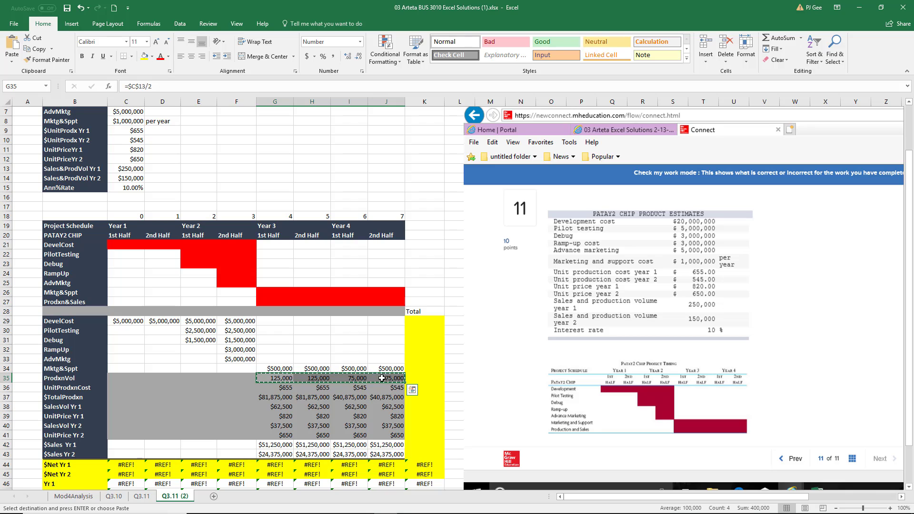
{"action": "left_click", "coordinate": [275, 408]}
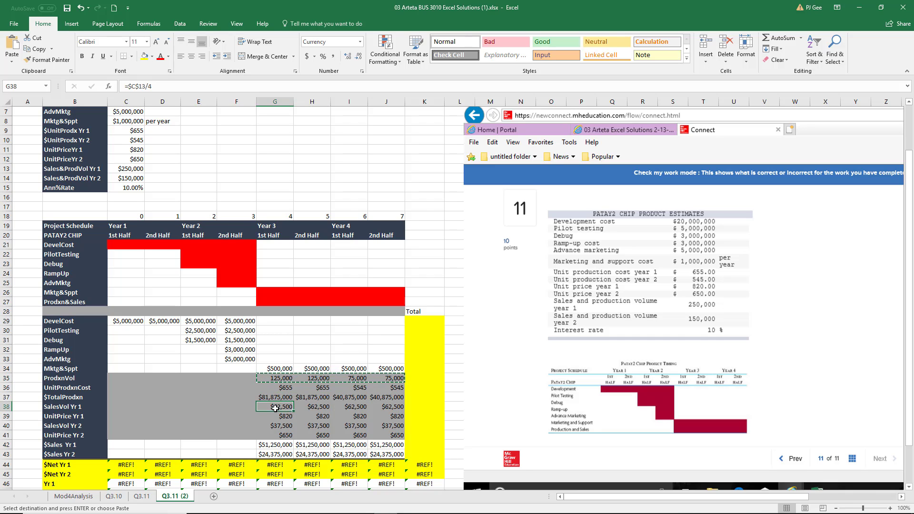
{"action": "left_click_drag", "start_coordinate": [275, 408], "coordinate": [387, 406]}
{"action": "key", "text": "ctrl+v"}
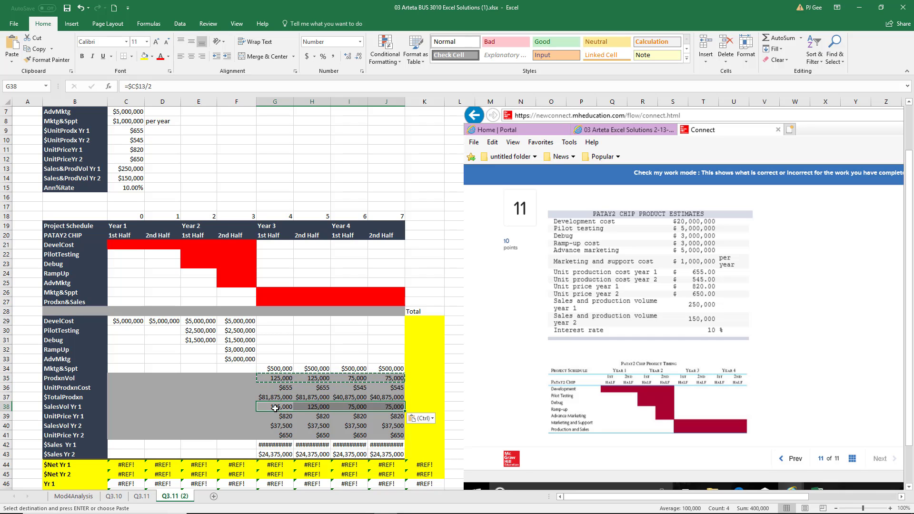
- Shorten the row 38 label in B38 to SalesVol
{"action": "left_click", "coordinate": [76, 408]}
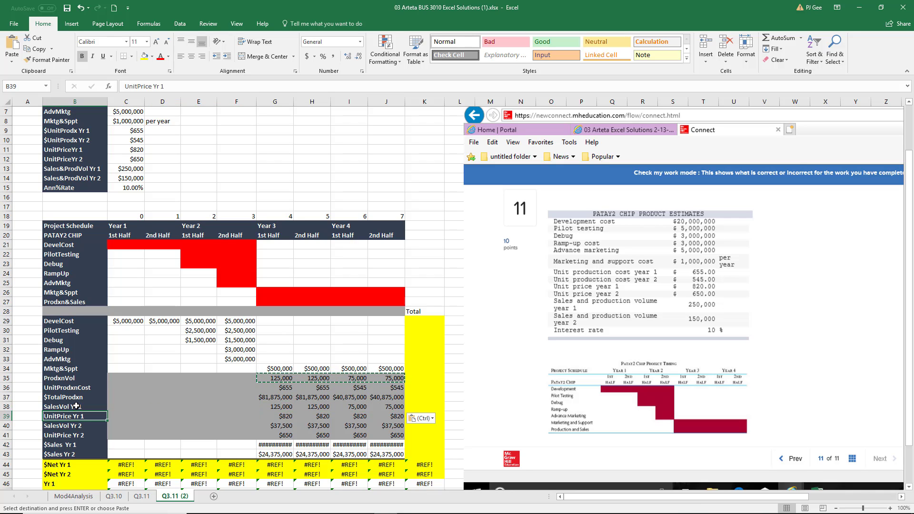
{"action": "double_click", "coordinate": [88, 406]}
{"action": "key", "text": "BackSpace"}
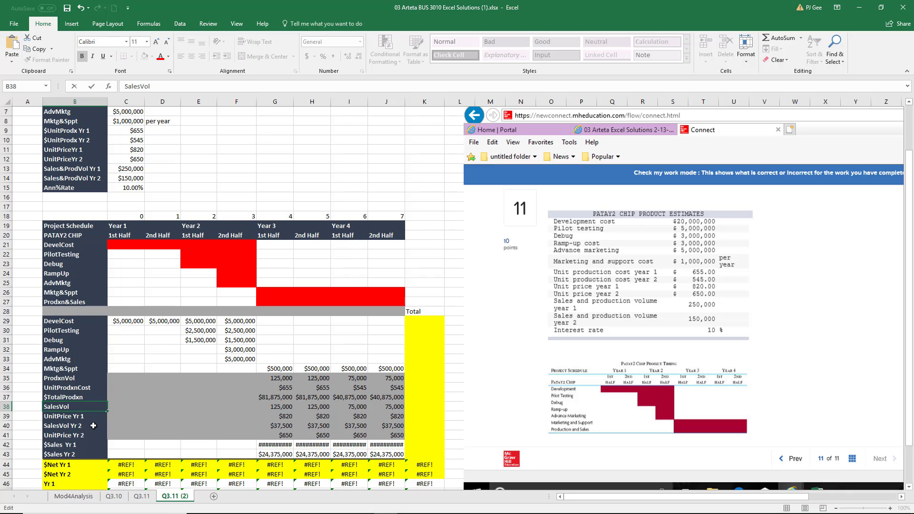
{"action": "left_click", "coordinate": [4, 416]}
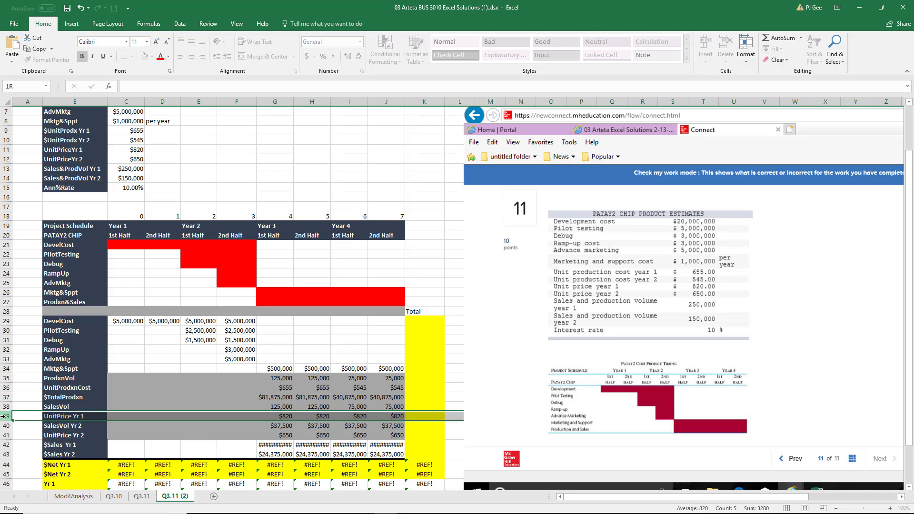
- Check the Year 3 unit price formula in G39 and shorten the row 39 label to UnitPrice
{"action": "left_click", "coordinate": [287, 416]}
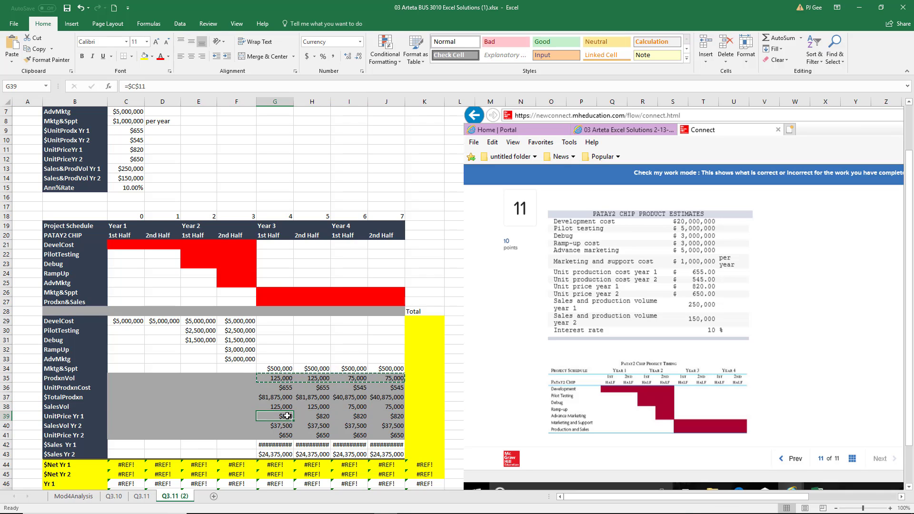
{"action": "key", "text": "Escape"}
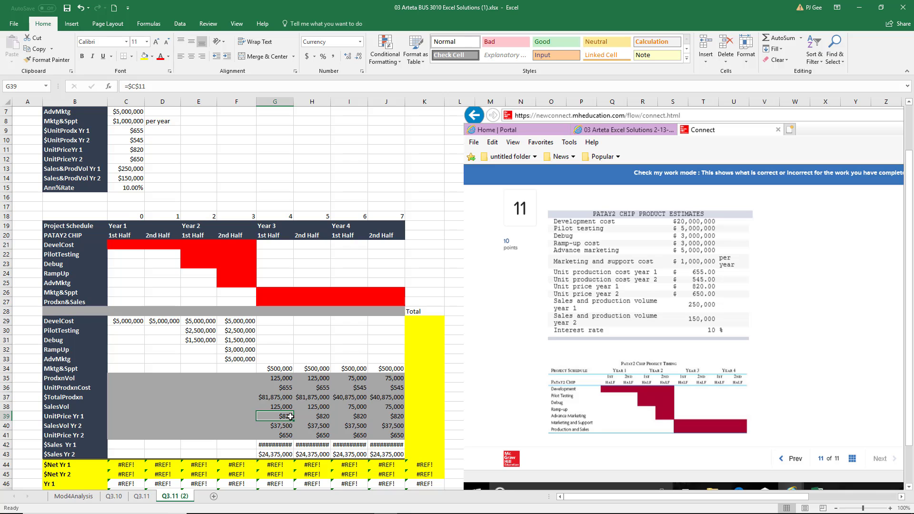
{"action": "double_click", "coordinate": [86, 420]}
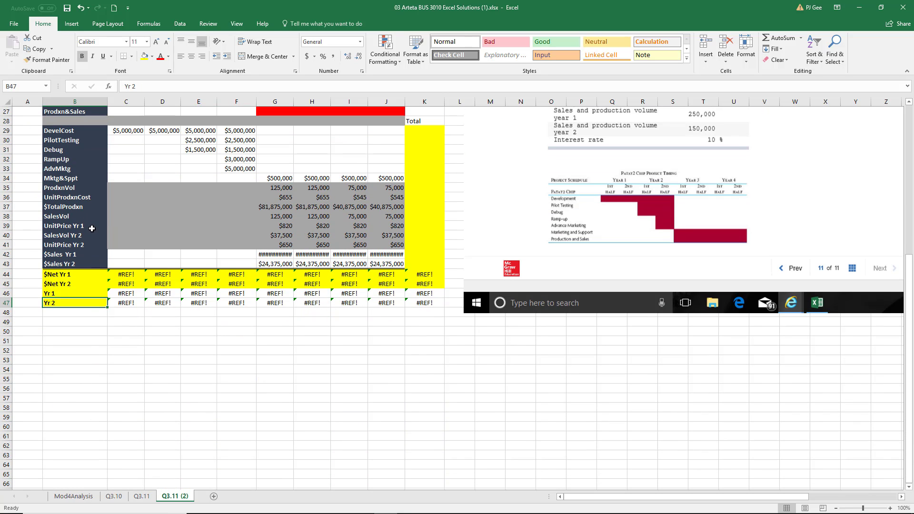
{"action": "double_click", "coordinate": [92, 227]}
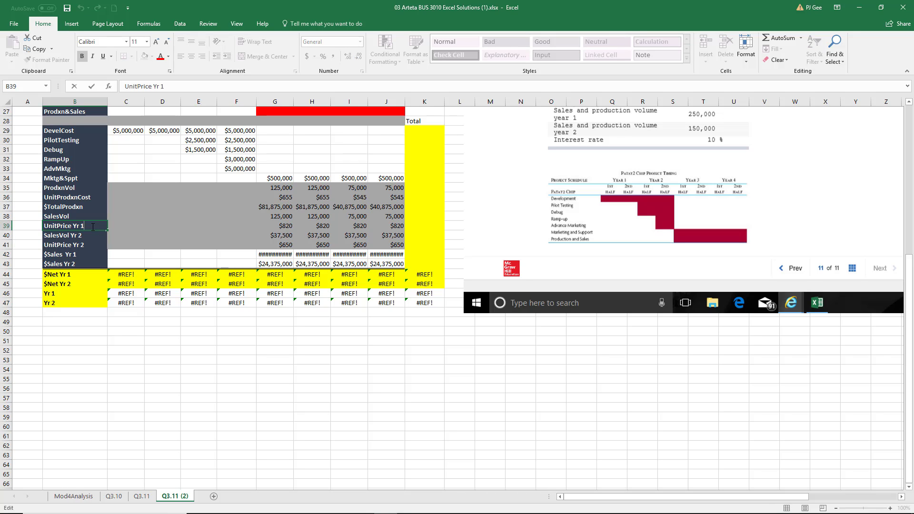
{"action": "key", "text": "BackSpace"}
{"action": "key", "text": "BackSpace"}
{"action": "left_click", "coordinate": [287, 226]}
- Set the Year 4 first-half unit price in I39 to the absolute reference =$C$12
{"action": "left_click_drag", "start_coordinate": [910, 304], "coordinate": [904, 191]}
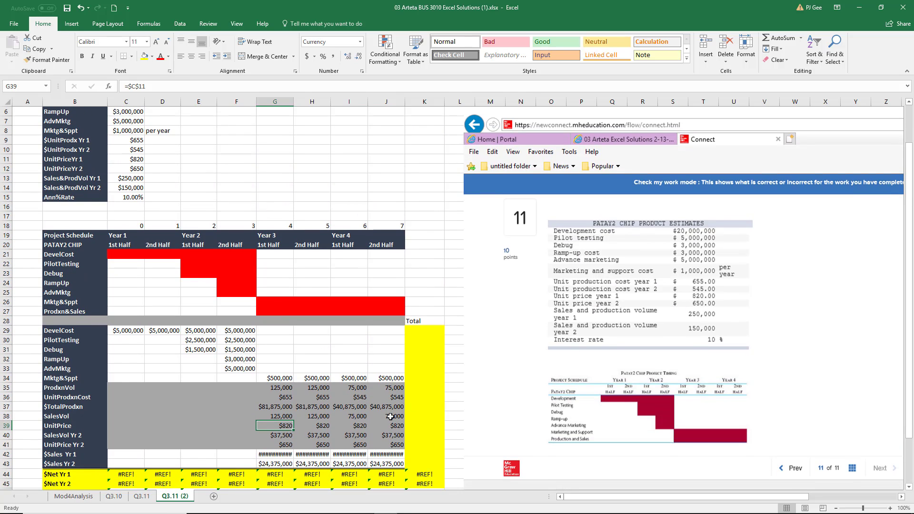
{"action": "left_click", "coordinate": [354, 426]}
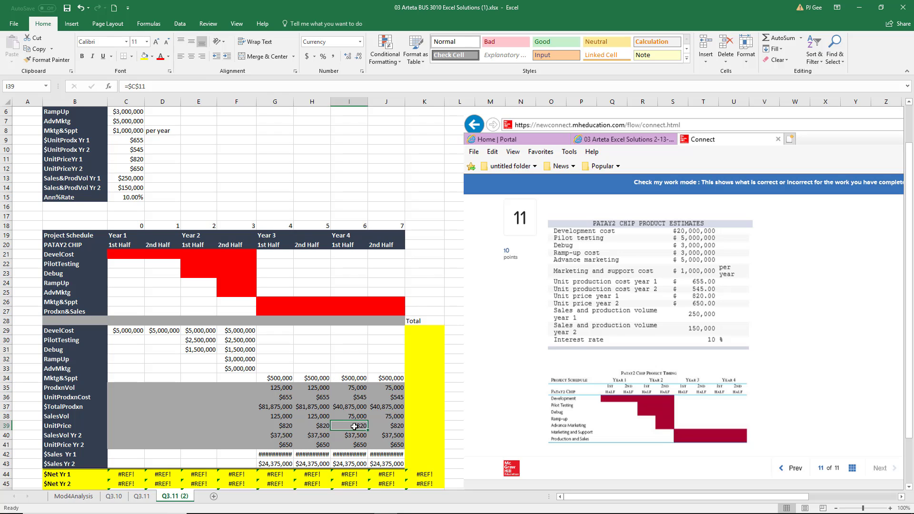
{"action": "type", "text": "="}
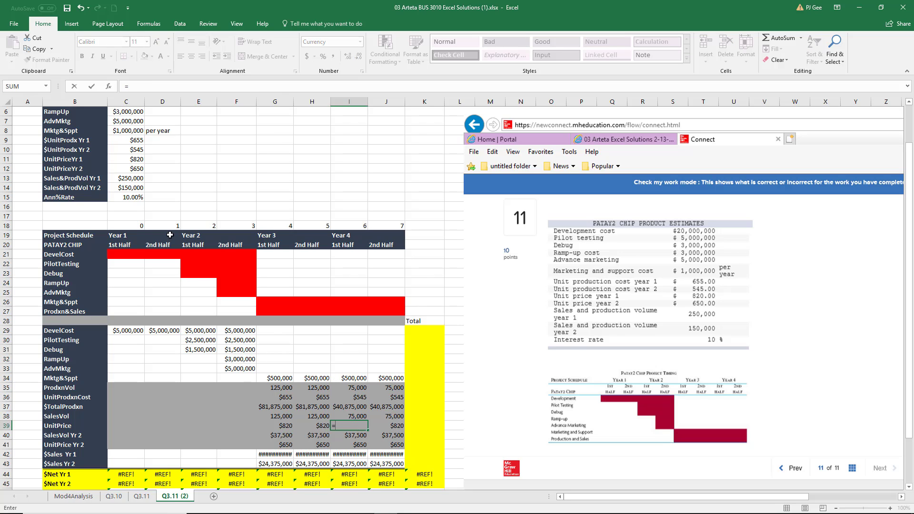
{"action": "left_click", "coordinate": [137, 167]}
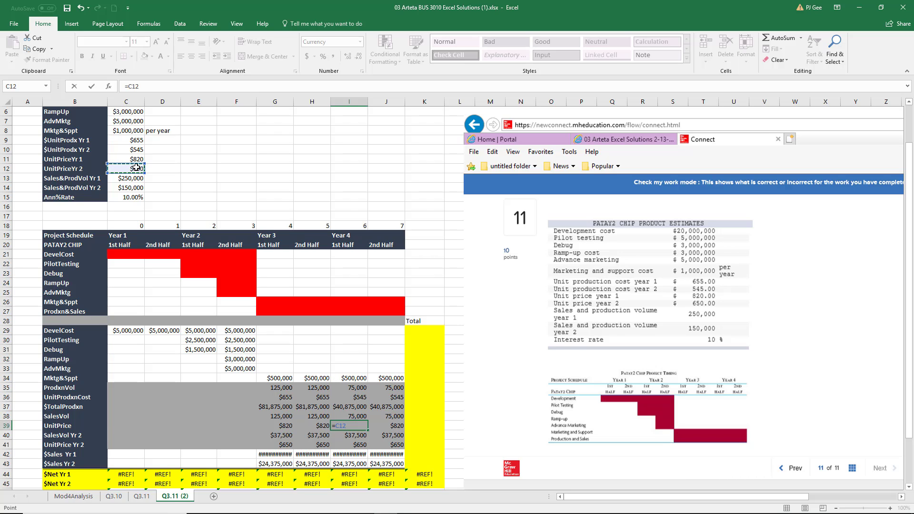
{"action": "key", "text": "Return"}
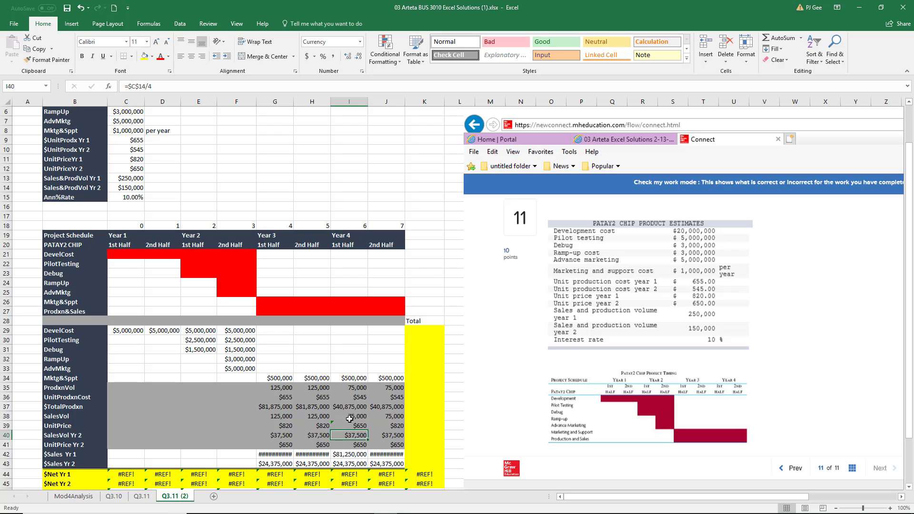
{"action": "left_click", "coordinate": [362, 425]}
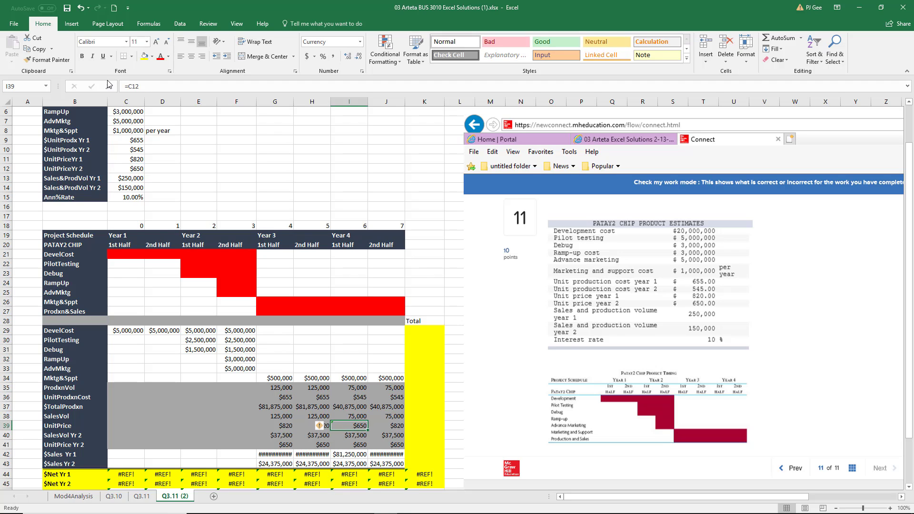
{"action": "double_click", "coordinate": [132, 86]}
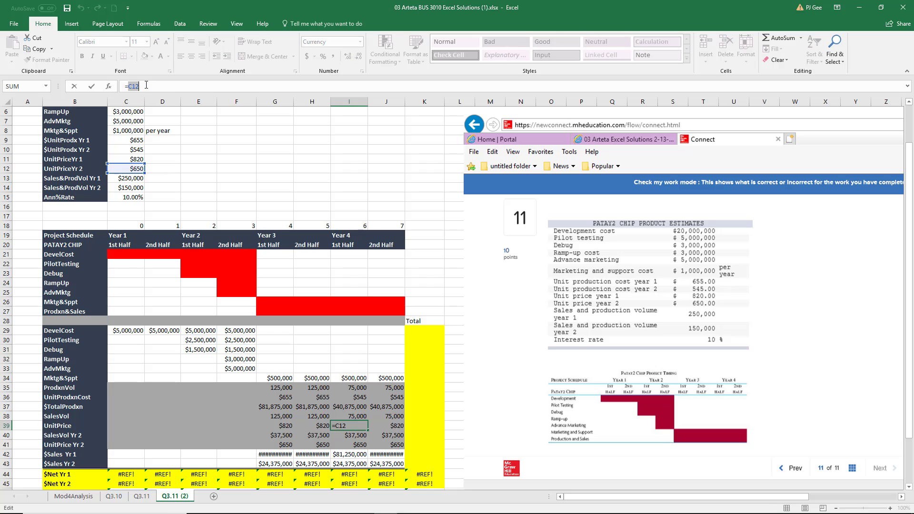
{"action": "key", "text": "F4"}
{"action": "key", "text": "Return"}
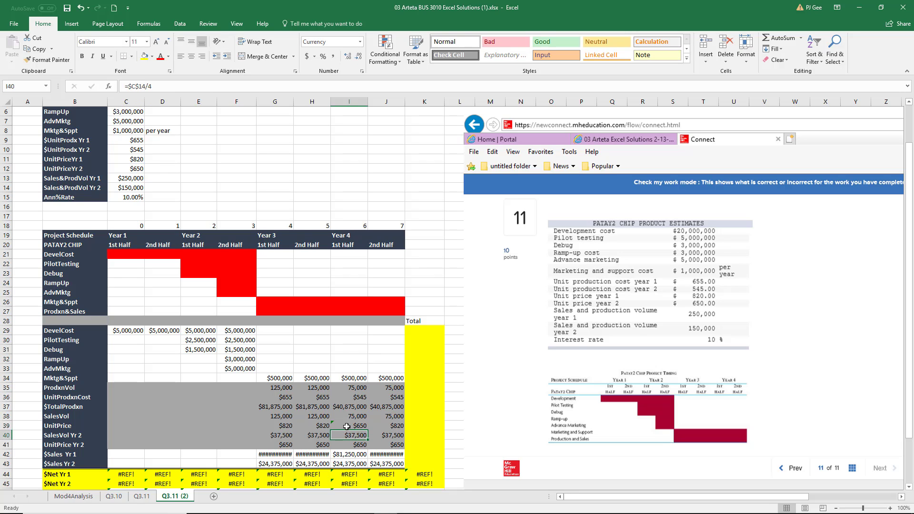
- Fill the I39 unit price formula across to the Year 4 second-half cell J39
{"action": "left_click", "coordinate": [361, 427]}
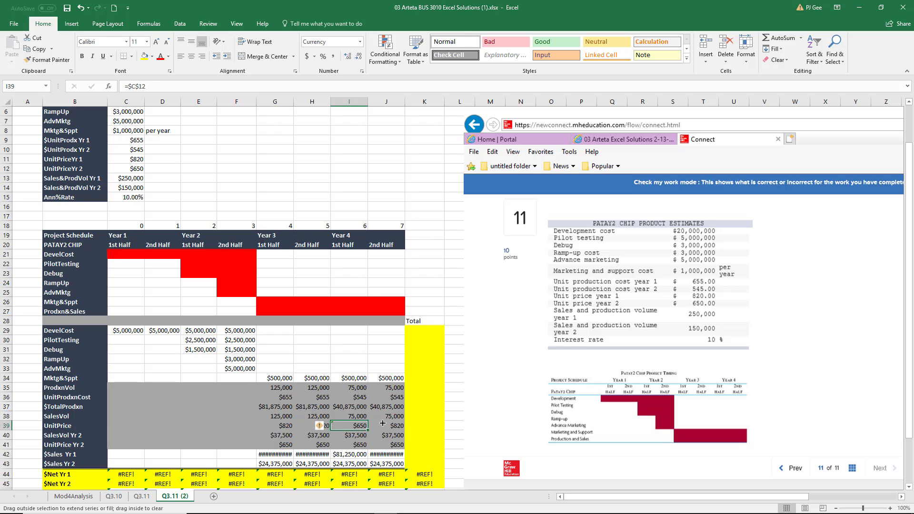
{"action": "left_click_drag", "start_coordinate": [367, 430], "coordinate": [380, 430]}
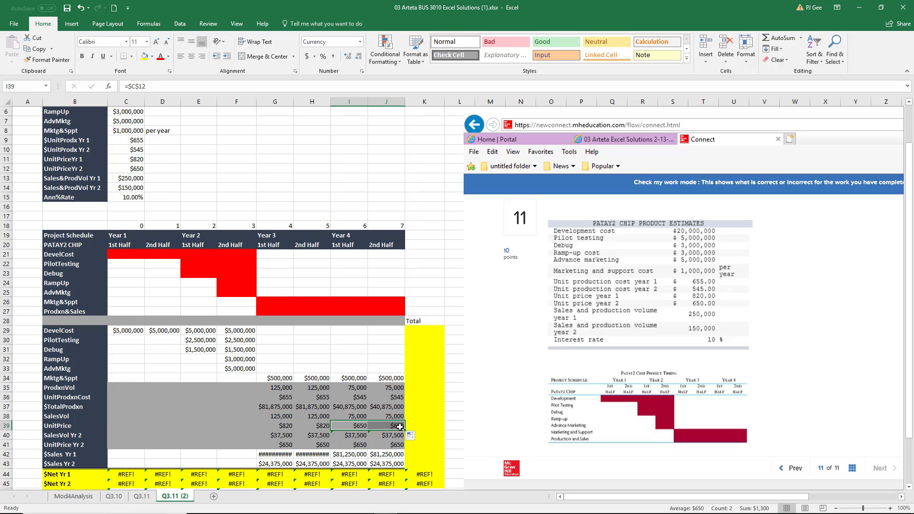
{"action": "left_click", "coordinate": [352, 426]}
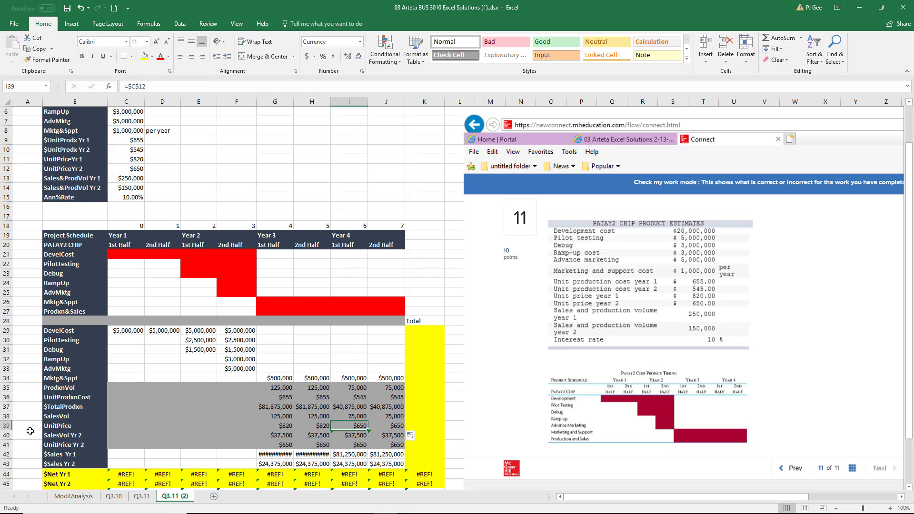
- Delete the SalesVol Yr 2 and UnitPrice Yr 2 rows together
{"action": "left_click", "coordinate": [2, 434]}
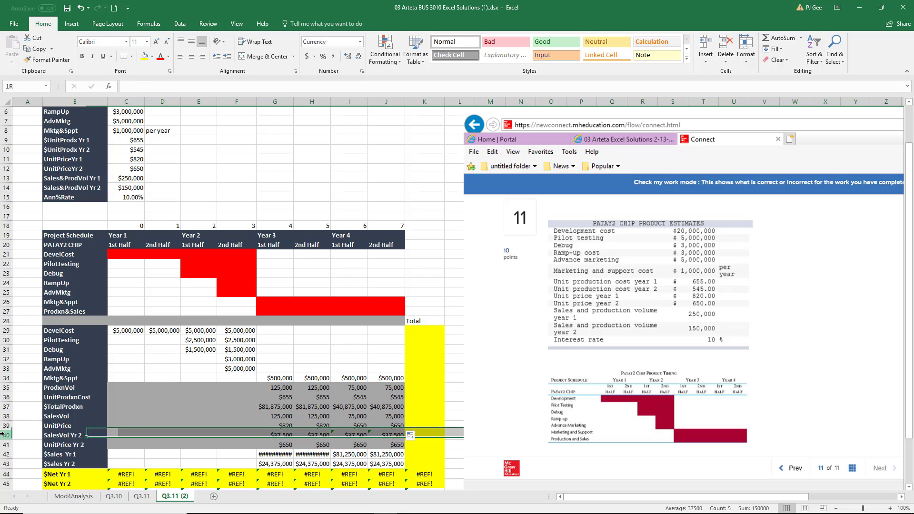
{"action": "left_click_drag", "start_coordinate": [2, 435], "coordinate": [3, 444]}
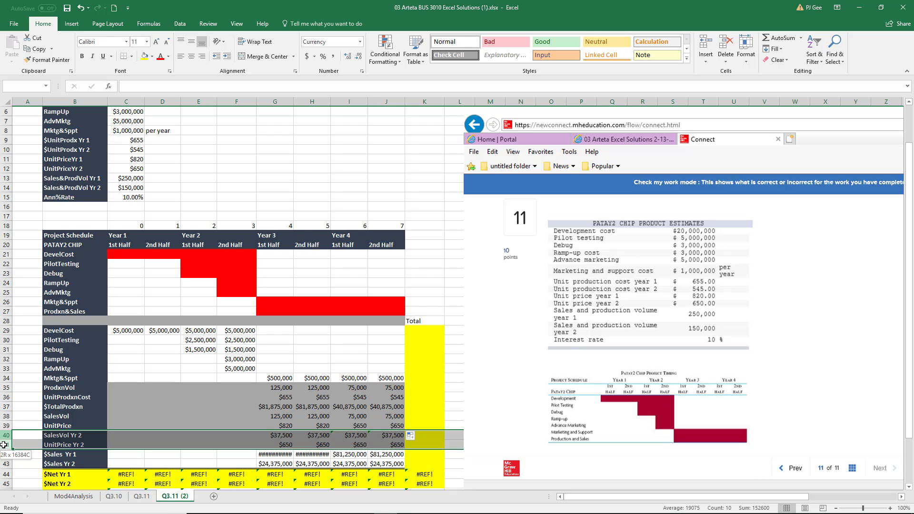
{"action": "left_click_drag", "start_coordinate": [3, 444], "coordinate": [3, 445]}
{"action": "right_click", "coordinate": [3, 444]}
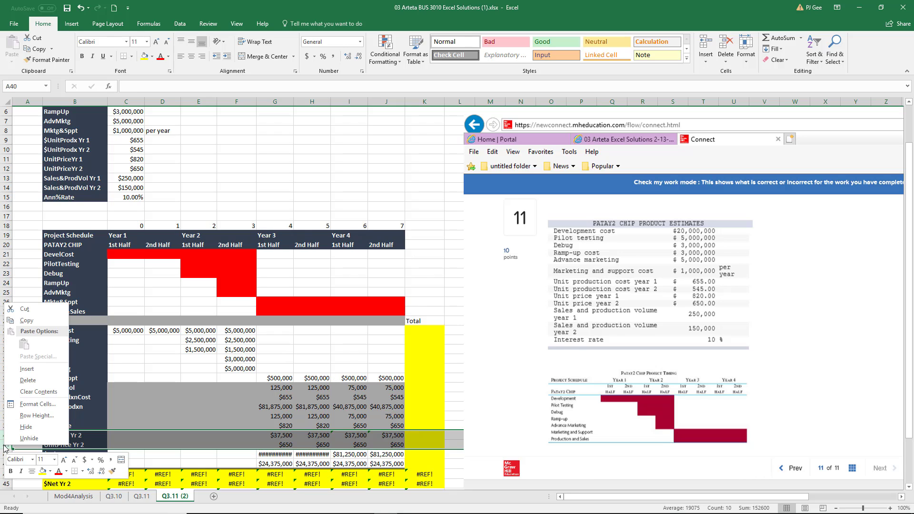
{"action": "left_click", "coordinate": [27, 380]}
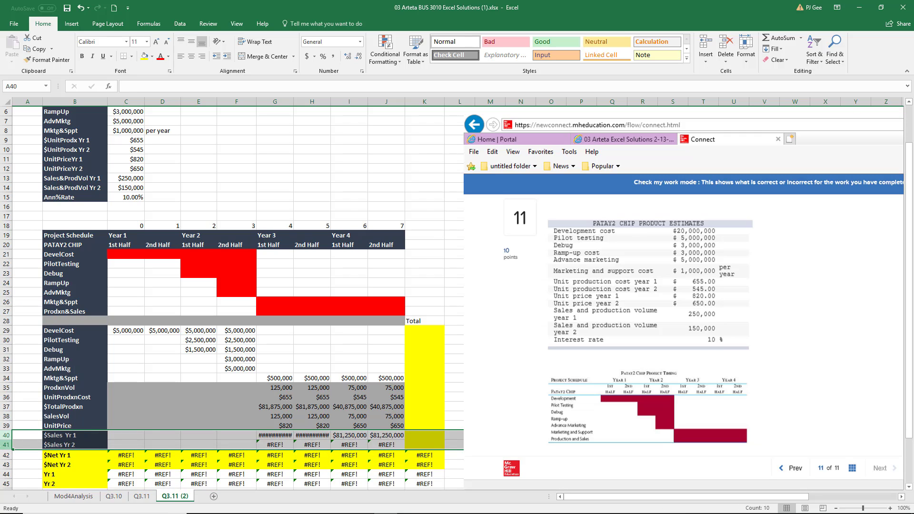
- Delete the $Sales Yr 2 row and shorten the row 40 label in B40 to $Sales
{"action": "left_click", "coordinate": [5, 444]}
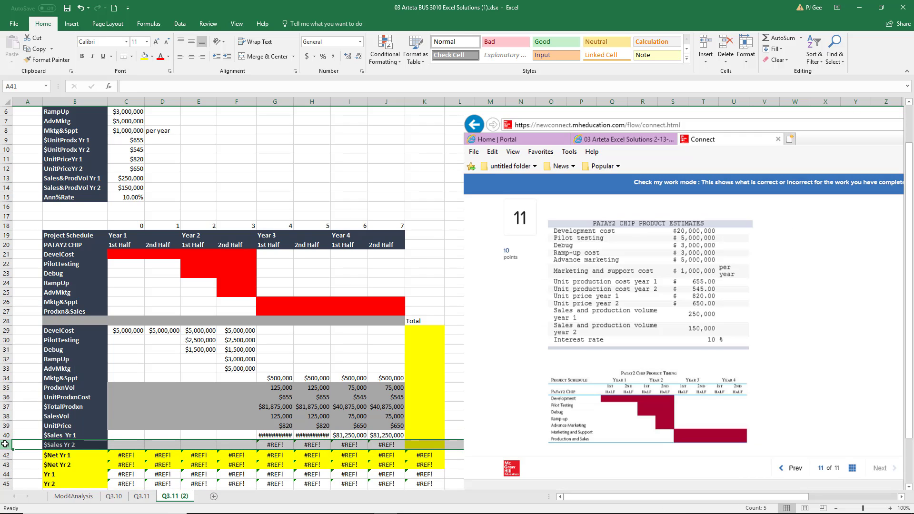
{"action": "right_click", "coordinate": [4, 444]}
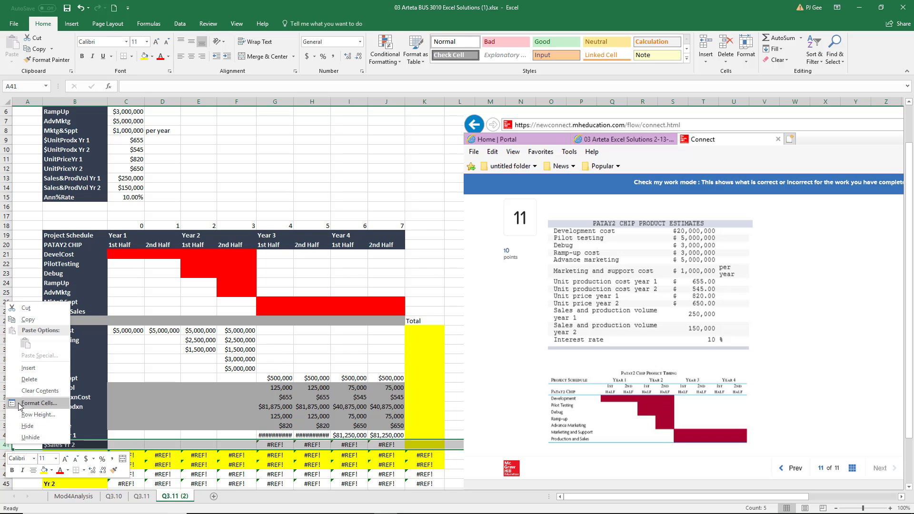
{"action": "left_click", "coordinate": [42, 380]}
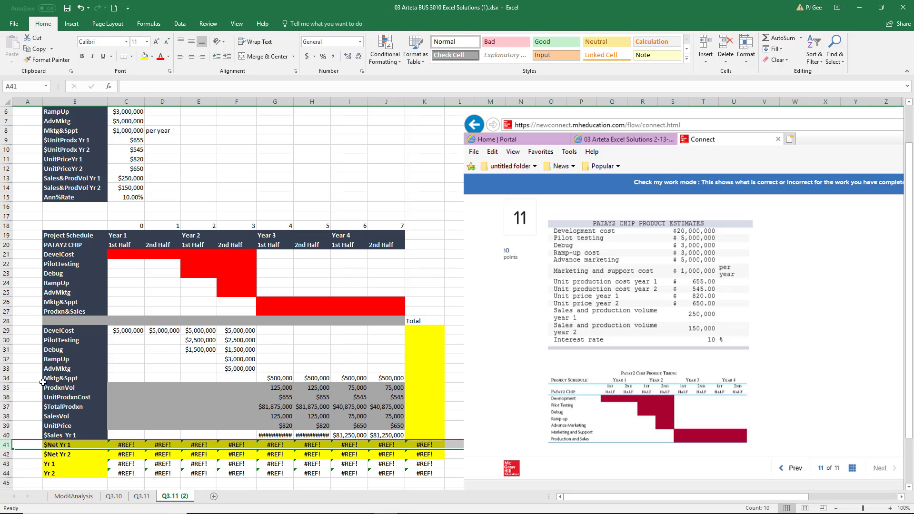
{"action": "double_click", "coordinate": [89, 434]}
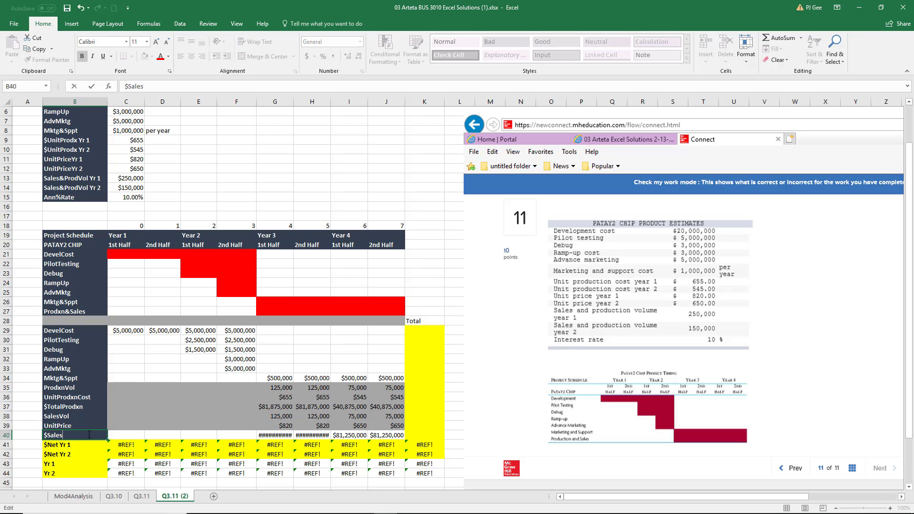
{"action": "key", "text": "Return"}
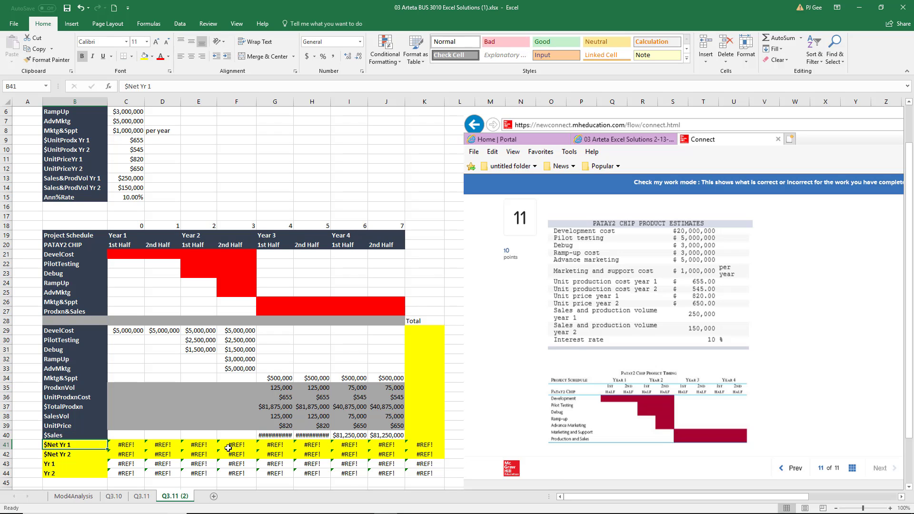
- Replace the Year 3 first-half sales formula in G40 with =G38*G39, multiplying SalesVol by UnitPrice
{"action": "left_click", "coordinate": [289, 435]}
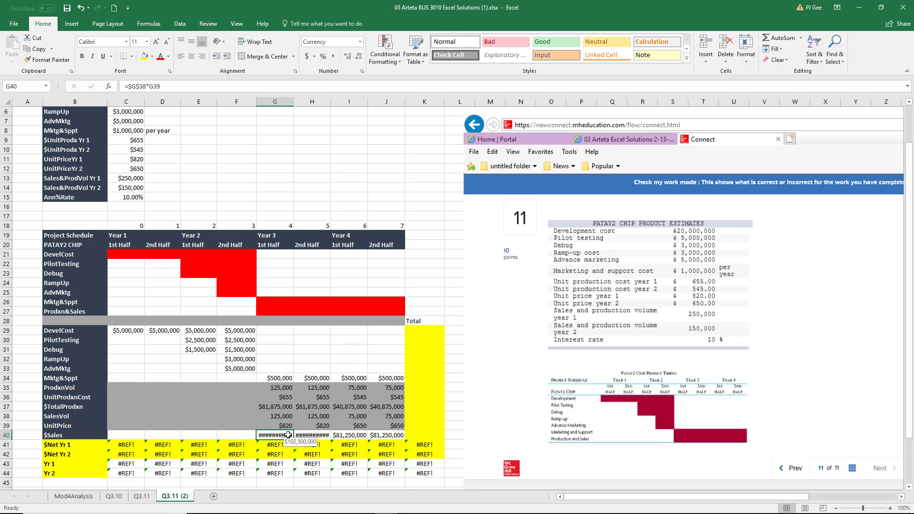
{"action": "type", "text": "="}
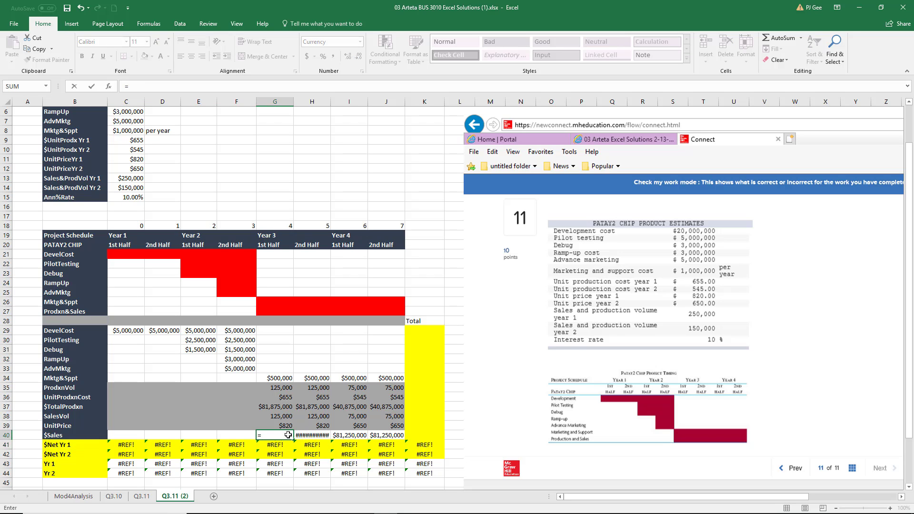
{"action": "left_click", "coordinate": [280, 418]}
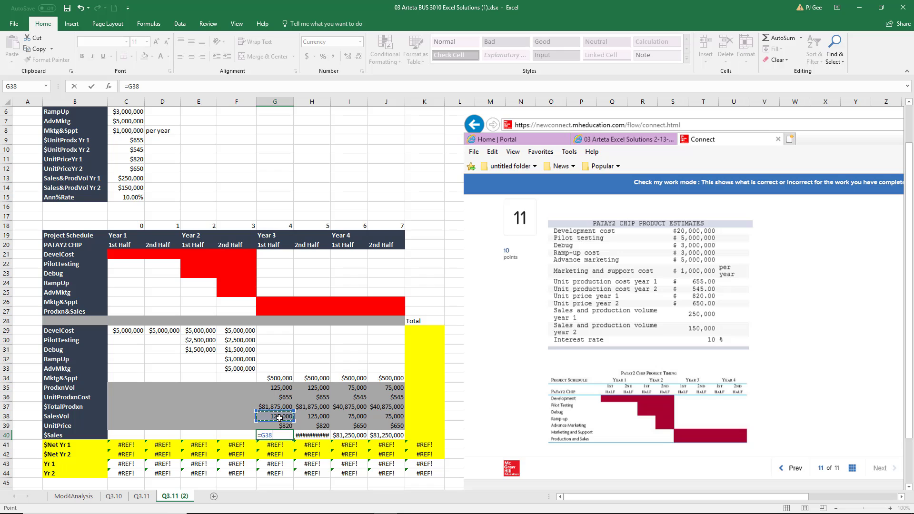
{"action": "type", "text": "*"}
{"action": "left_click", "coordinate": [280, 425]}
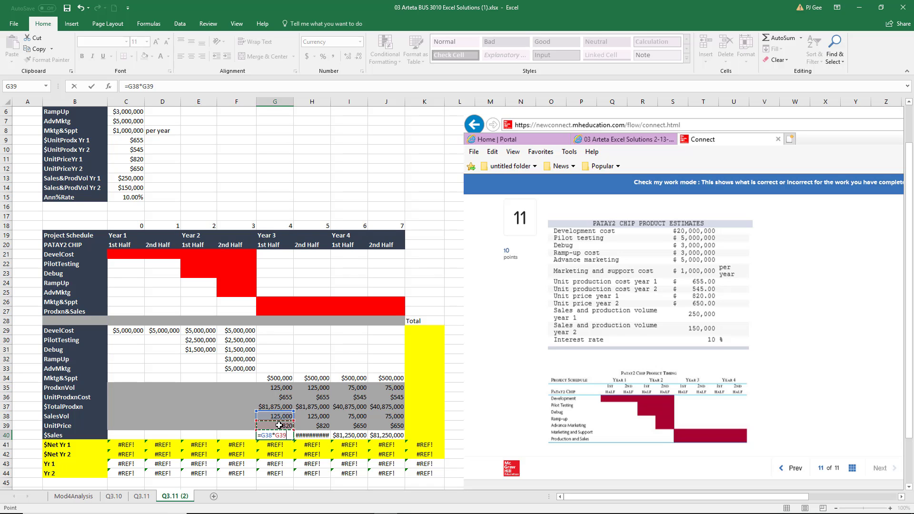
{"action": "key", "text": "Return"}
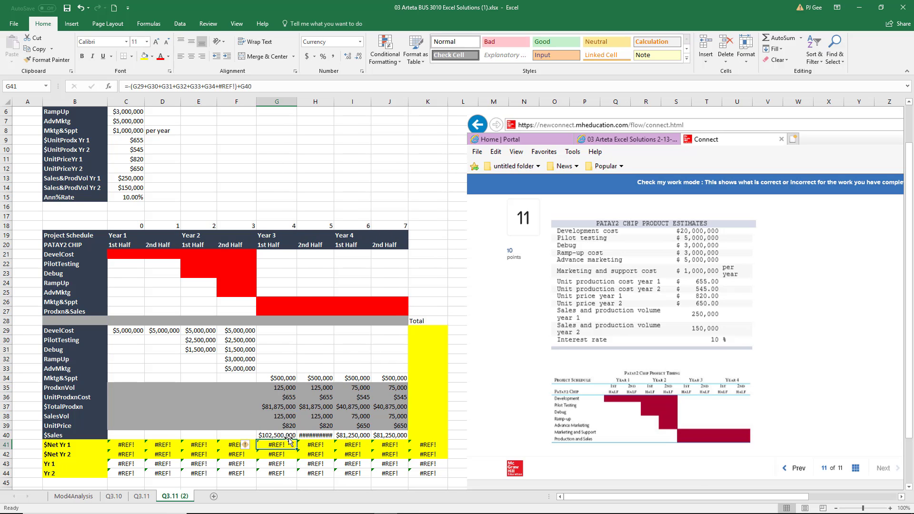
- Fill the G40 sales formula across H40:J40 and widen column H to fit its values
{"action": "left_click", "coordinate": [291, 436]}
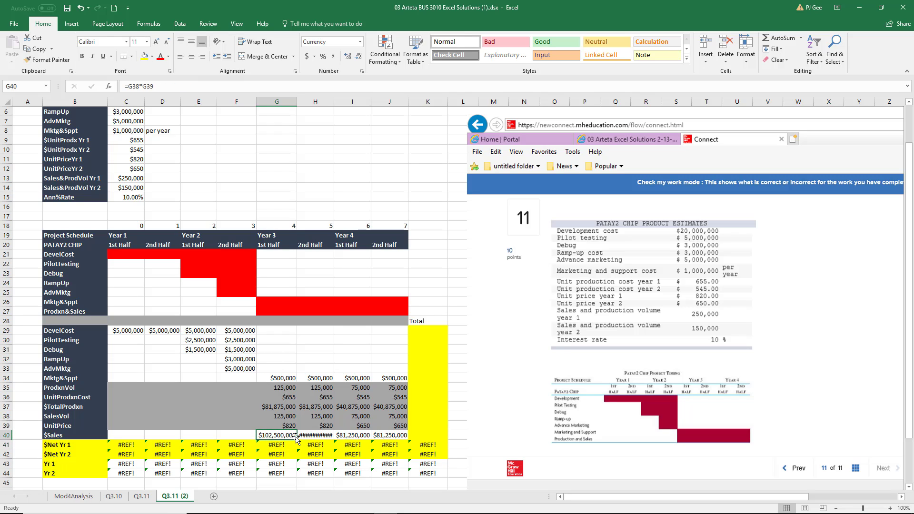
{"action": "left_click_drag", "start_coordinate": [296, 438], "coordinate": [400, 442]}
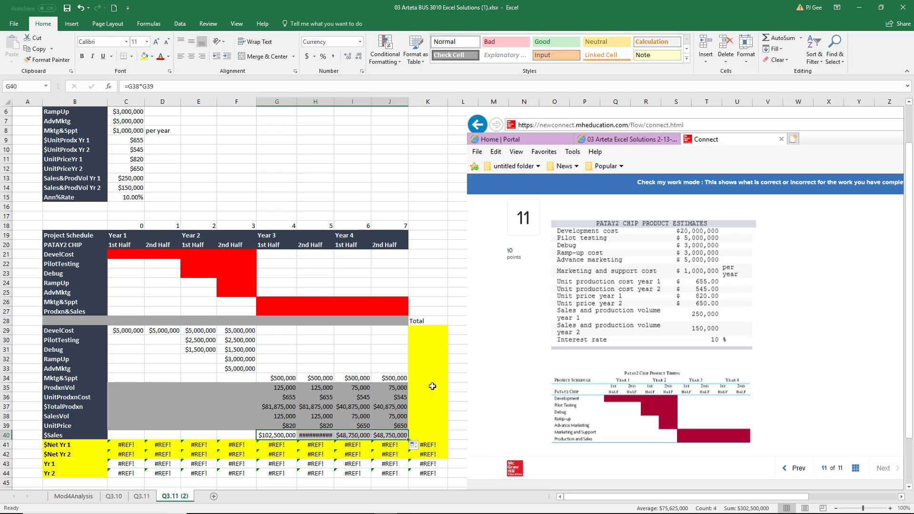
{"action": "double_click", "coordinate": [334, 99]}
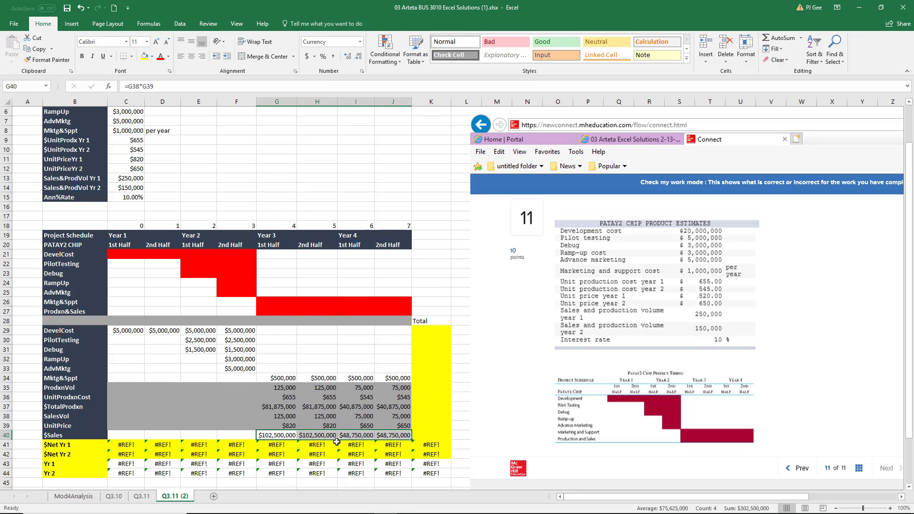
{"action": "left_click", "coordinate": [495, 400]}
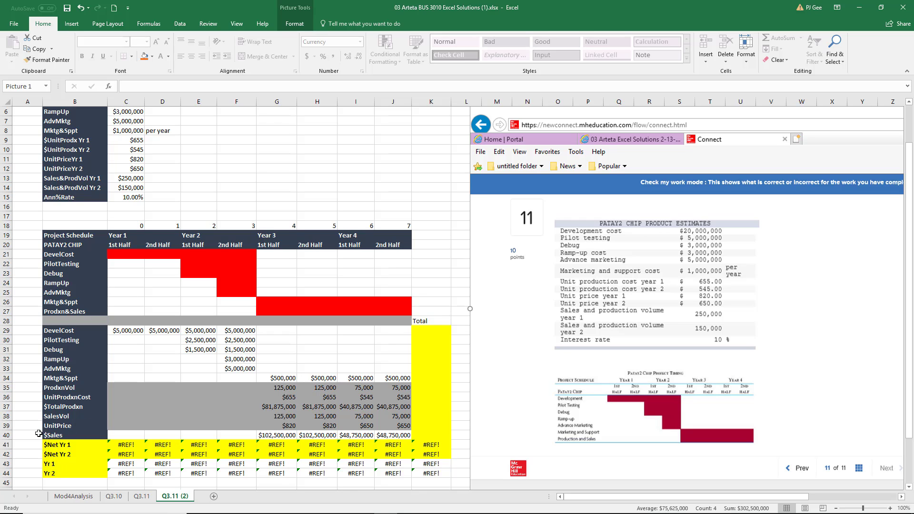
- Apply a bottom double border to the $Sales row cells C40:K40
{"action": "left_click_drag", "start_coordinate": [124, 435], "coordinate": [429, 433]}
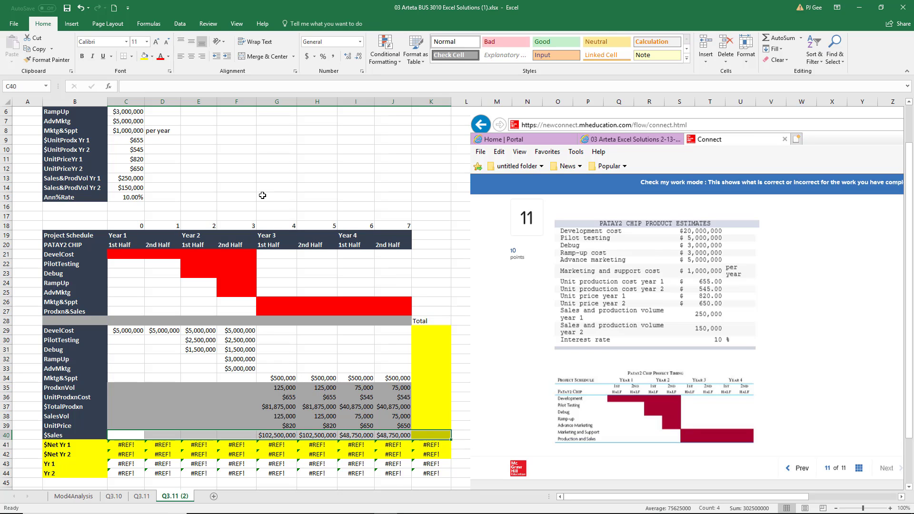
{"action": "left_click", "coordinate": [133, 56]}
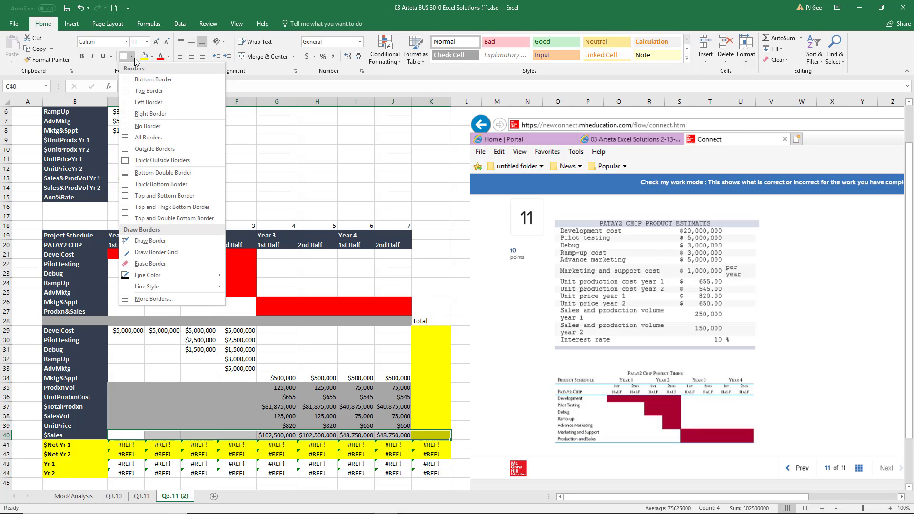
{"action": "left_click", "coordinate": [147, 174]}
{"action": "left_click", "coordinate": [354, 360]}
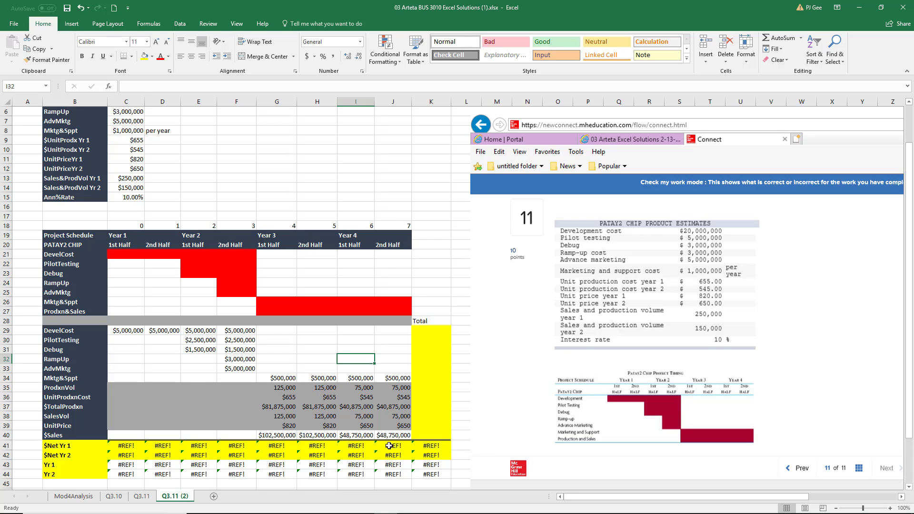
- Shorten the $Net Yr 1 label in B41 to $Net
{"action": "double_click", "coordinate": [80, 446]}
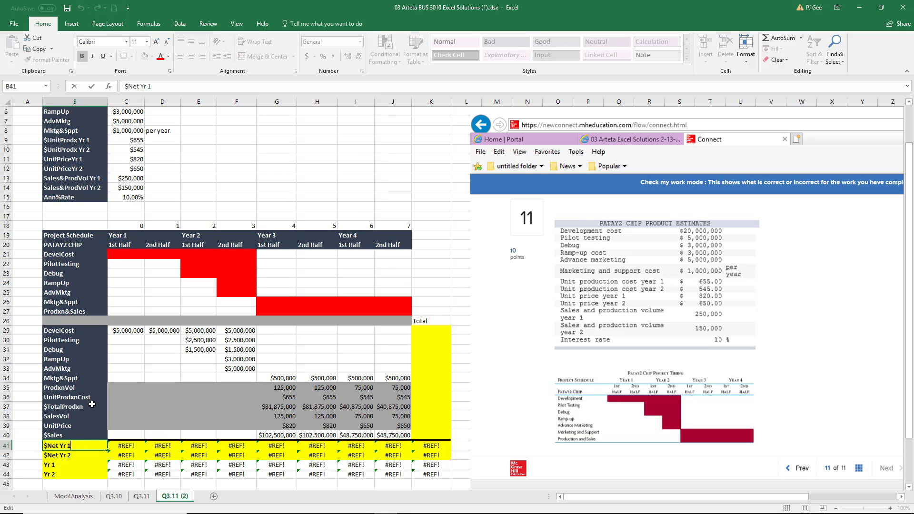
{"action": "key", "text": "BackSpace"}
{"action": "key", "text": "BackSpace"}
{"action": "key", "text": "BackSpace"}
{"action": "key", "text": "BackSpace"}
{"action": "key", "text": "BackSpace"}
- Delete rows 42 and 43, which hold the $Net Yr 2 and Yr 1 values
{"action": "left_click", "coordinate": [5, 455]}
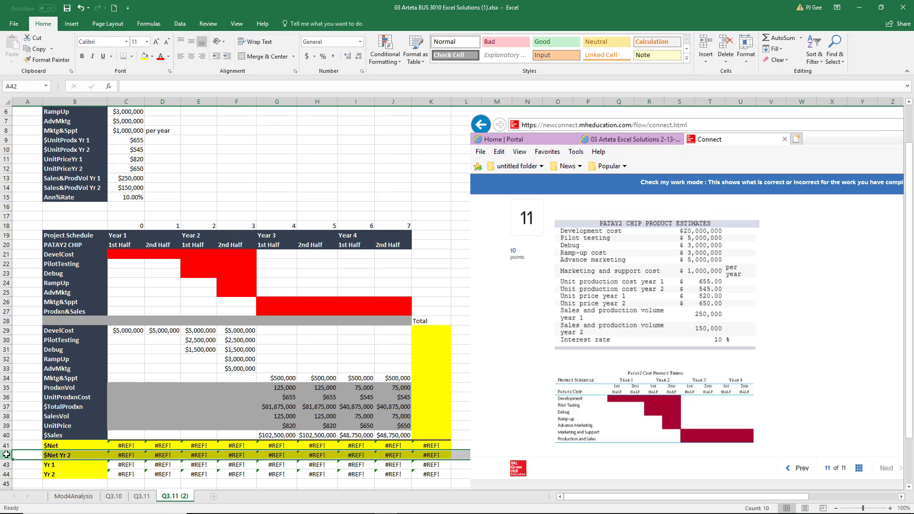
{"action": "left_click_drag", "start_coordinate": [6, 455], "coordinate": [4, 464]}
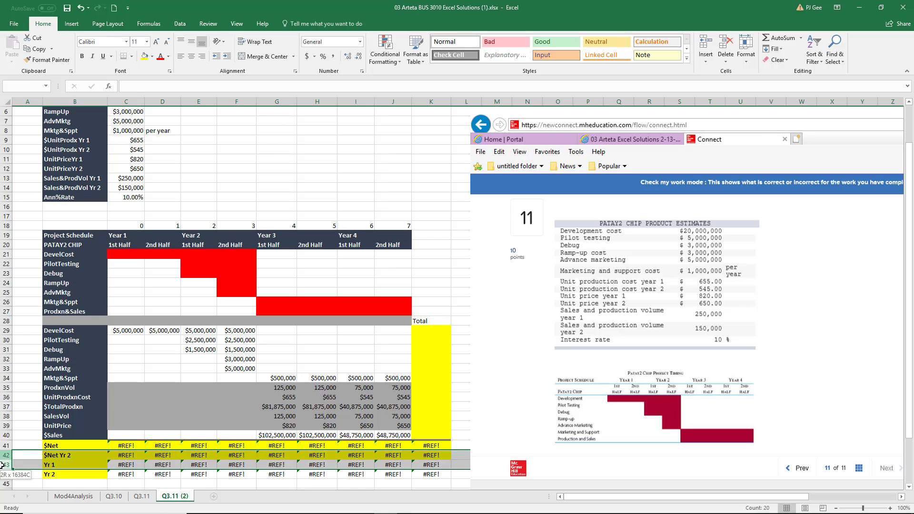
{"action": "right_click", "coordinate": [4, 464]}
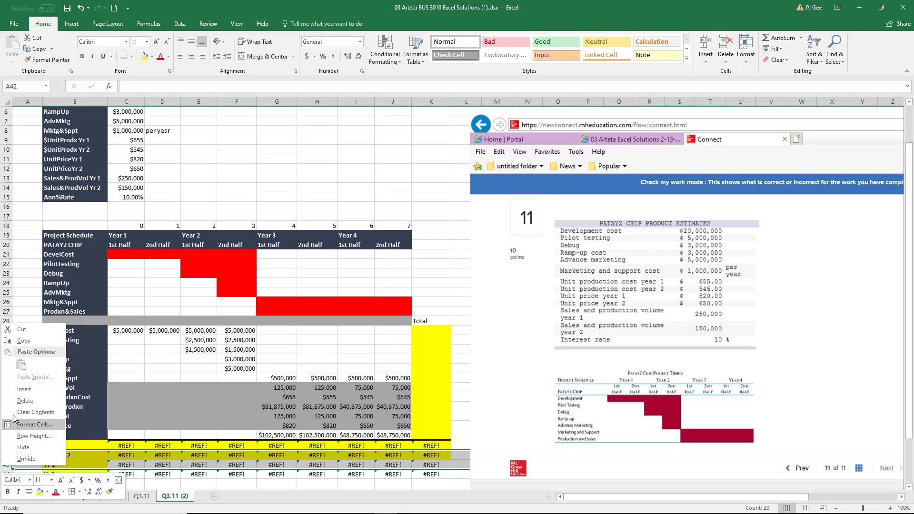
{"action": "left_click", "coordinate": [25, 400]}
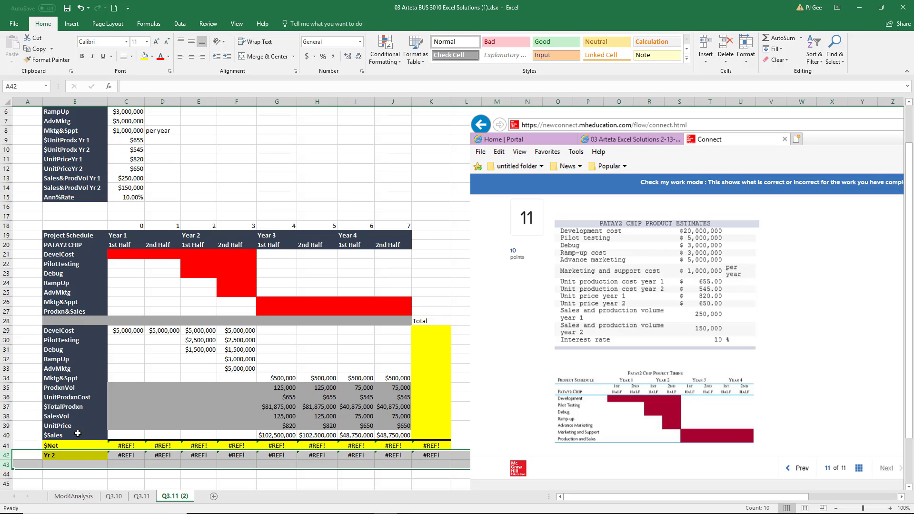
- Prefix the Yr 2 label in B42 with PV so that it reads PV Yr 2
{"action": "double_click", "coordinate": [84, 455]}
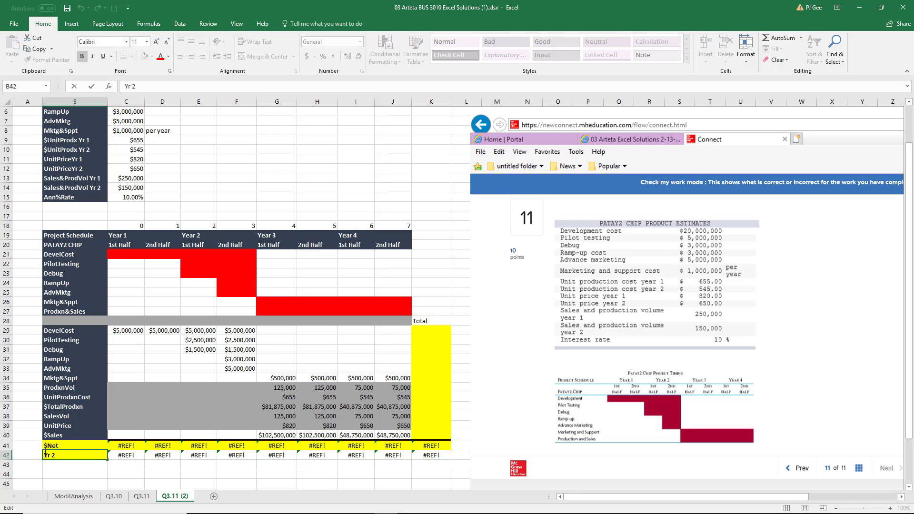
{"action": "type", "text": "PV"}
{"action": "key", "text": "alt+Tab"}
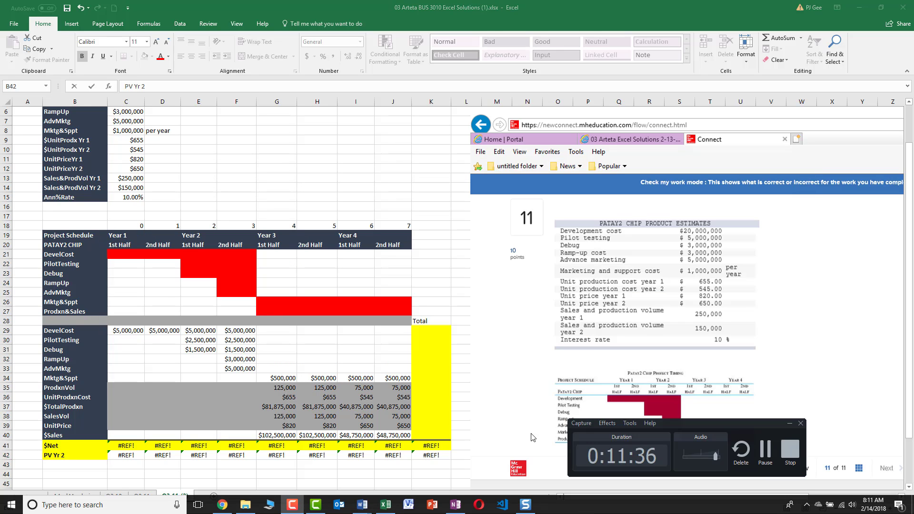
{"action": "key", "text": "alt+Tab"}
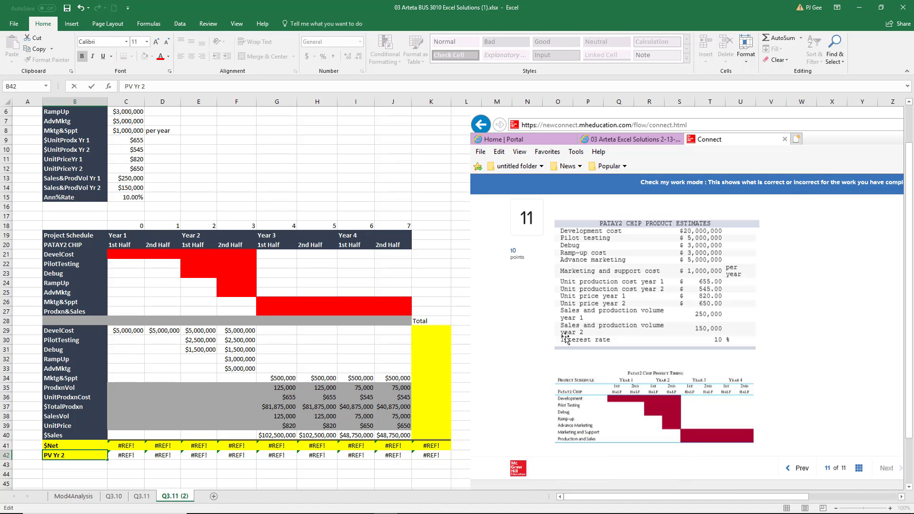
{"action": "left_click", "coordinate": [129, 446]}
{"action": "type", "text": "="}
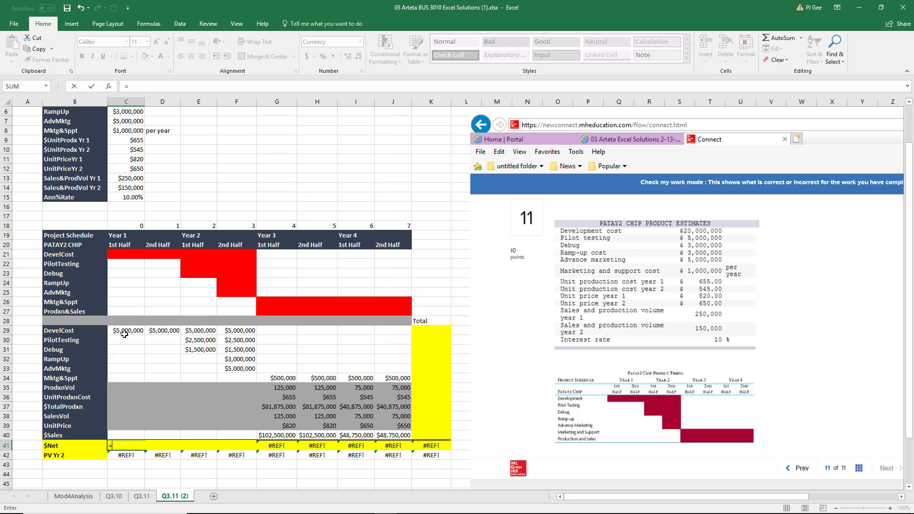
{"action": "key", "text": "Escape"}
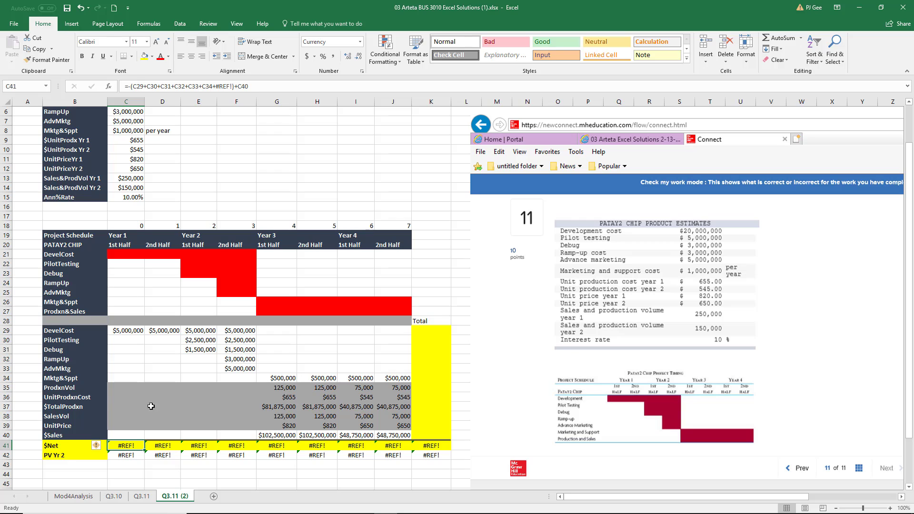
- Remove the gray fill from the $TotalProdxn row cells C37:J37
{"action": "left_click_drag", "start_coordinate": [114, 407], "coordinate": [390, 407]}
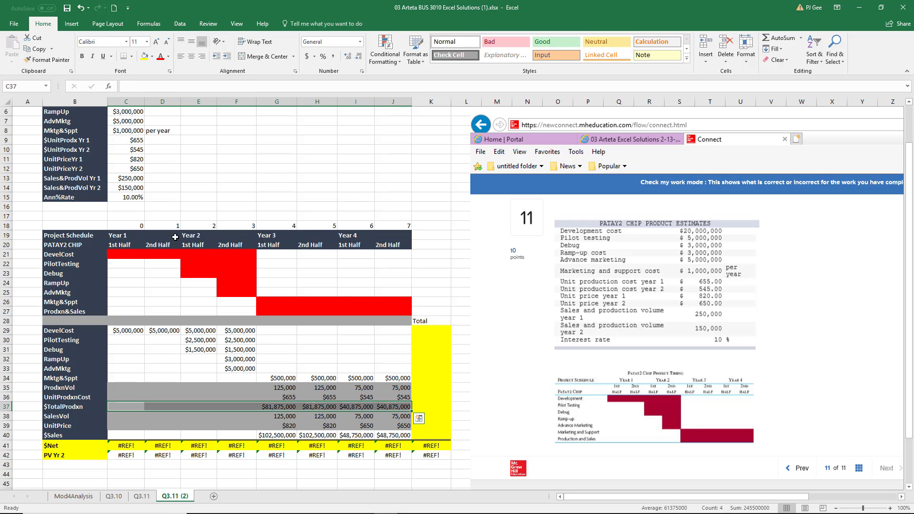
{"action": "left_click", "coordinate": [153, 57]}
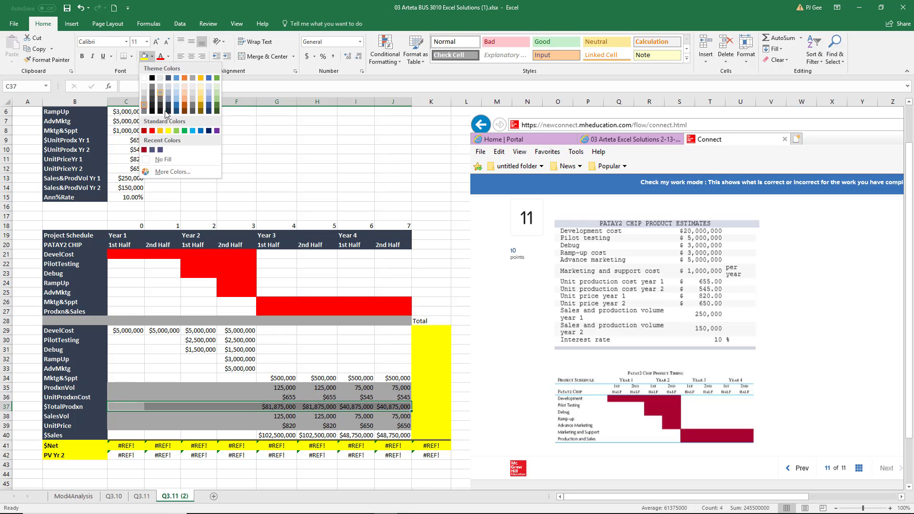
{"action": "left_click", "coordinate": [172, 160]}
{"action": "left_click", "coordinate": [205, 348]}
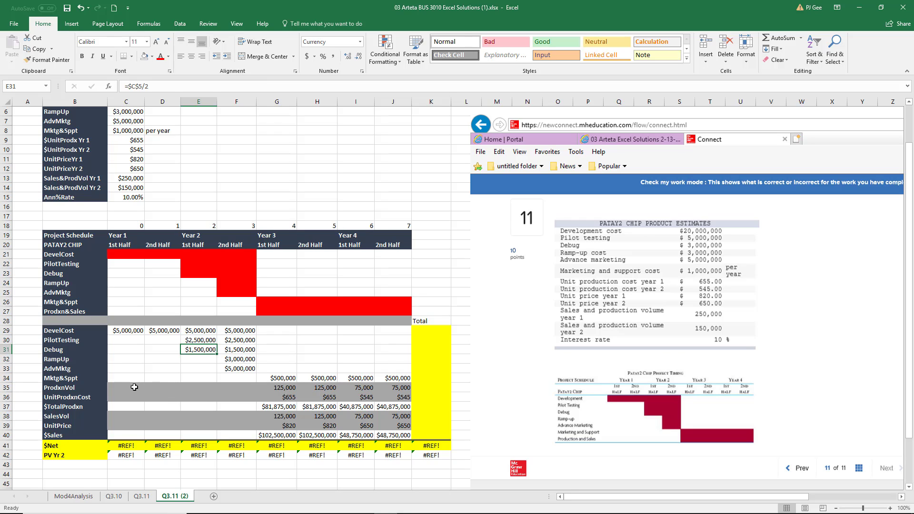
- Begin replacing the Year 1 first-half net formula in C41 with the negated cost sum =-(C29+C30+C32++C33+C34+C37)
{"action": "left_click", "coordinate": [136, 445]}
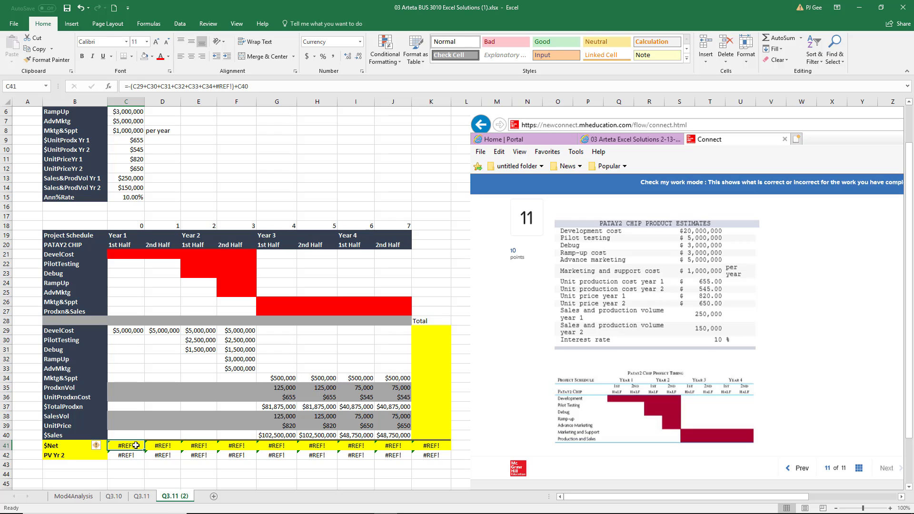
{"action": "type", "text": "="}
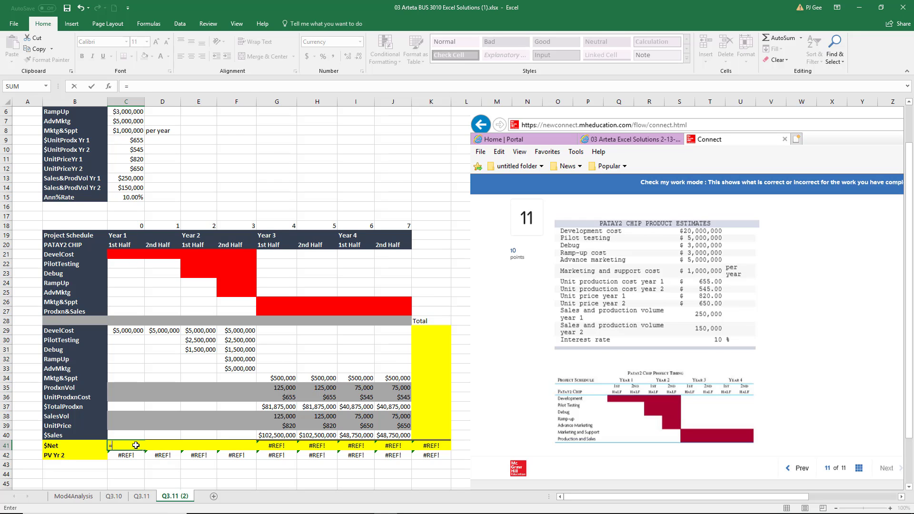
{"action": "type", "text": "-("}
{"action": "left_click", "coordinate": [128, 331]}
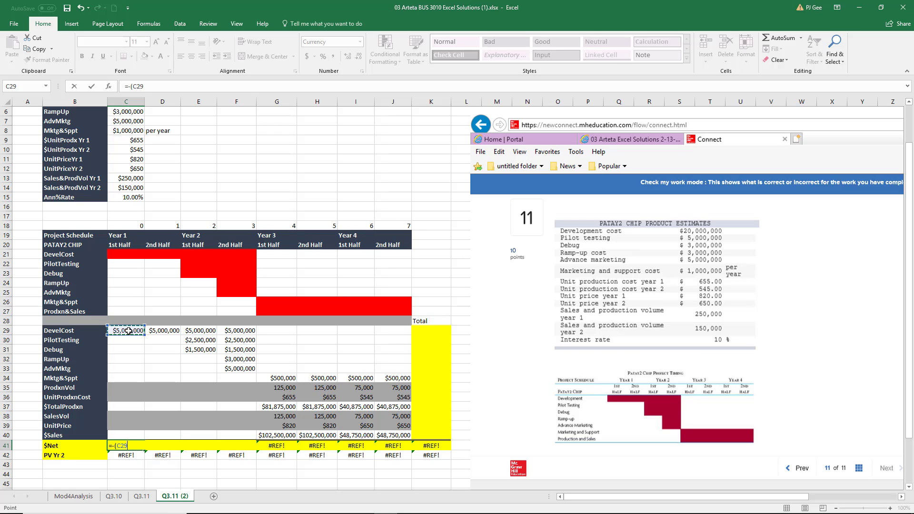
{"action": "type", "text": "+"}
{"action": "left_click", "coordinate": [125, 342]}
{"action": "type", "text": "+"}
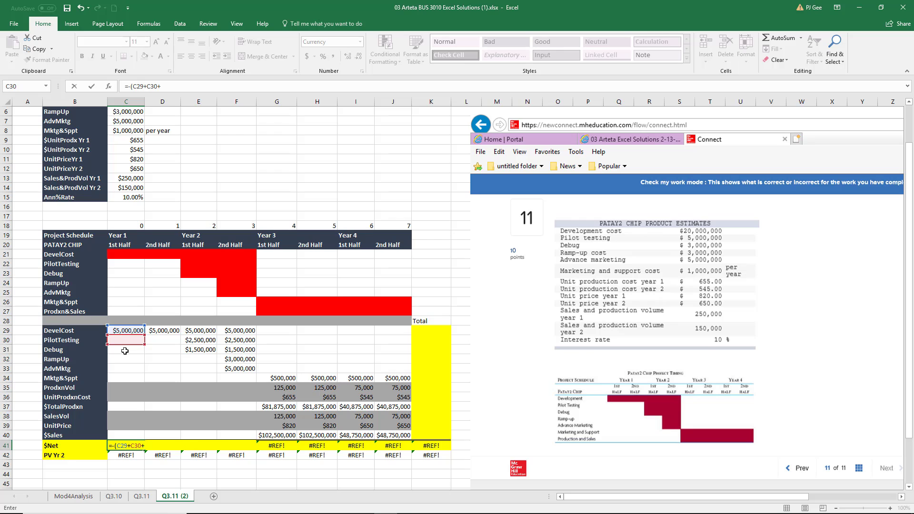
{"action": "left_click", "coordinate": [125, 351]}
{"action": "type", "text": "+"}
{"action": "left_click", "coordinate": [125, 360]}
{"action": "type", "text": "++"}
{"action": "left_click", "coordinate": [123, 369]}
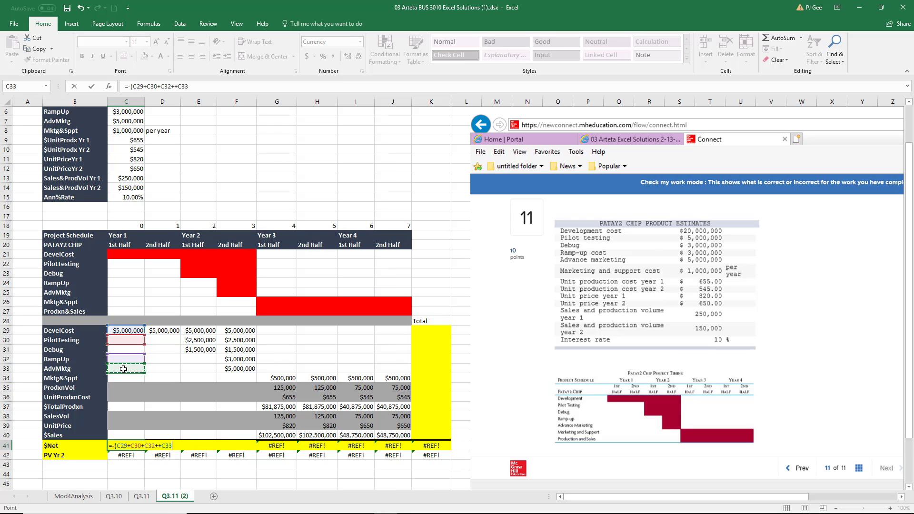
{"action": "type", "text": "+"}
{"action": "left_click", "coordinate": [121, 380]}
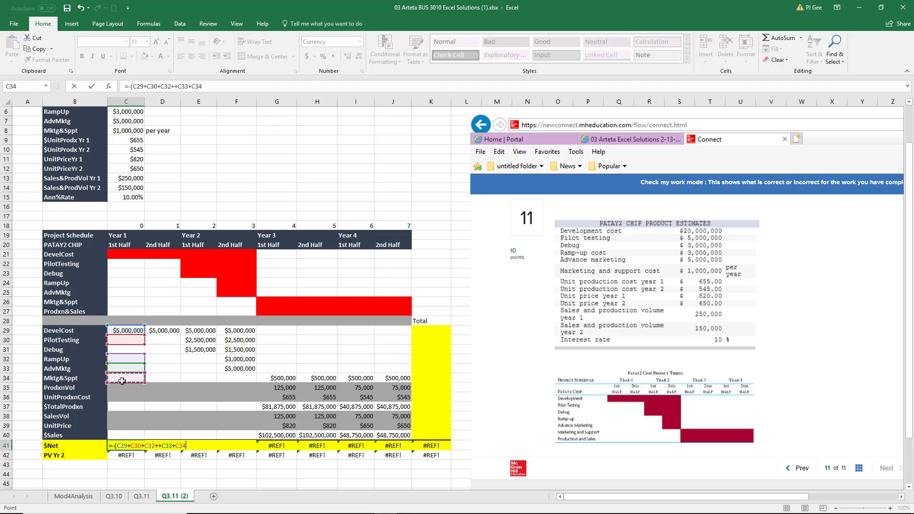
{"action": "type", "text": "+"}
{"action": "left_click", "coordinate": [121, 407]}
{"action": "type", "text": ")"}
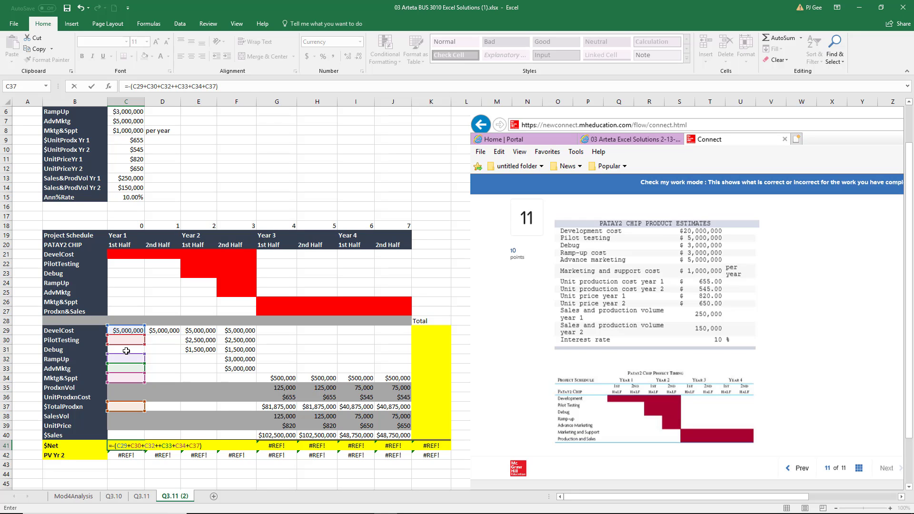
- Insert the Debug cost C31 into the C41 cost sum and add $Sales with +C40 to complete the net formula
{"action": "left_click", "coordinate": [144, 445]}
{"action": "type", "text": "c31+"}
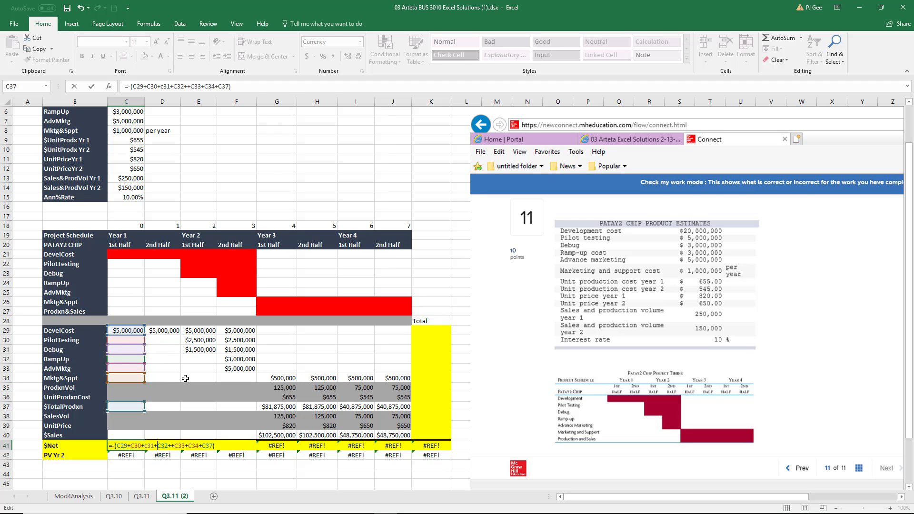
{"action": "left_click", "coordinate": [226, 447]}
{"action": "type", "text": "+"}
{"action": "left_click", "coordinate": [132, 433]}
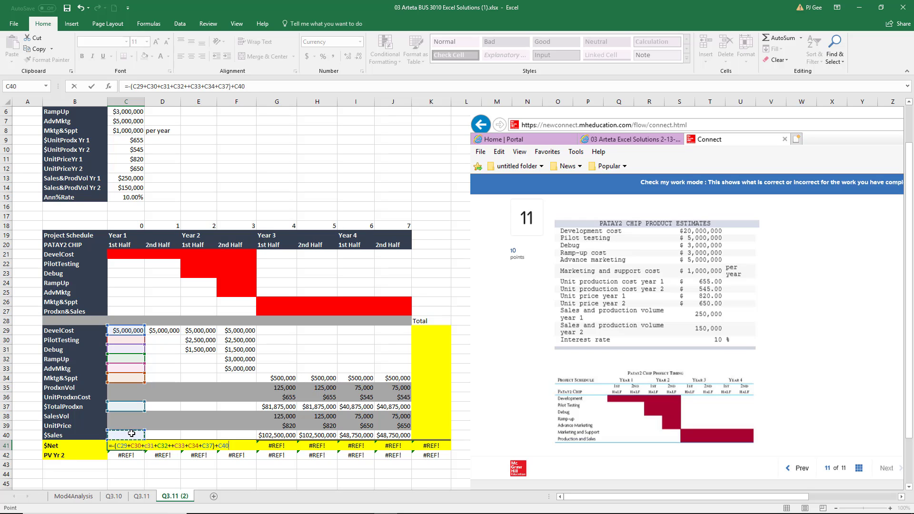
{"action": "key", "text": "Return"}
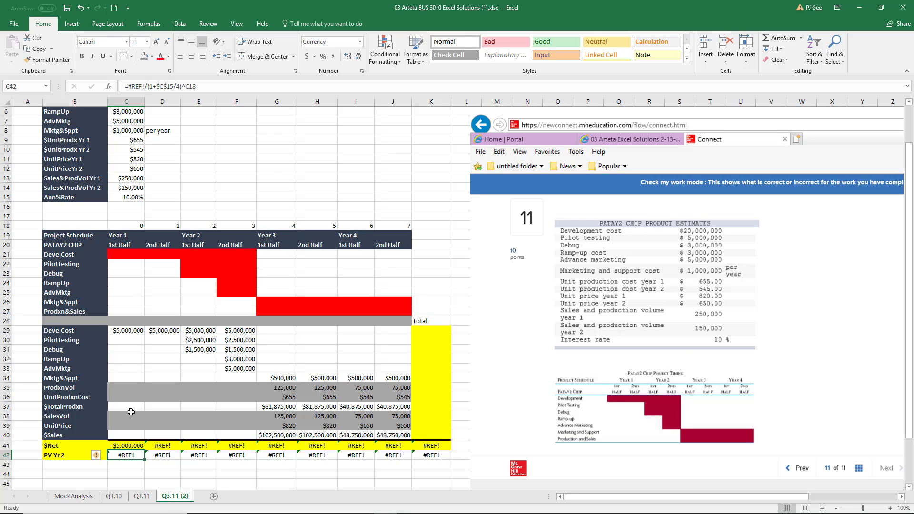
- Fill the C41 net formula across D41:J41
{"action": "left_click", "coordinate": [131, 446]}
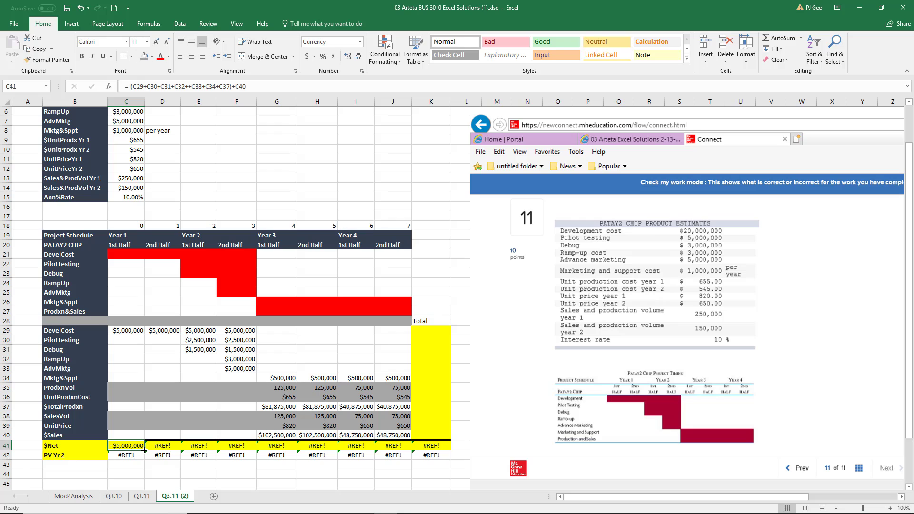
{"action": "left_click_drag", "start_coordinate": [144, 450], "coordinate": [401, 454]}
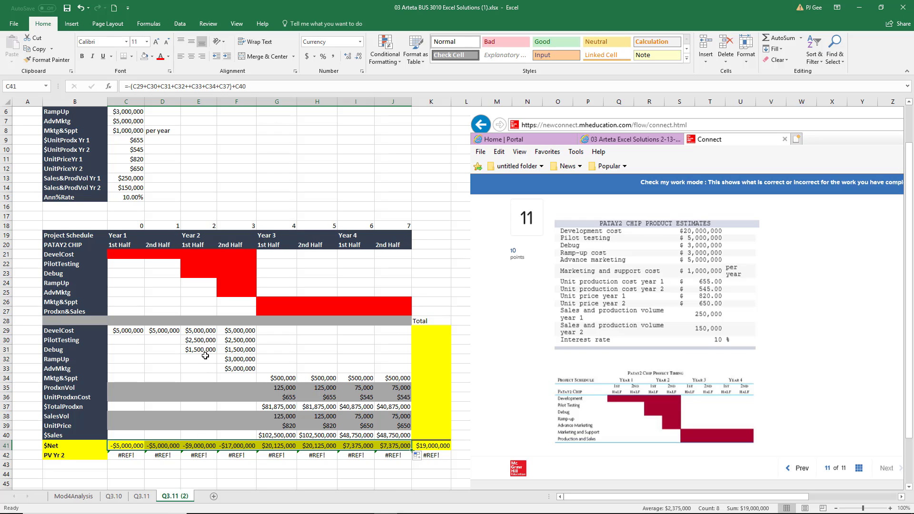
{"action": "left_click", "coordinate": [238, 446]}
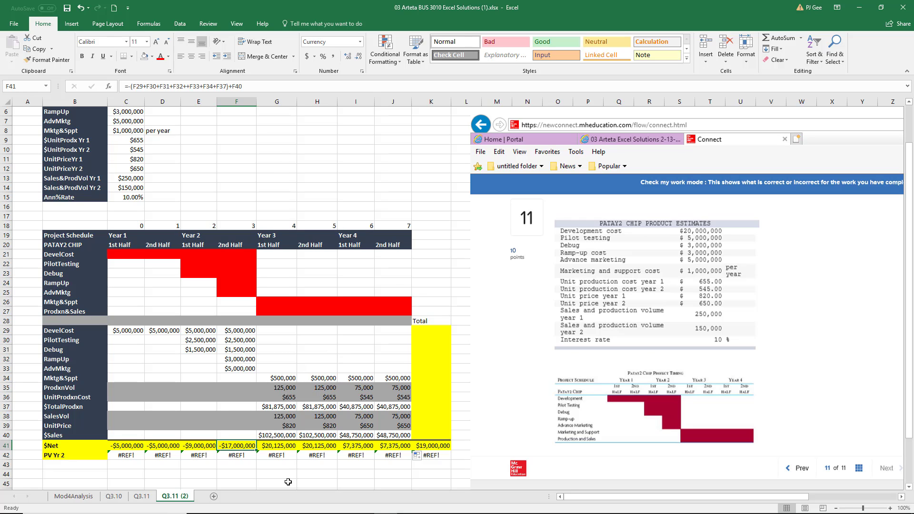
- Check the $Net formulas and total in row 41, the Year 4 first-half volume, cost and price formulas, and the period number in C18
{"action": "left_click", "coordinate": [437, 446]}
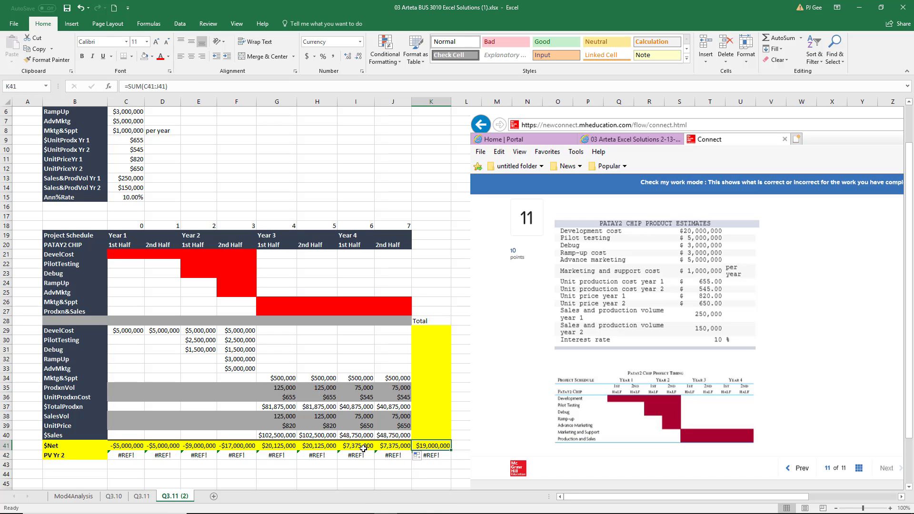
{"action": "left_click", "coordinate": [326, 447]}
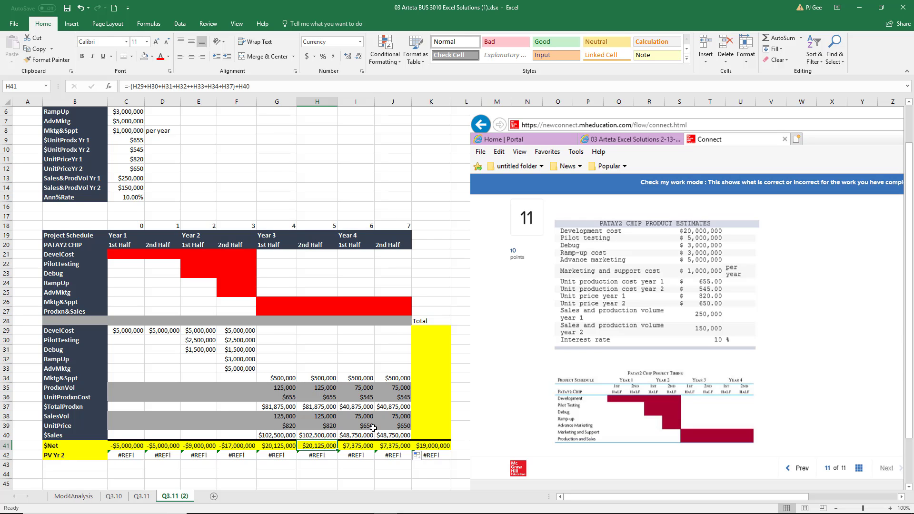
{"action": "left_click", "coordinate": [366, 397]}
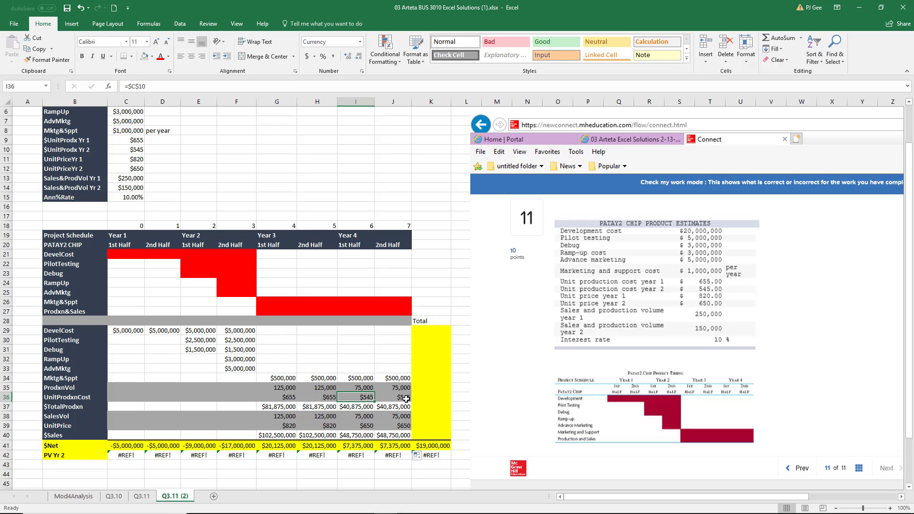
{"action": "left_click", "coordinate": [373, 426]}
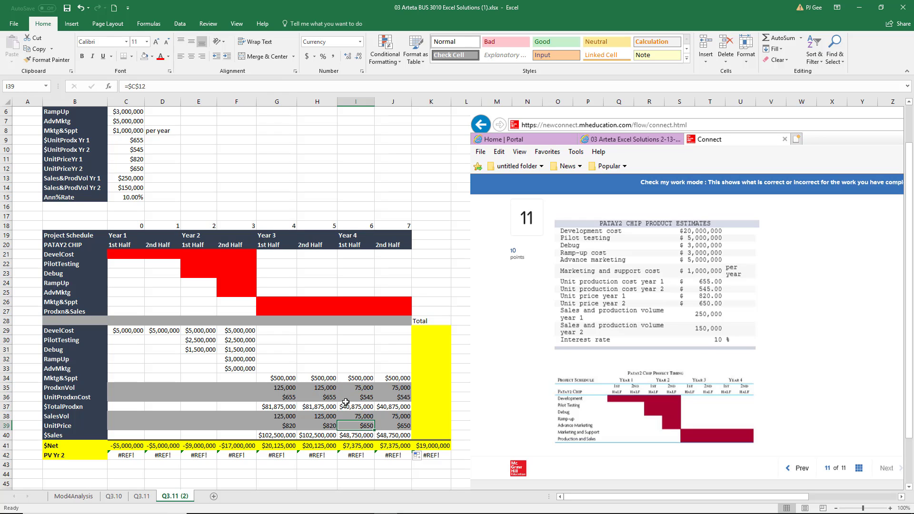
{"action": "left_click", "coordinate": [361, 388]}
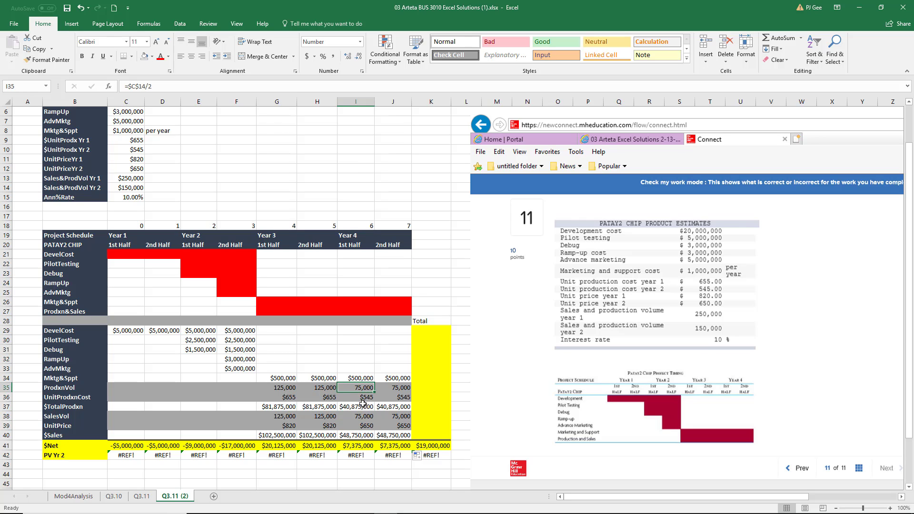
{"action": "left_click", "coordinate": [369, 417]}
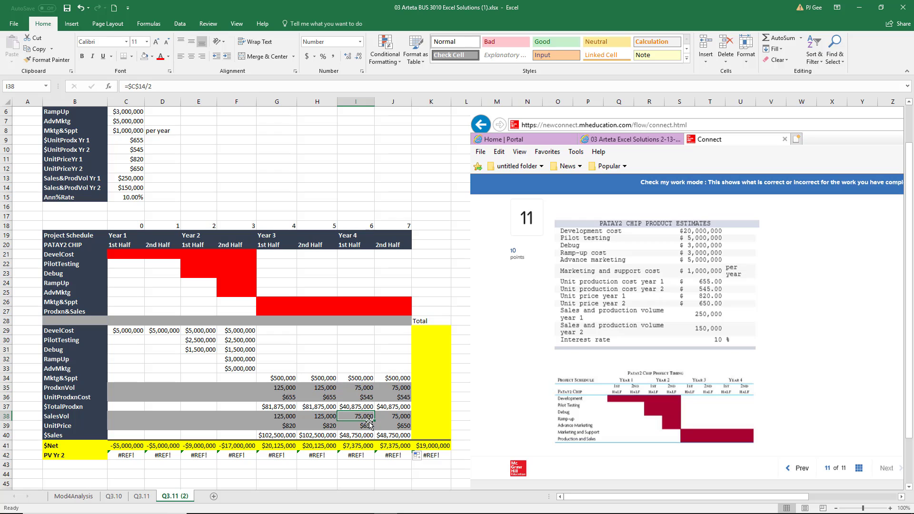
{"action": "left_click", "coordinate": [367, 446]}
{"action": "left_click", "coordinate": [399, 448]}
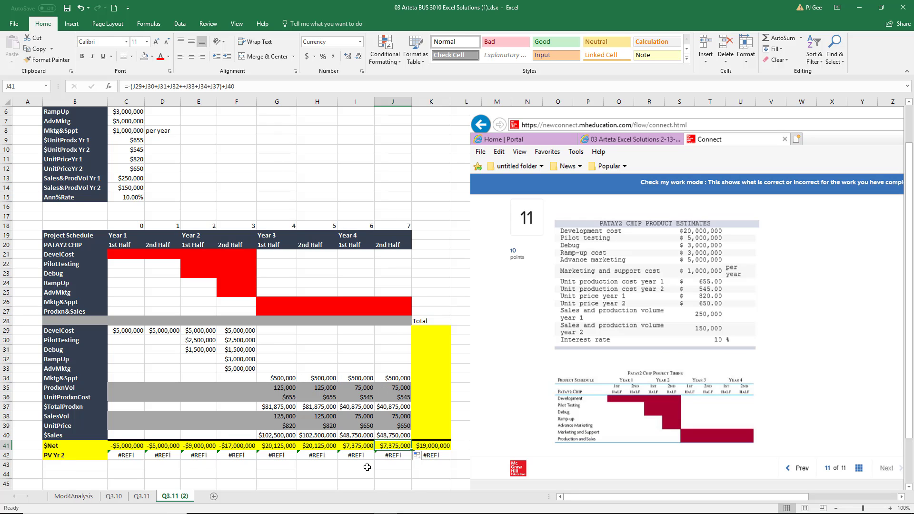
{"action": "left_click", "coordinate": [427, 446]}
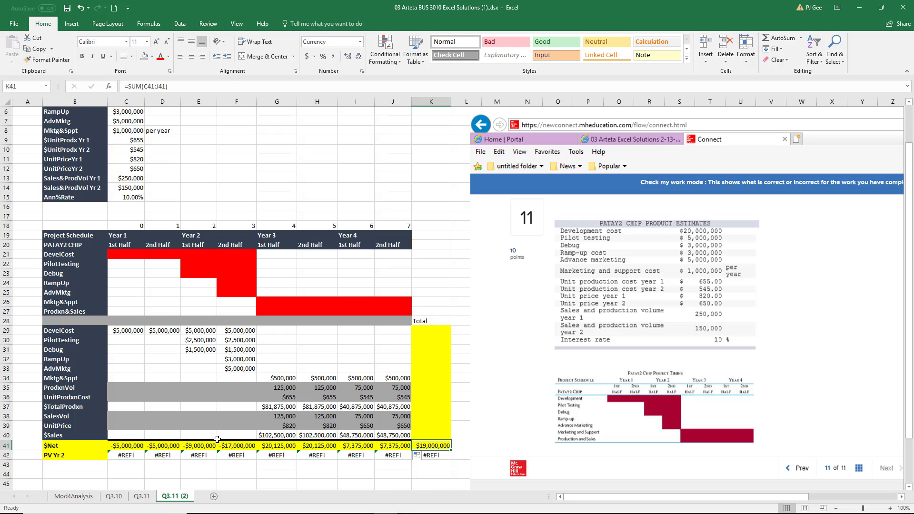
{"action": "left_click", "coordinate": [136, 294]}
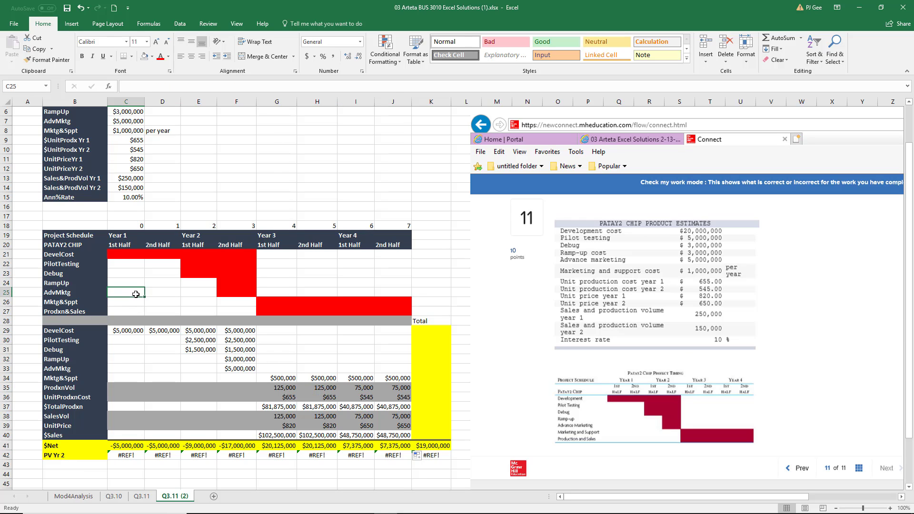
{"action": "left_click", "coordinate": [136, 226]}
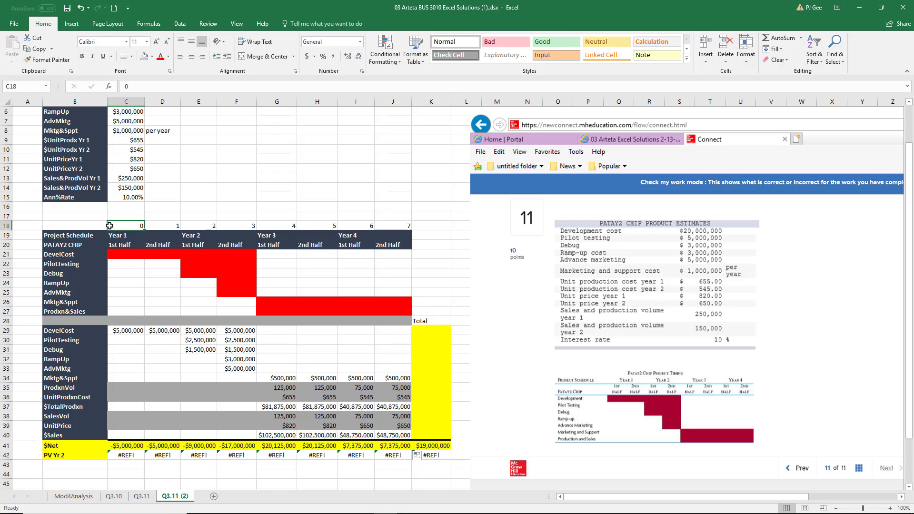
- Replace the broken reference in the PV formula in C42 with the $Net cell C41
{"action": "left_click", "coordinate": [130, 456]}
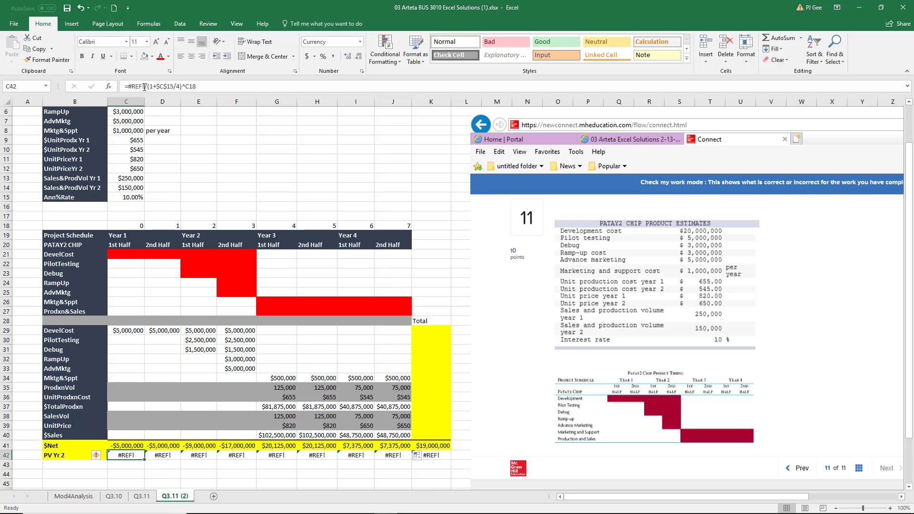
{"action": "left_click_drag", "start_coordinate": [146, 86], "coordinate": [136, 87]}
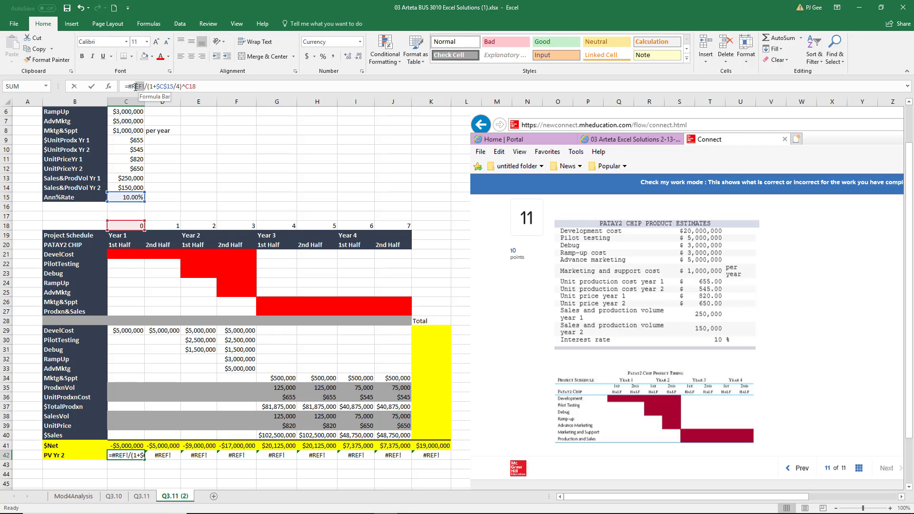
{"action": "left_click", "coordinate": [123, 445]}
{"action": "key", "text": "Return"}
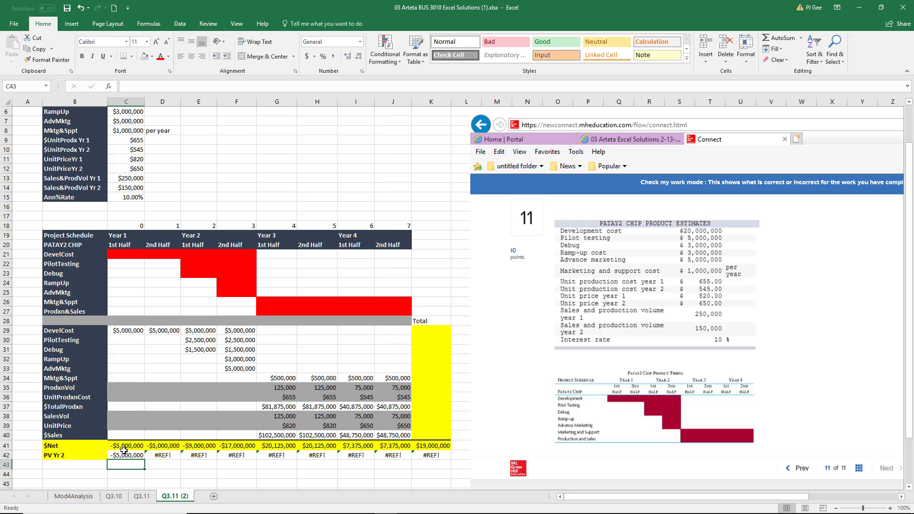
- Change the rate divisor in the C42 present value formula to 2, giving =C41/(1+$C$15/2)^C18
{"action": "left_click", "coordinate": [125, 455]}
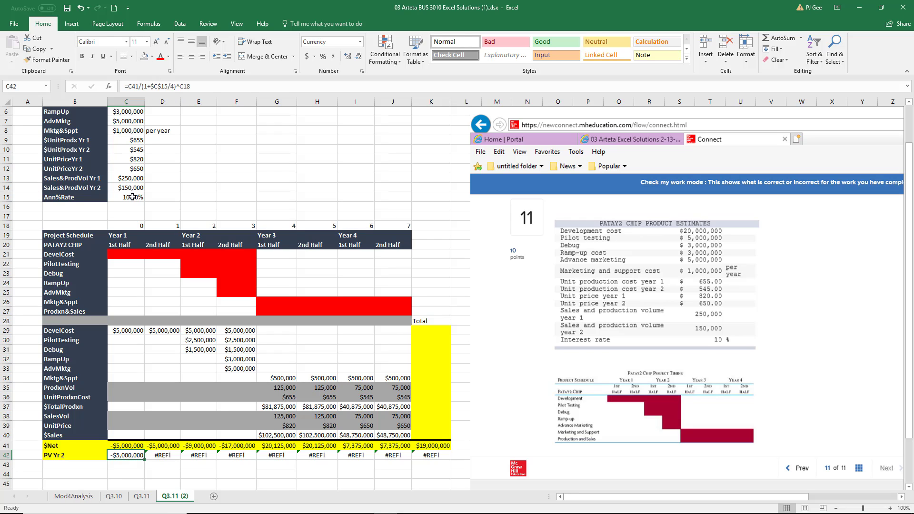
{"action": "left_click", "coordinate": [174, 86]}
{"action": "key", "text": "BackSpace"}
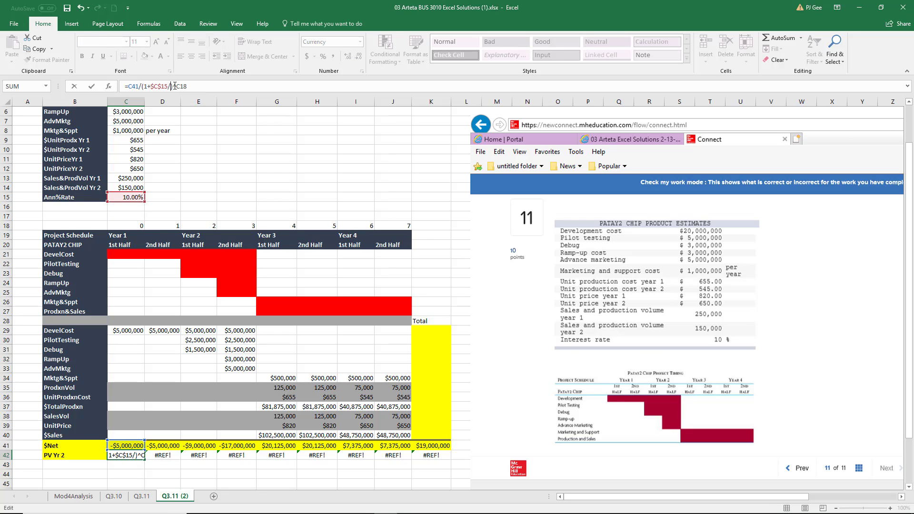
{"action": "type", "text": "2"}
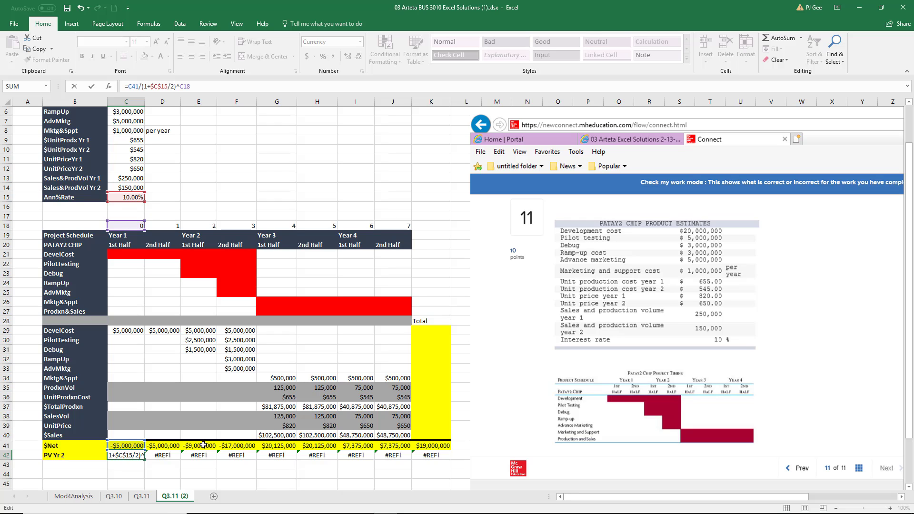
{"action": "key", "text": "Return"}
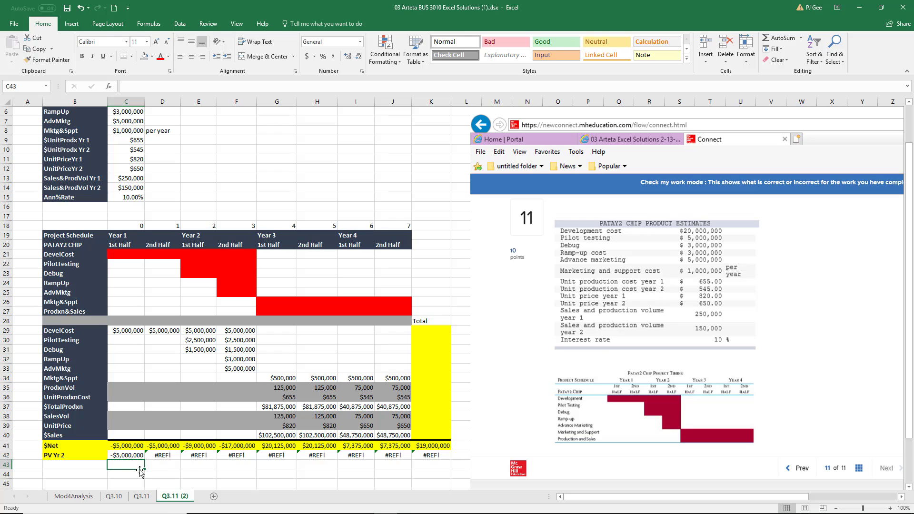
- Fill the C42 present value formula across D42:J42 and check the PV total formula in K42
{"action": "left_click", "coordinate": [127, 454]}
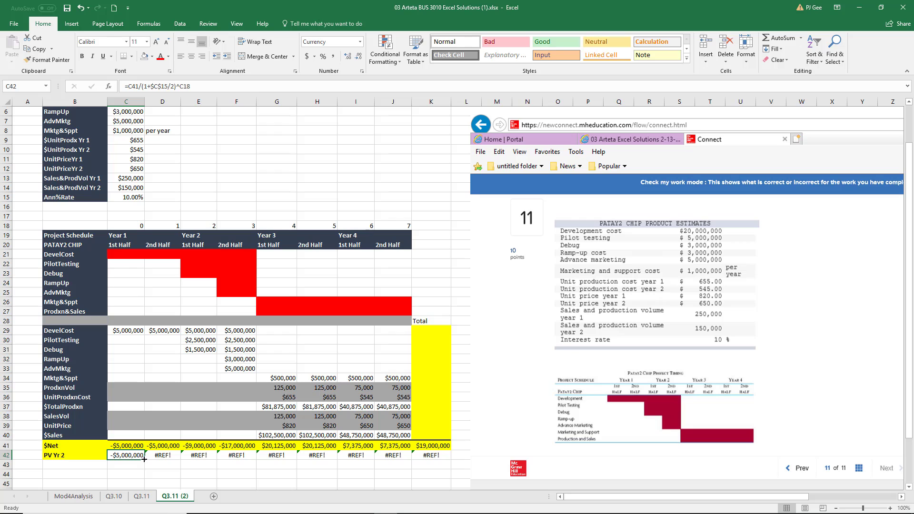
{"action": "left_click_drag", "start_coordinate": [144, 459], "coordinate": [399, 471]}
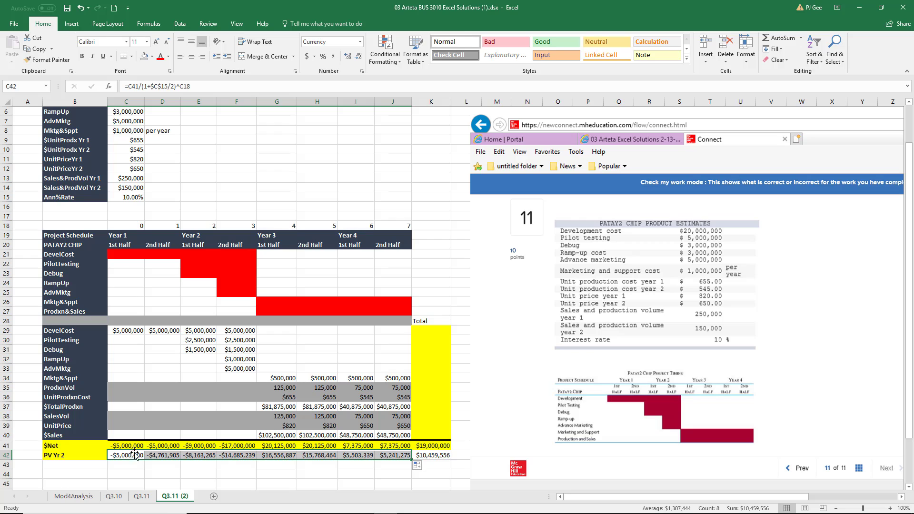
{"action": "left_click", "coordinate": [475, 457]}
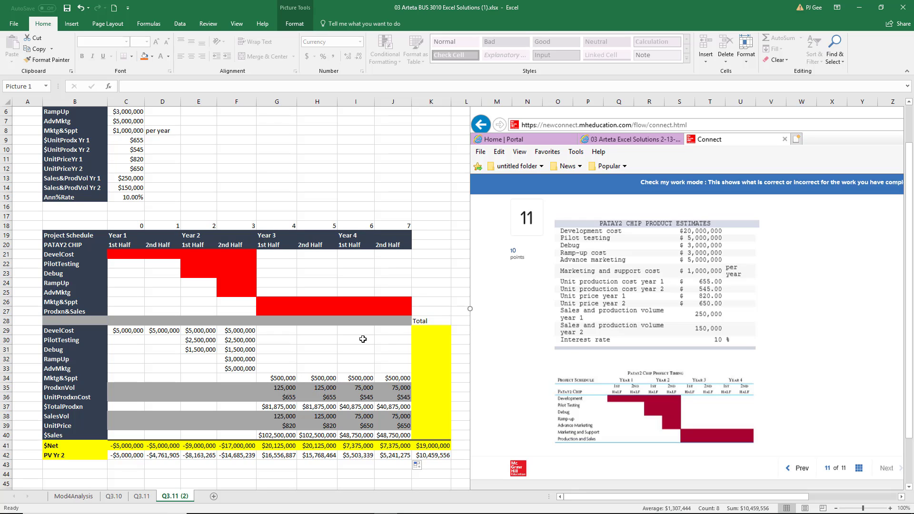
{"action": "left_click", "coordinate": [433, 455]}
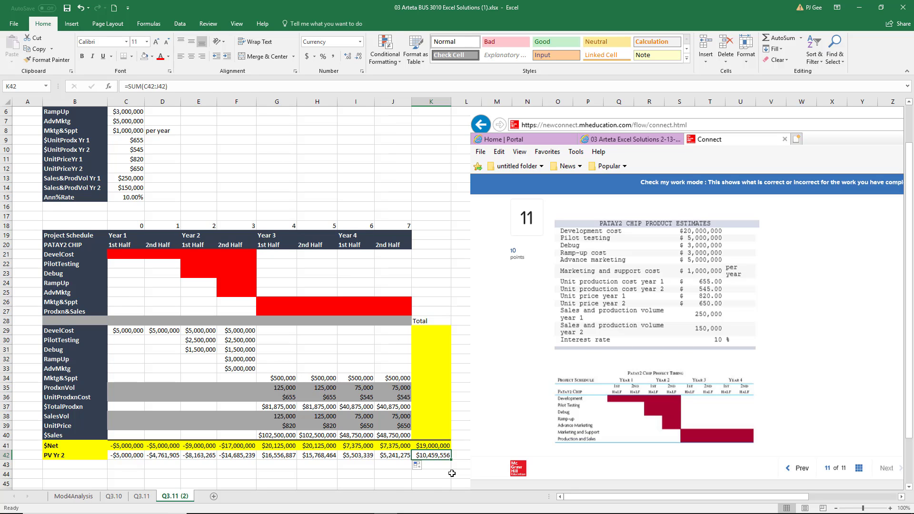
{"action": "key", "text": "alt+Tab"}
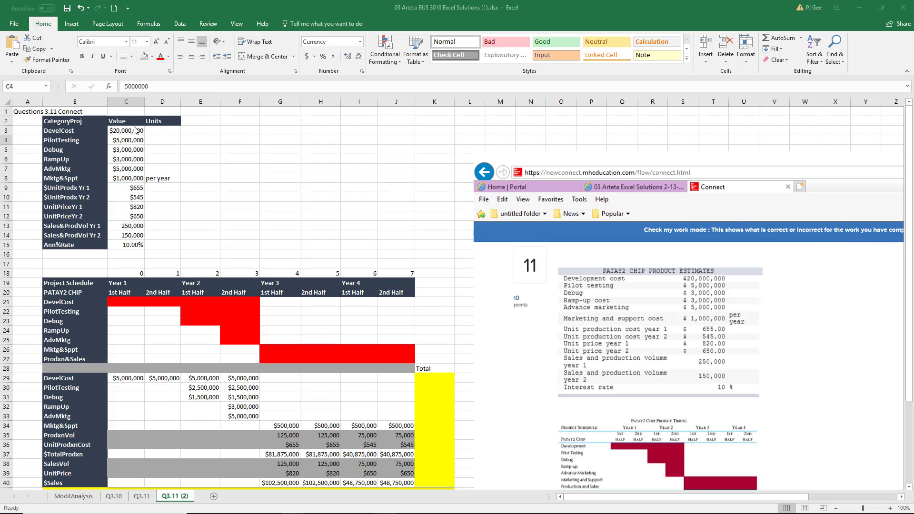
- Set the DevelCost value in C3 to $30,000,000 as a what-if scenario
{"action": "double_click", "coordinate": [122, 129]}
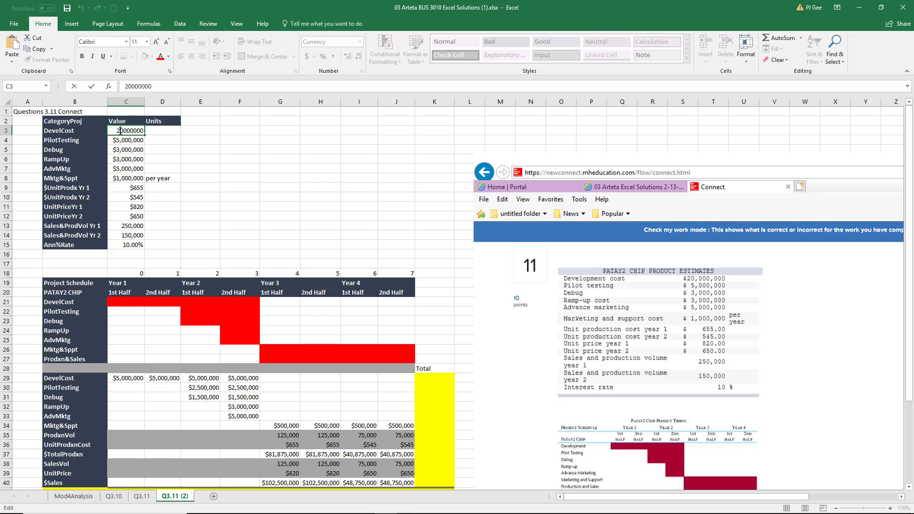
{"action": "key", "text": "BackSpace"}
{"action": "key", "text": "Return"}
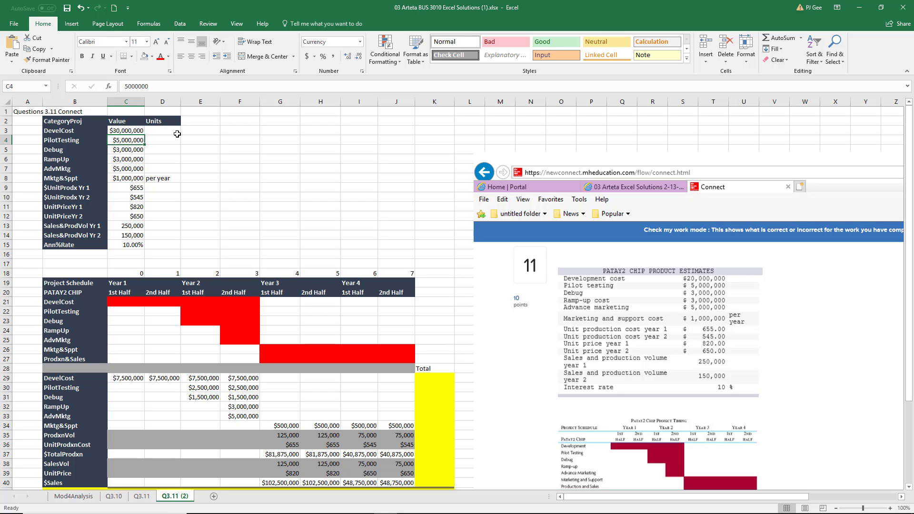
- Set the Year 1 unit price in C11 to 870 and the Year 2 unit price in C12 to 700
{"action": "double_click", "coordinate": [142, 208]}
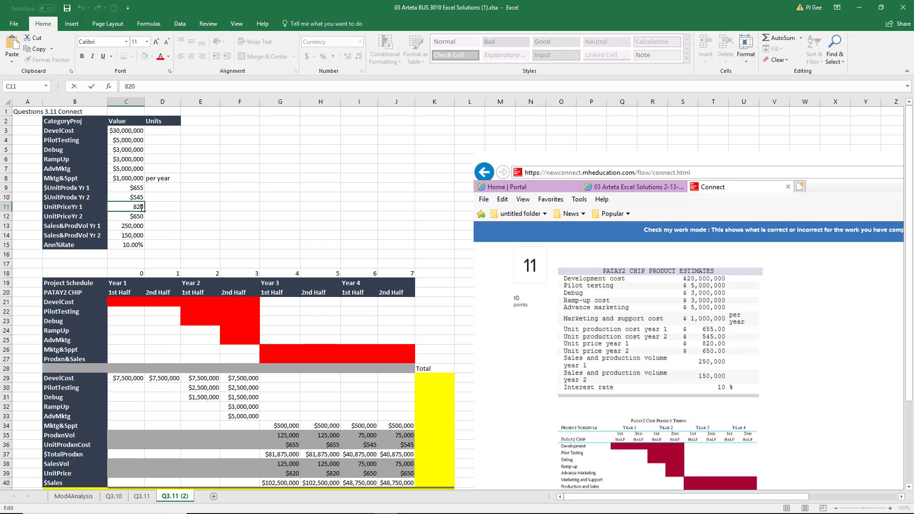
{"action": "key", "text": "BackSpace"}
{"action": "key", "text": "BackSpace"}
{"action": "type", "text": "70"}
{"action": "key", "text": "Return"}
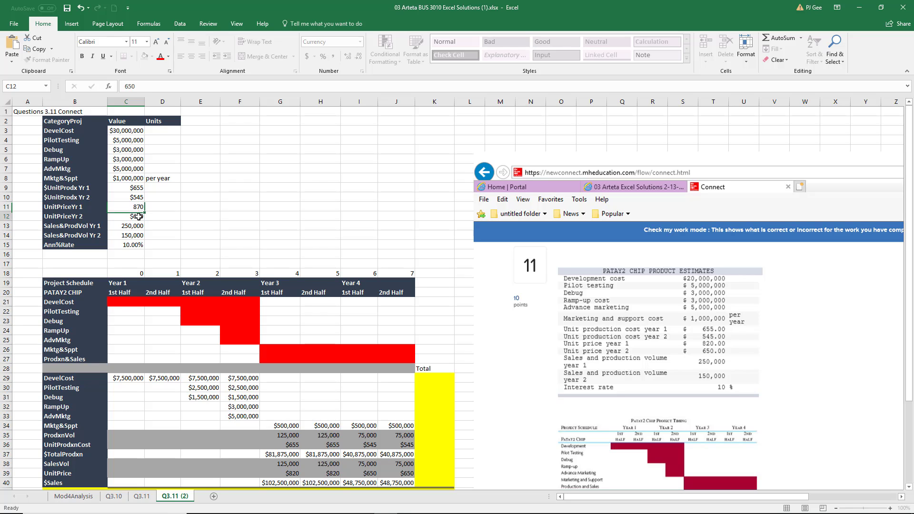
{"action": "double_click", "coordinate": [138, 217]}
{"action": "key", "text": "BackSpace"}
{"action": "key", "text": "BackSpace"}
{"action": "key", "text": "BackSpace"}
{"action": "type", "text": "700"}
{"action": "key", "text": "Return"}
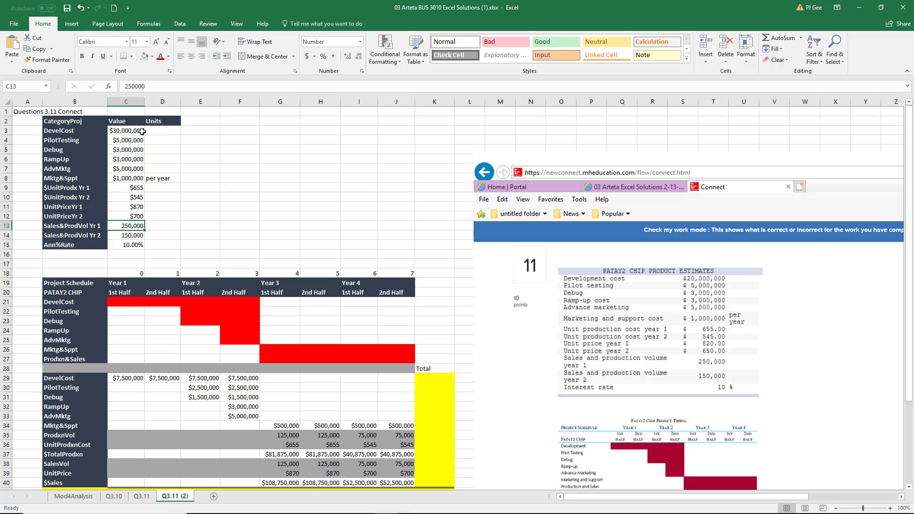
- Enter 6,000,000 in K43 below the PV total as a note on the scenario's gain
{"action": "left_click_drag", "start_coordinate": [910, 169], "coordinate": [910, 226]}
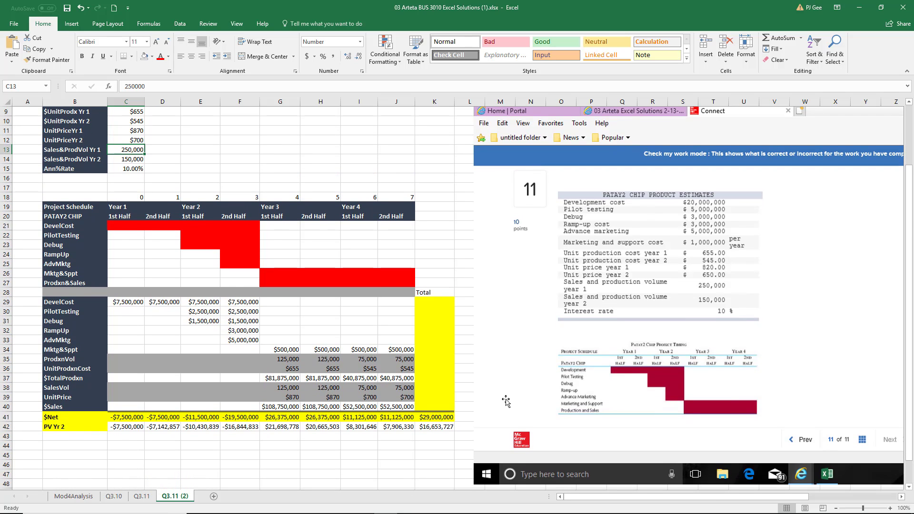
{"action": "left_click", "coordinate": [443, 435]}
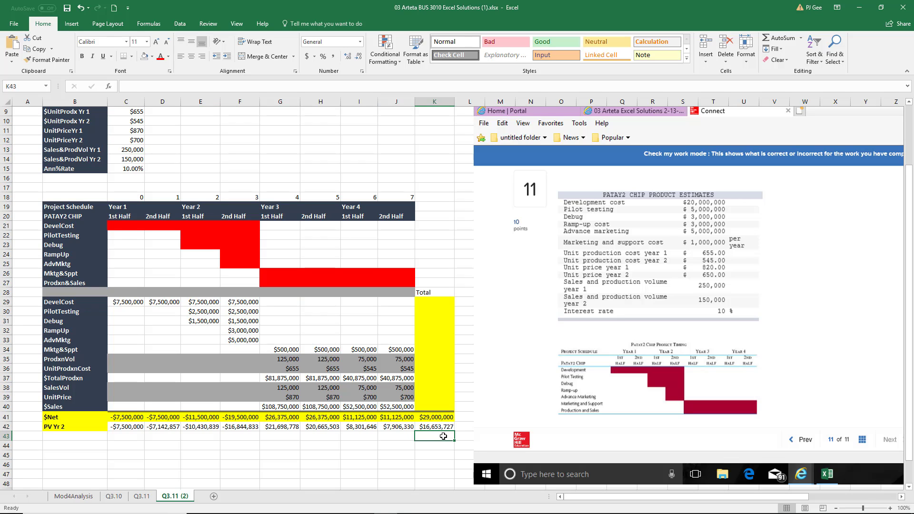
{"action": "type", "text": "6"}
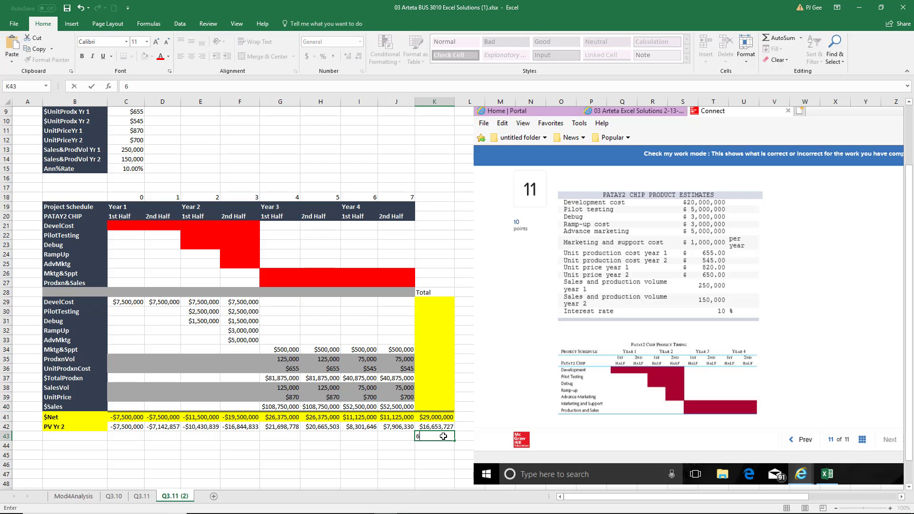
{"action": "type", "text": ",000,000"}
{"action": "left_click", "coordinate": [420, 457]}
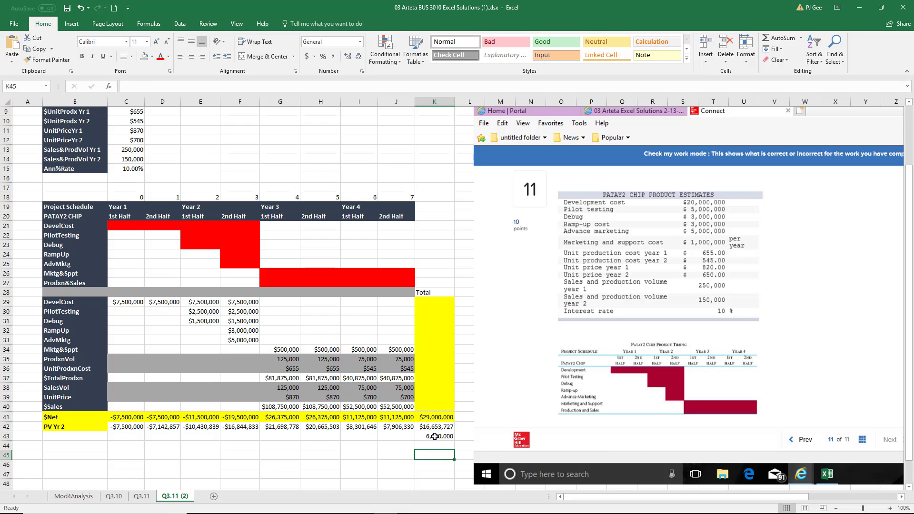
- Undo the K43 note and the scenario changes to the unit prices and development cost
{"action": "key", "text": "ctrl+z"}
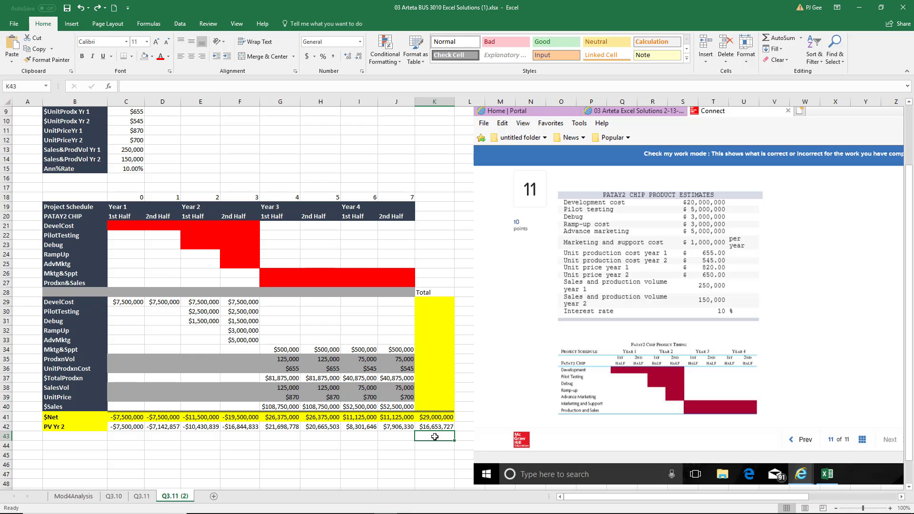
{"action": "key", "text": "ctrl+z"}
{"action": "key", "text": "ctrl+z"}
{"action": "key", "text": "ctrl+z"}
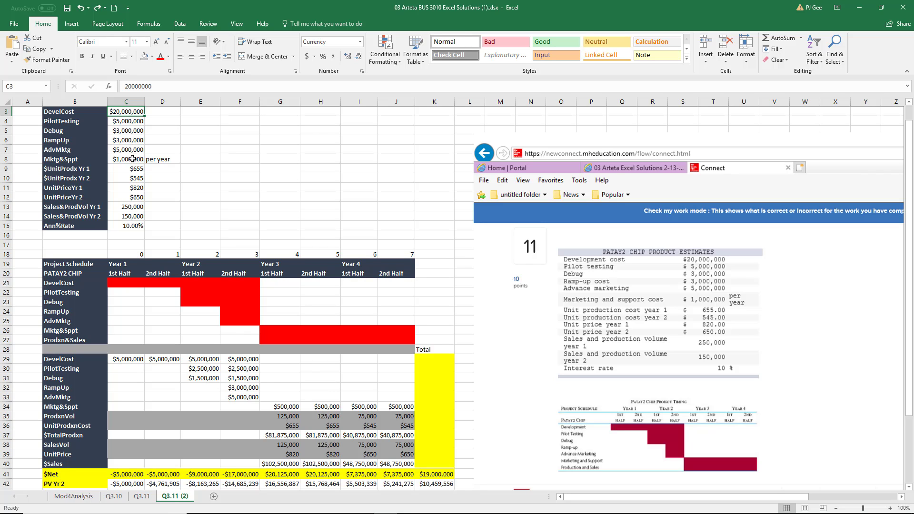
- Set the Year 1 sales and production volume in C13 to 200,000 and note the 50000 reduction in D13
{"action": "left_click_drag", "start_coordinate": [909, 221], "coordinate": [912, 277]}
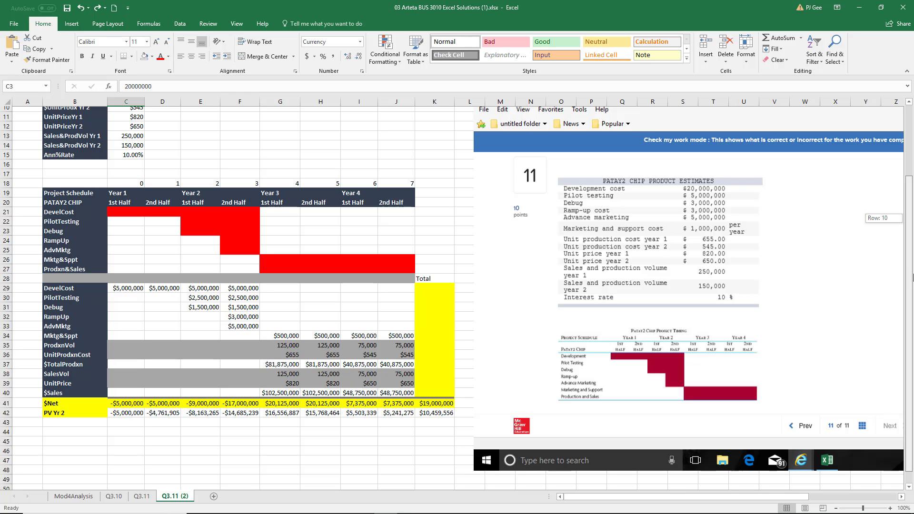
{"action": "left_click_drag", "start_coordinate": [912, 277], "coordinate": [910, 255]}
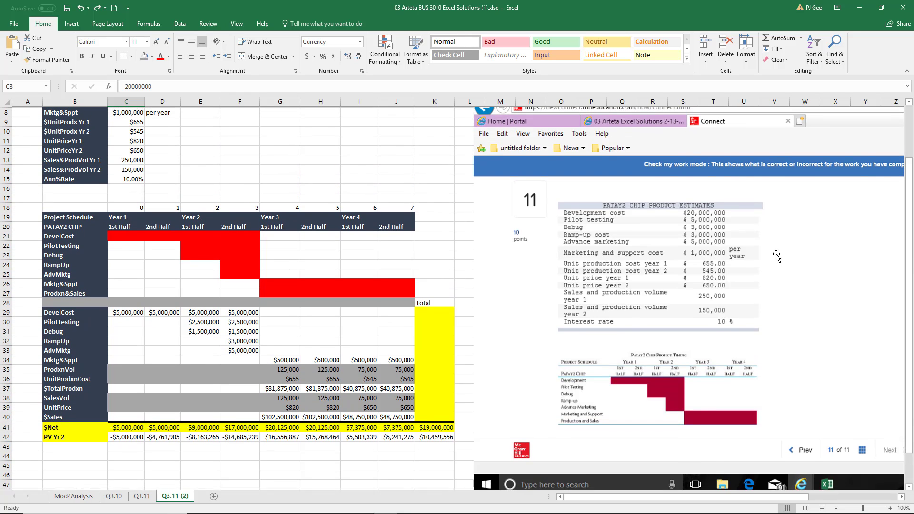
{"action": "double_click", "coordinate": [134, 160]}
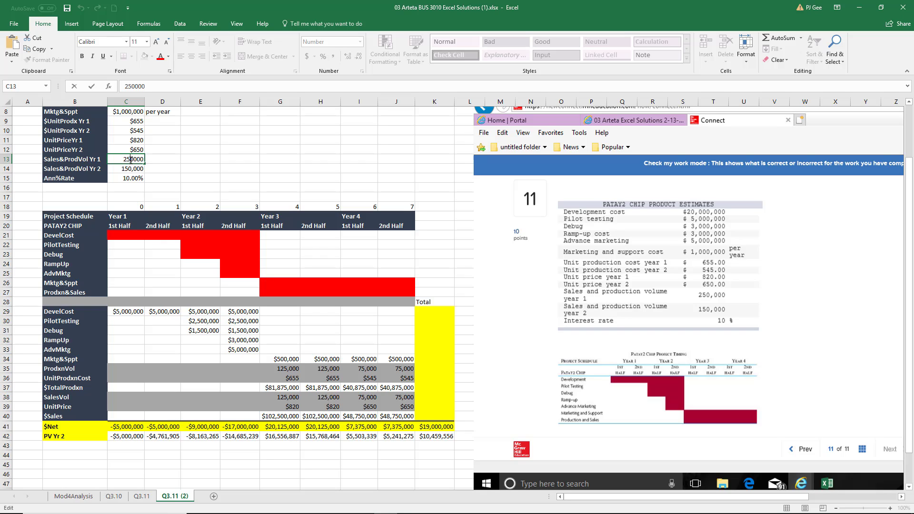
{"action": "key", "text": "BackSpace"}
{"action": "type", "text": "0"}
{"action": "left_click", "coordinate": [173, 162]}
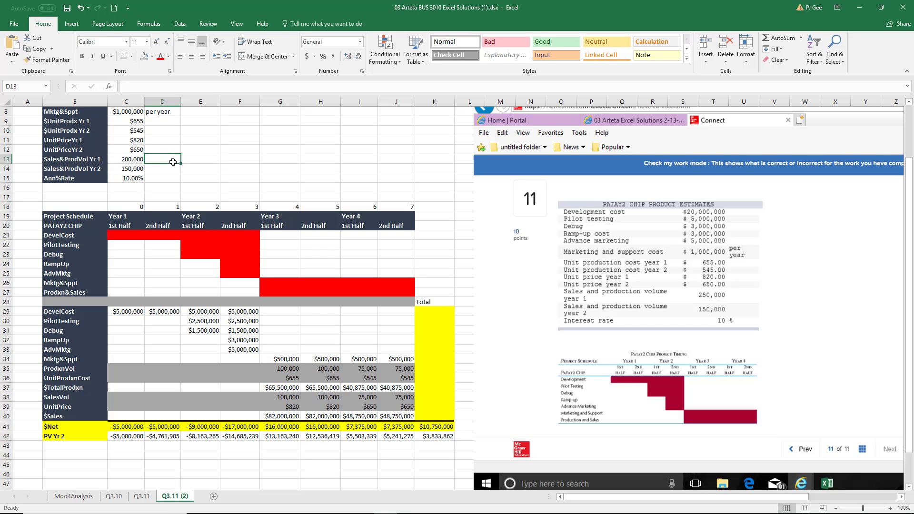
{"action": "type", "text": "50"}
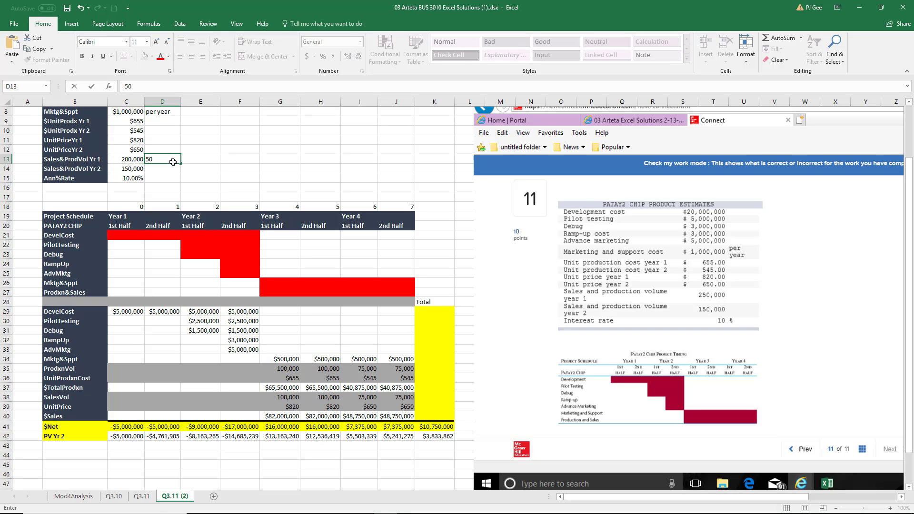
{"action": "type", "text": "000"}
- Set the Year 2 sales and production volume in C14 to 100,000 and note the 50000 reduction in D14
{"action": "double_click", "coordinate": [138, 168]}
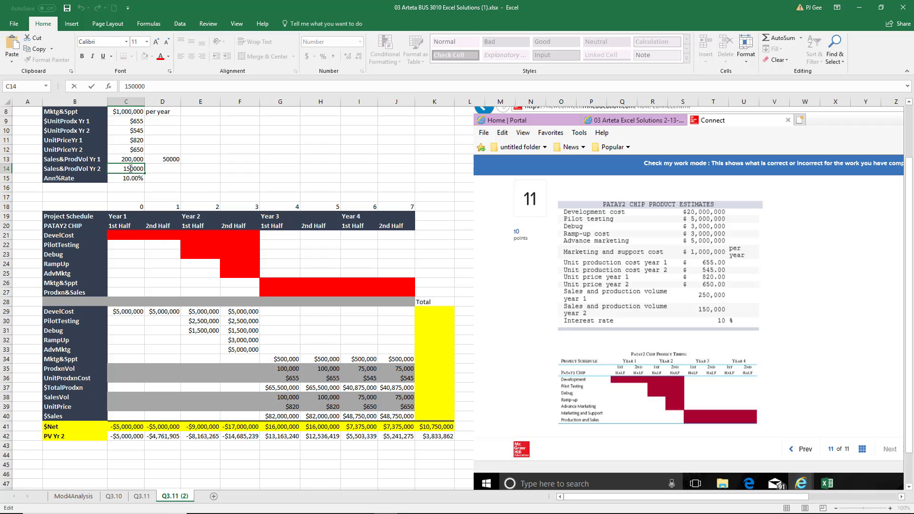
{"action": "key", "text": "BackSpace"}
{"action": "type", "text": "0"}
{"action": "left_click", "coordinate": [164, 171]}
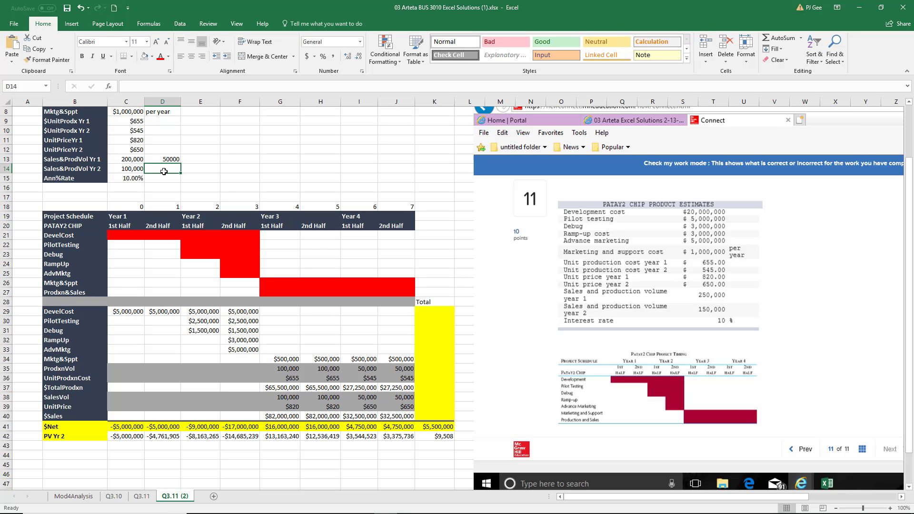
{"action": "type", "text": "50000"}
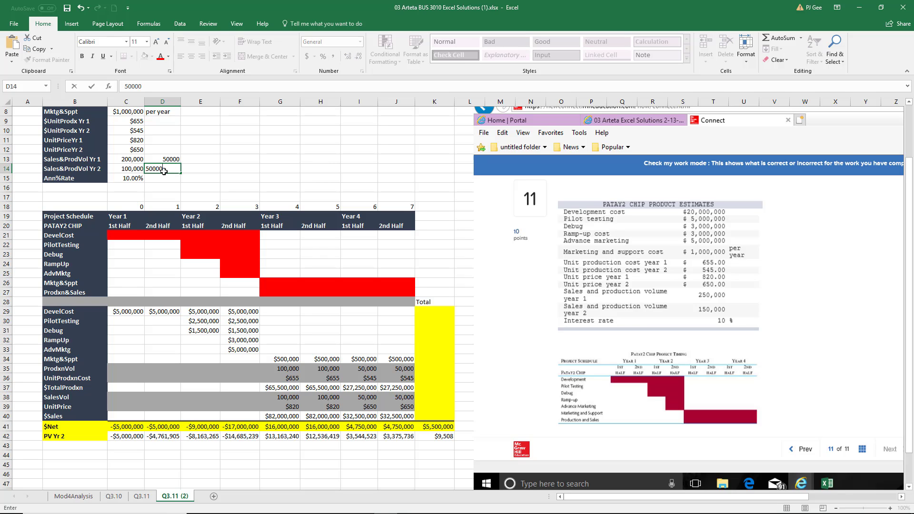
{"action": "left_click", "coordinate": [205, 169]}
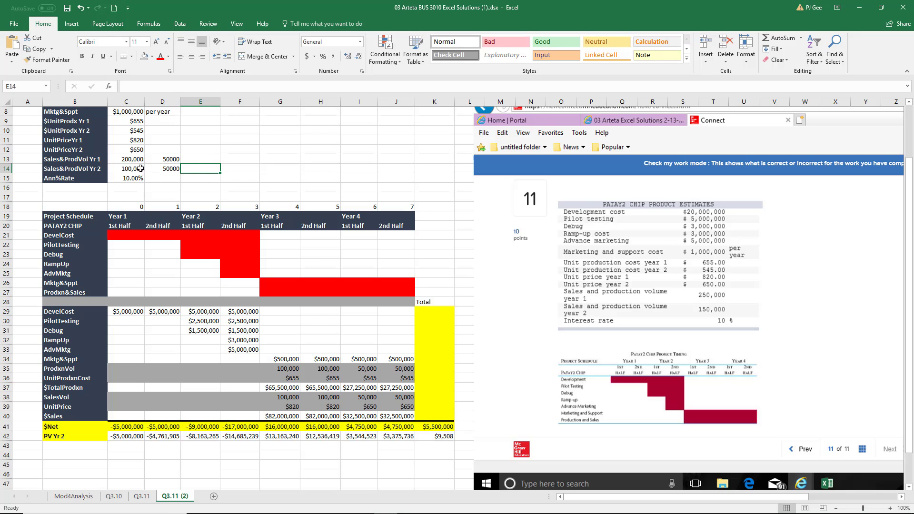
- Enter 80% in E13 and 67% in E14 beside the two volume reductions
{"action": "left_click", "coordinate": [195, 158]}
{"action": "type", "text": "80%"}
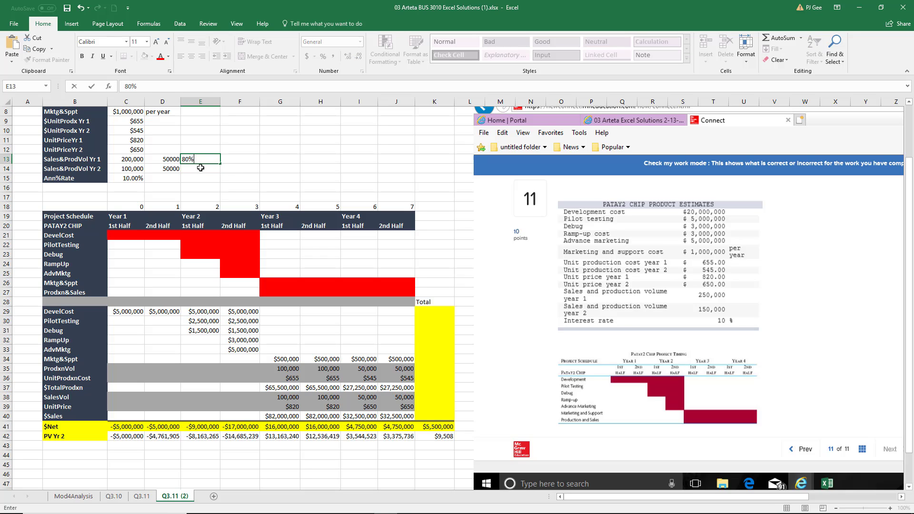
{"action": "key", "text": "Return"}
{"action": "type", "text": "6"}
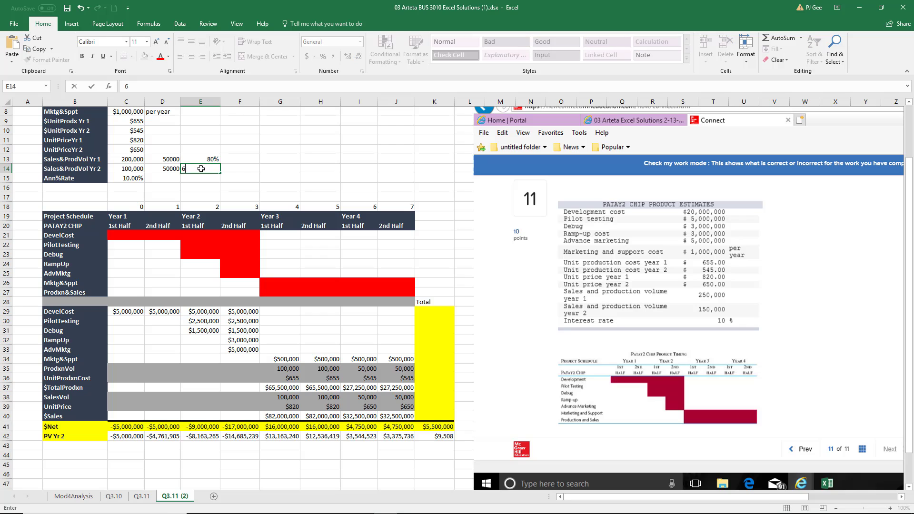
{"action": "type", "text": "7%"}
{"action": "key", "text": "Return"}
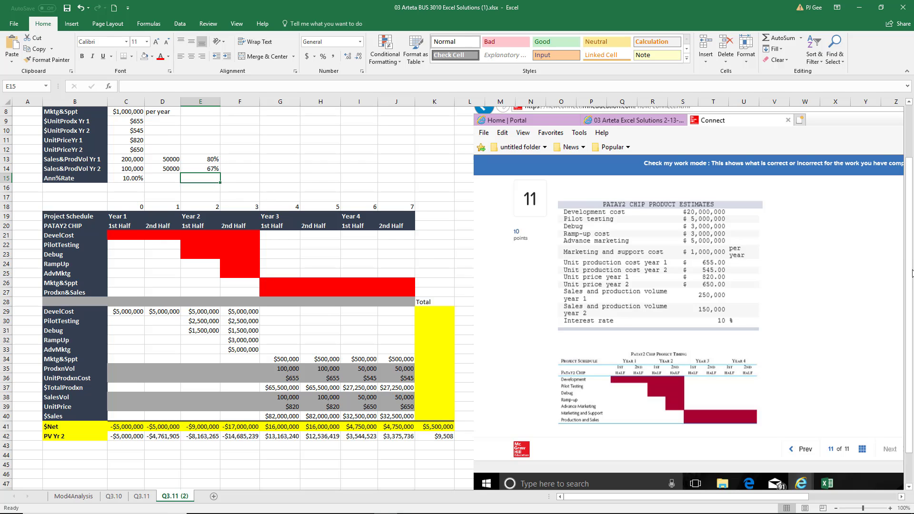
- Examine the reduced-volume scenario, comparing its project inputs with the first-half Year 4 sales in I40 and the total present value in K42
{"action": "left_click_drag", "start_coordinate": [910, 276], "coordinate": [910, 260]}
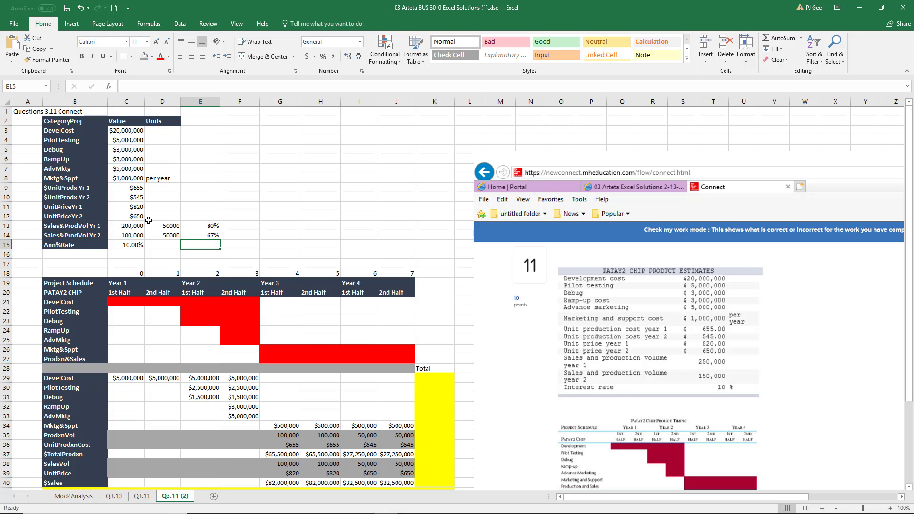
{"action": "left_click_drag", "start_coordinate": [909, 214], "coordinate": [909, 262]}
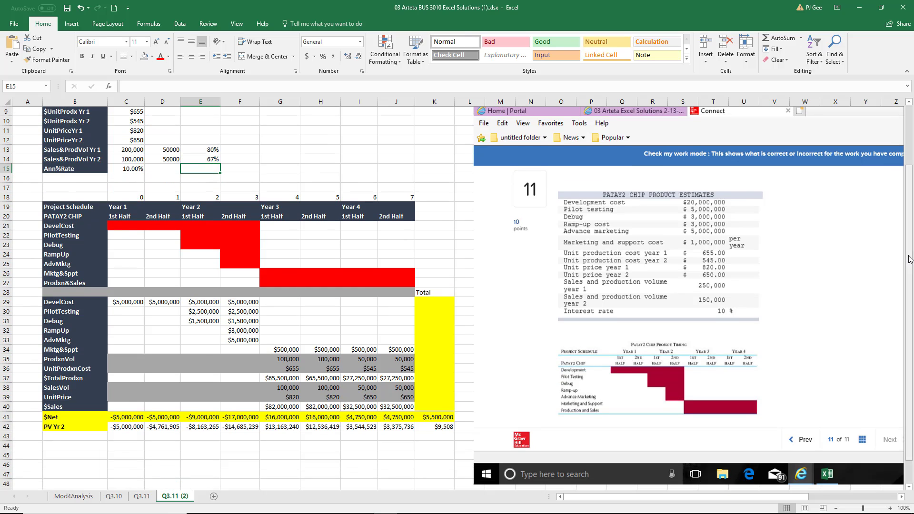
{"action": "left_click", "coordinate": [353, 404]}
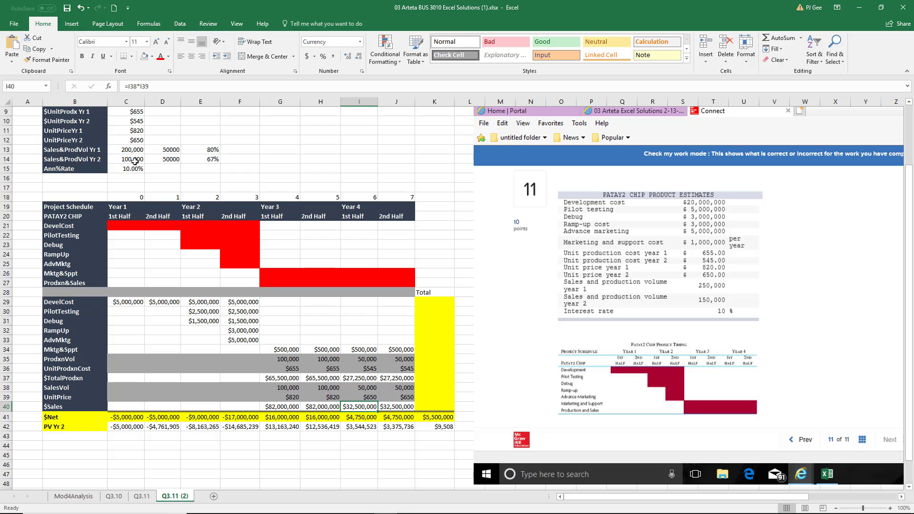
{"action": "left_click", "coordinate": [438, 427]}
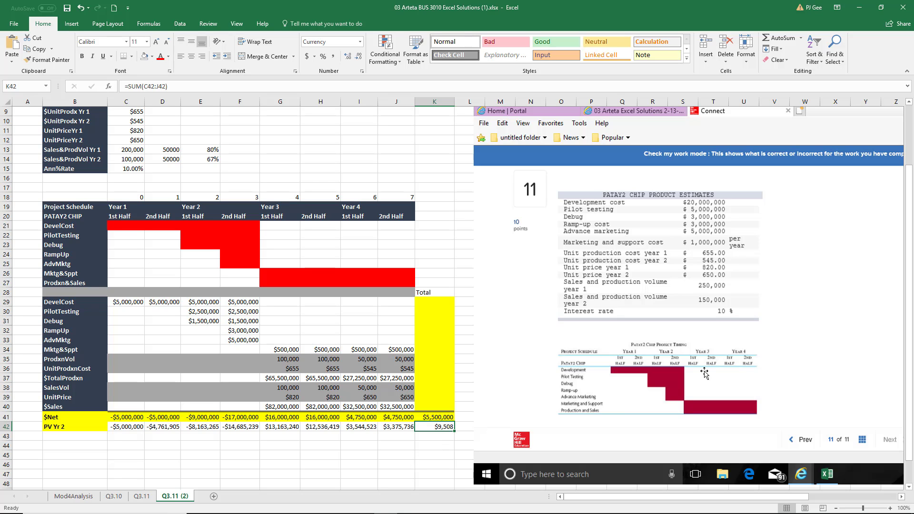
{"action": "left_click_drag", "start_coordinate": [911, 348], "coordinate": [912, 413]}
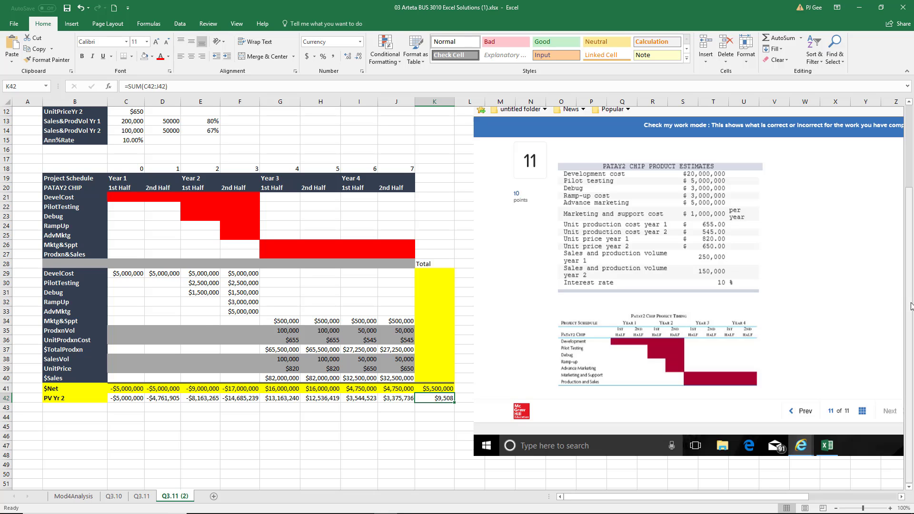
{"action": "left_click_drag", "start_coordinate": [910, 306], "coordinate": [912, 189]}
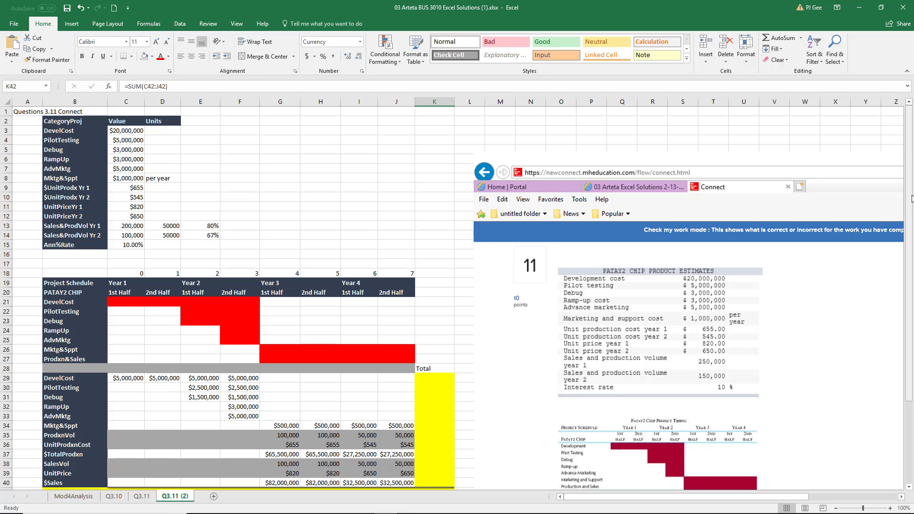
{"action": "key", "text": "alt+Tab"}
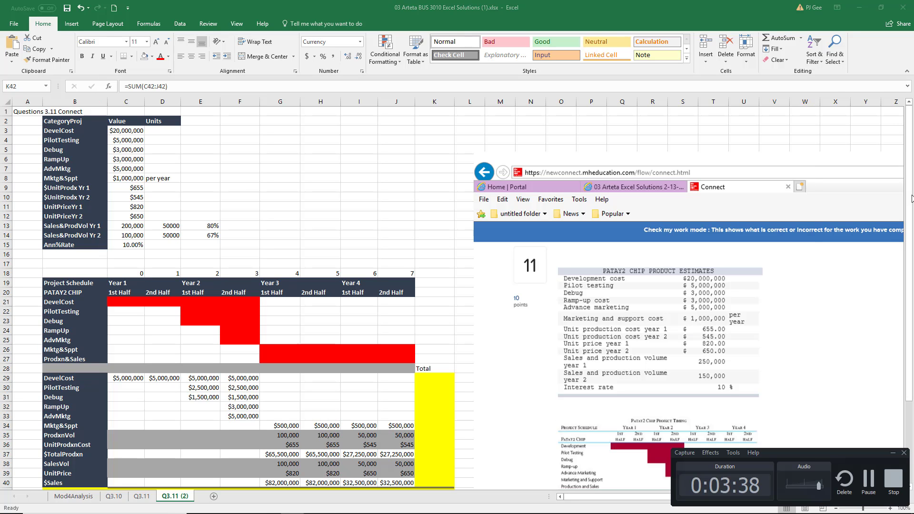